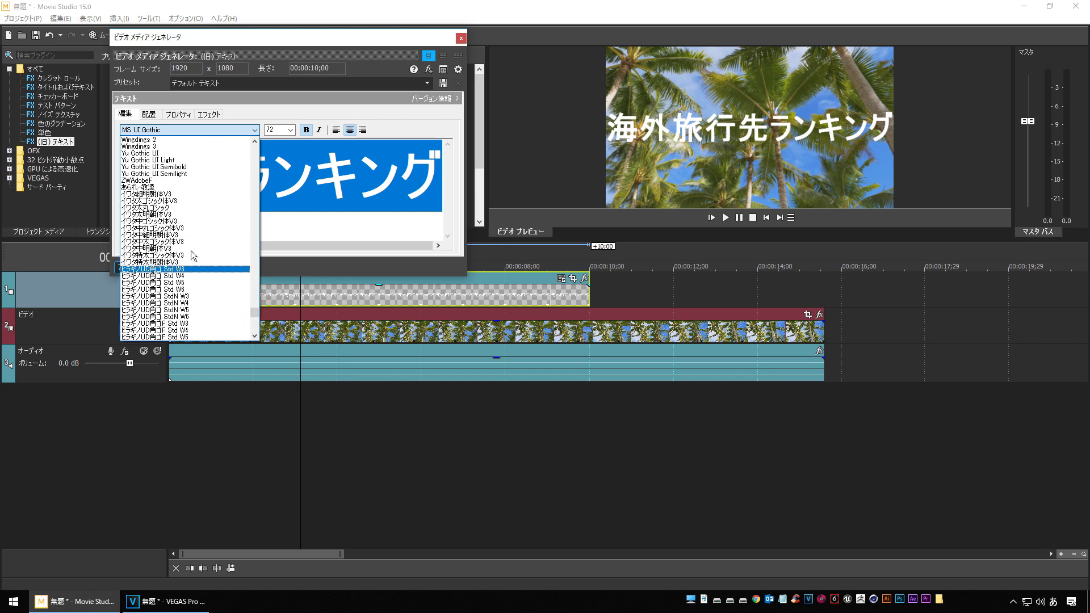
Set the title text's font to イワタ特太ゴシック体V3 and its size to 48
left_click(164, 256)
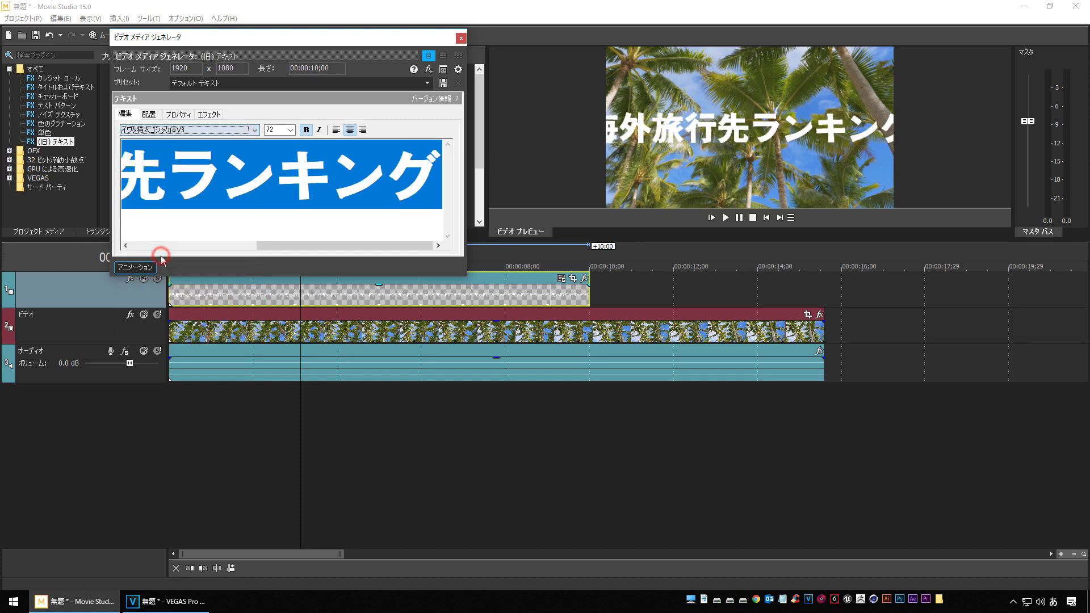
left_click(291, 129)
left_click(280, 235)
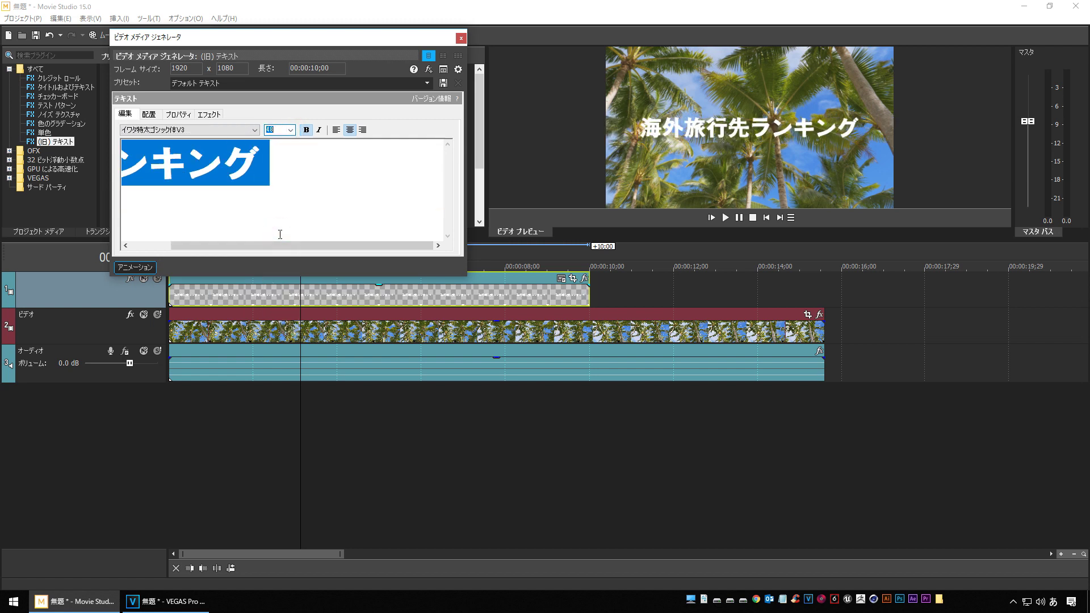
Move the title text down to the lower edge of the frame and set its X position to 0
left_click(149, 114)
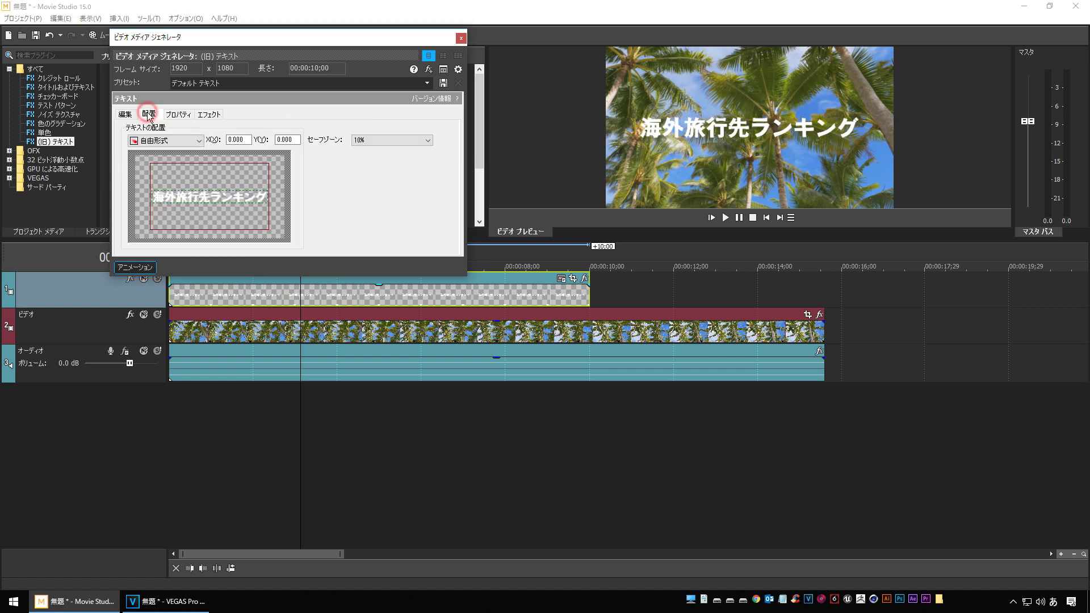
left_click_drag(178, 200, 177, 233)
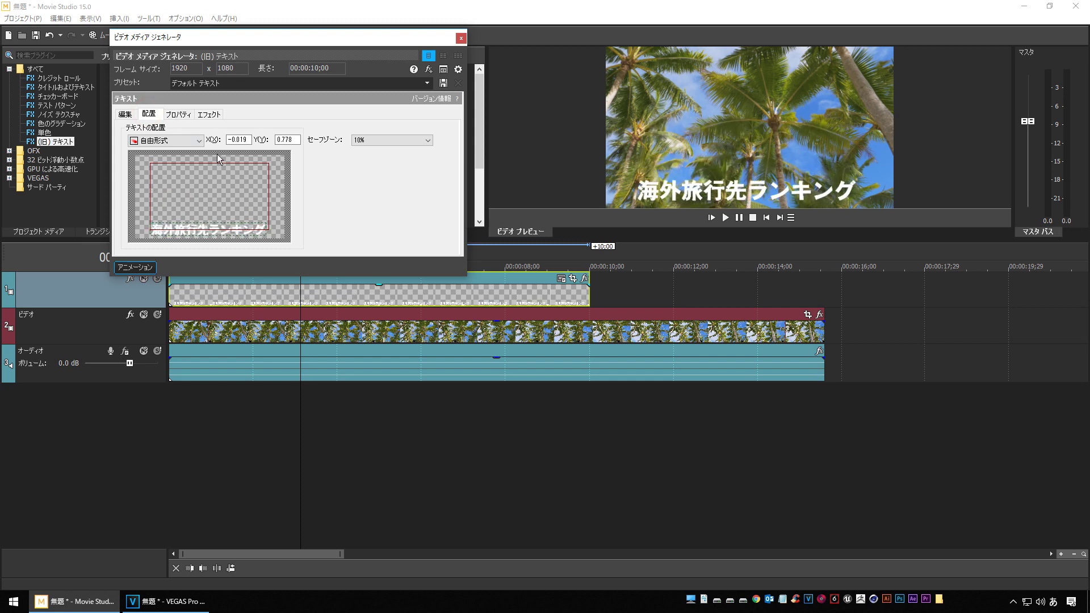
left_click(238, 140)
type("0")
left_click(286, 139)
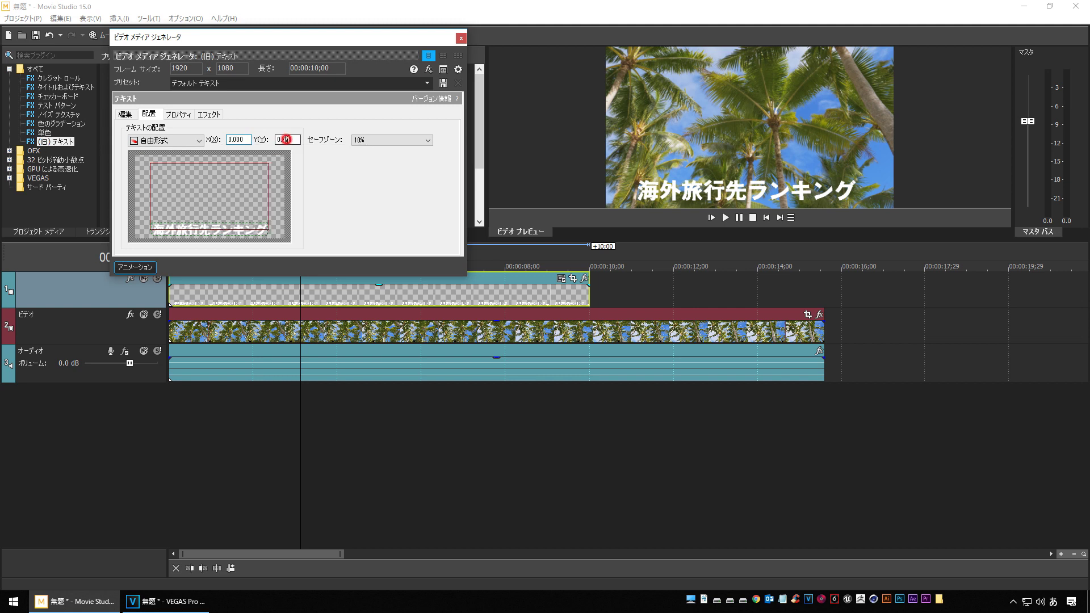
Change the title's text color to blue, about R 15, G 131, B 255
left_click(182, 115)
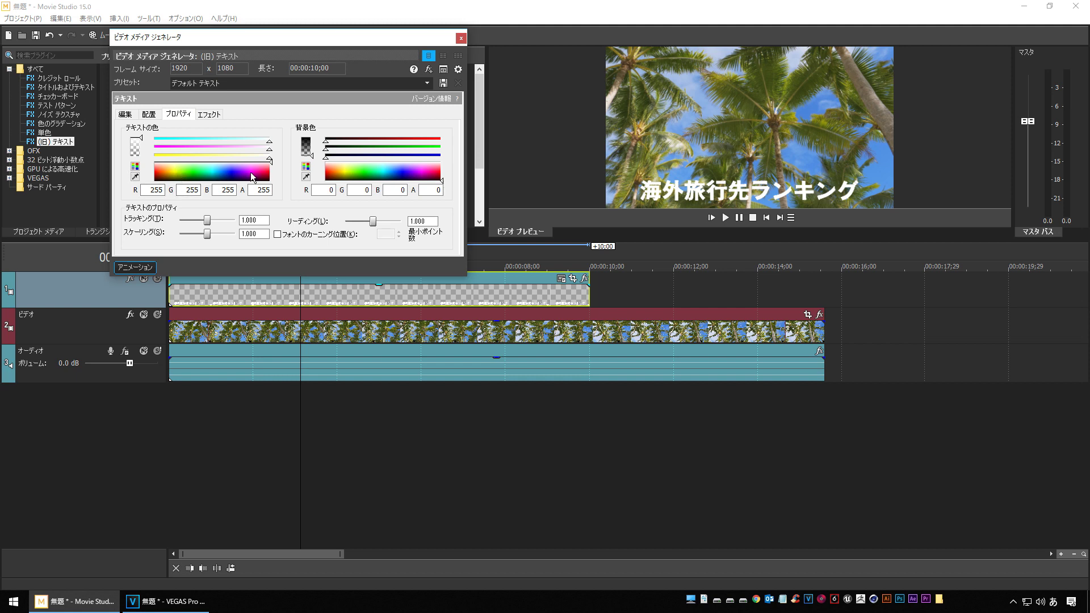
left_click(221, 169)
left_click_drag(222, 169, 223, 171)
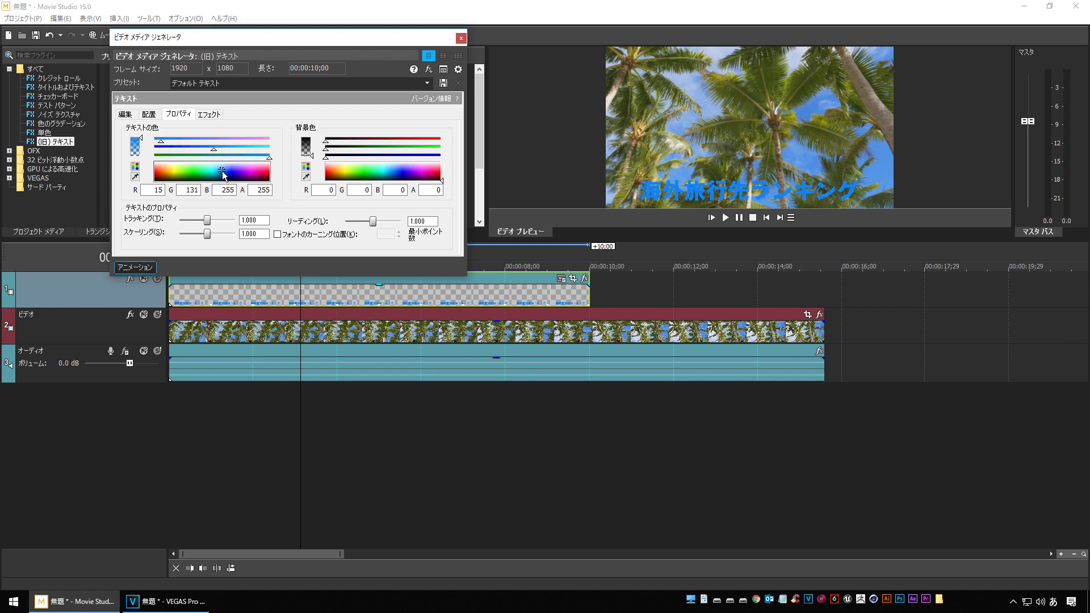
Enable a white outline on the title with feather 0.000 and width about 0.175, and close the media settings
left_click(208, 114)
left_click(130, 137)
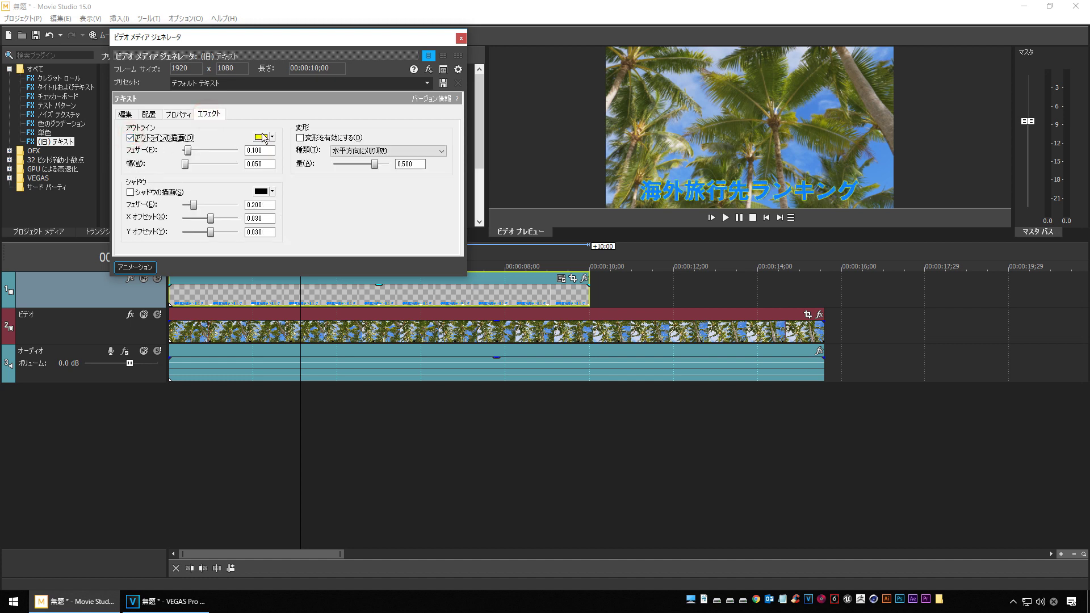
left_click(264, 138)
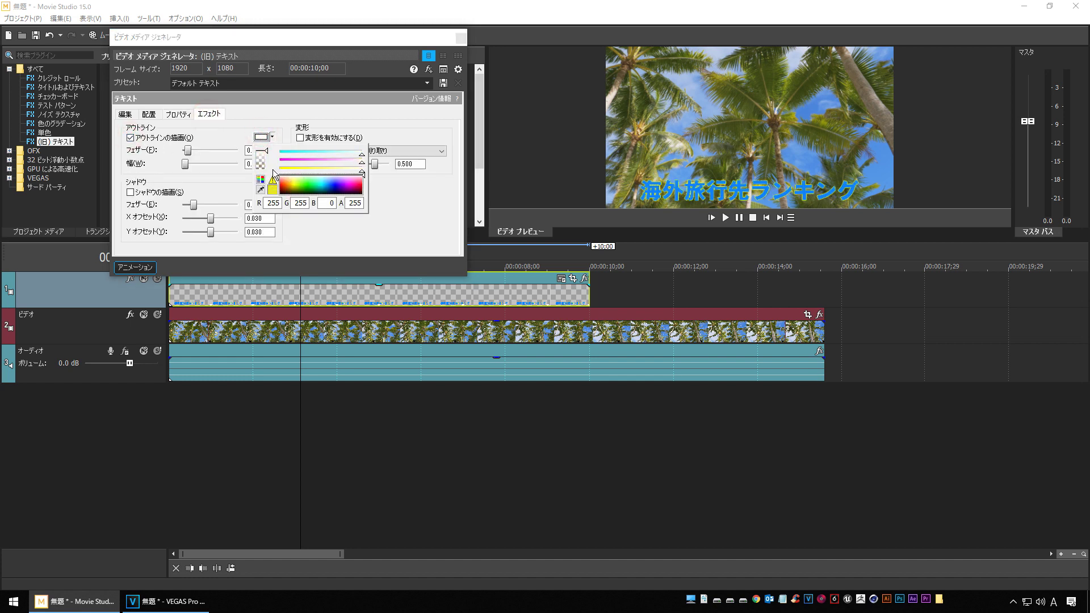
left_click(261, 137)
left_click(189, 151)
mouse_move(190, 154)
left_mouse_down()
mouse_move(226, 153)
mouse_move(141, 161)
mouse_move(203, 168)
mouse_move(192, 168)
left_mouse_up()
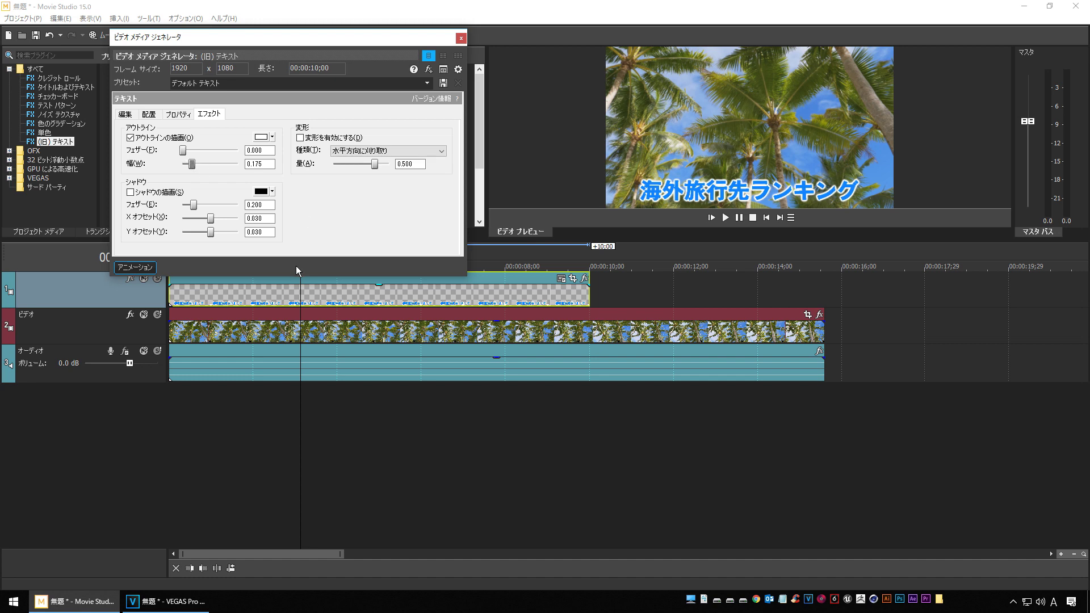
left_click(462, 38)
Play back the timeline from about two seconds to review the styled title over the video
left_click(264, 432)
key("space")
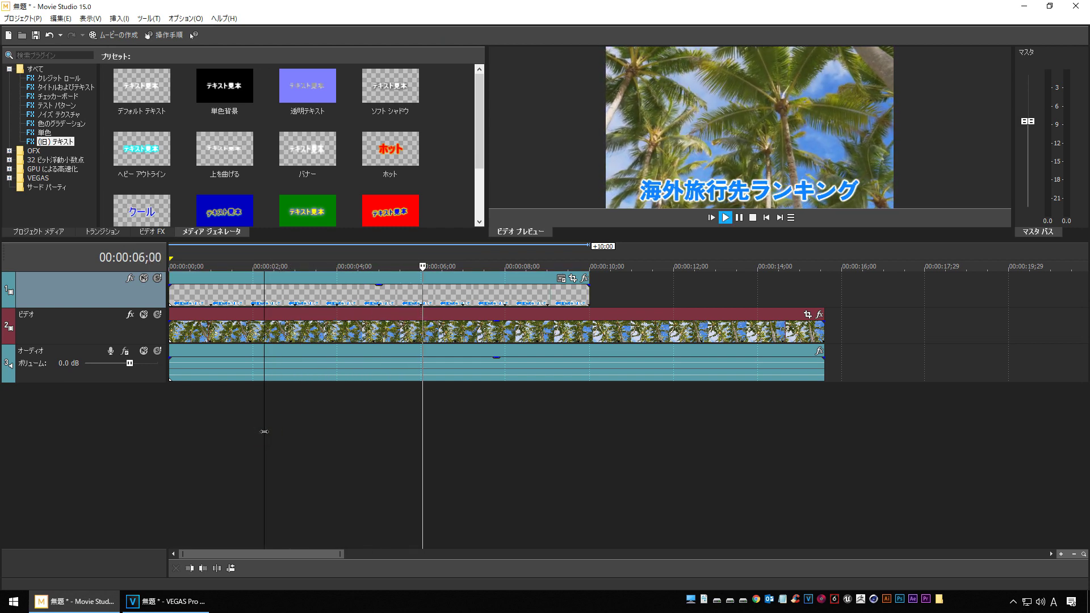
key("space")
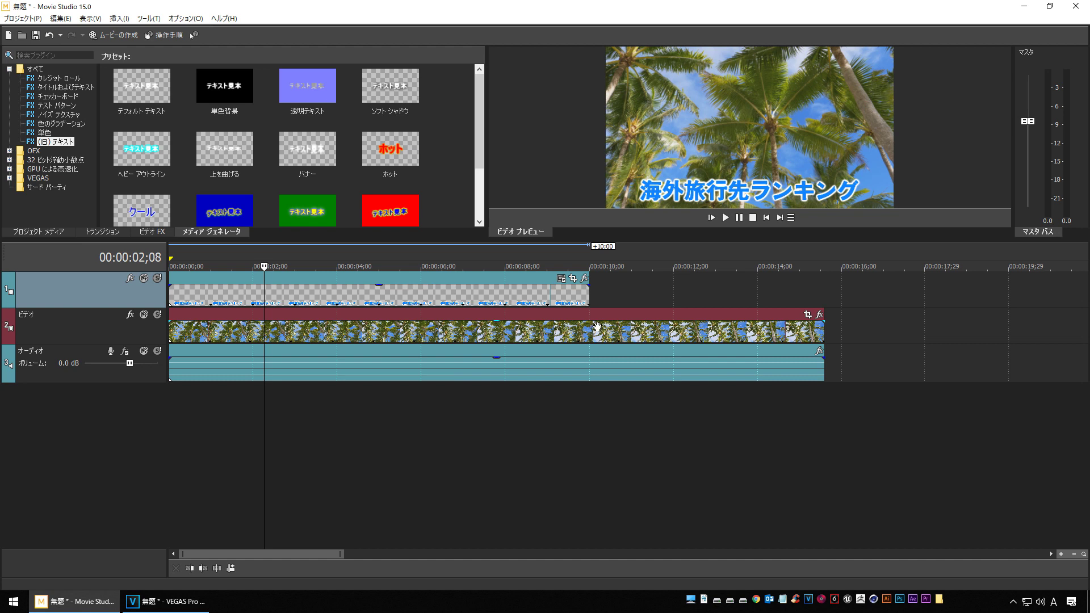
Open the title's generated media settings, highlight the characters ラン in its text, and close the settings
left_click(561, 278)
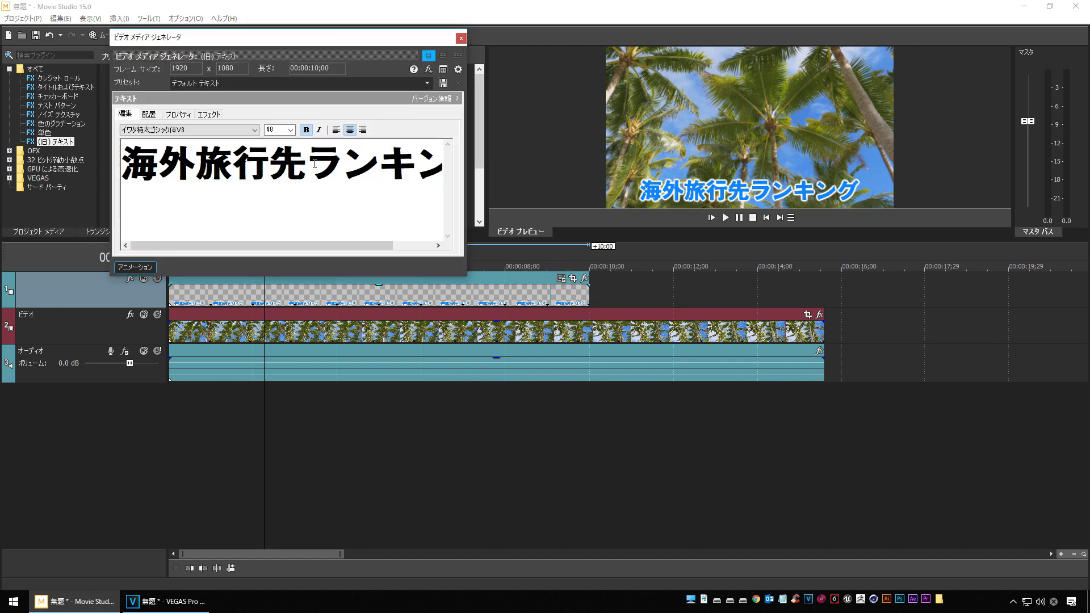
left_click_drag(371, 161, 295, 184)
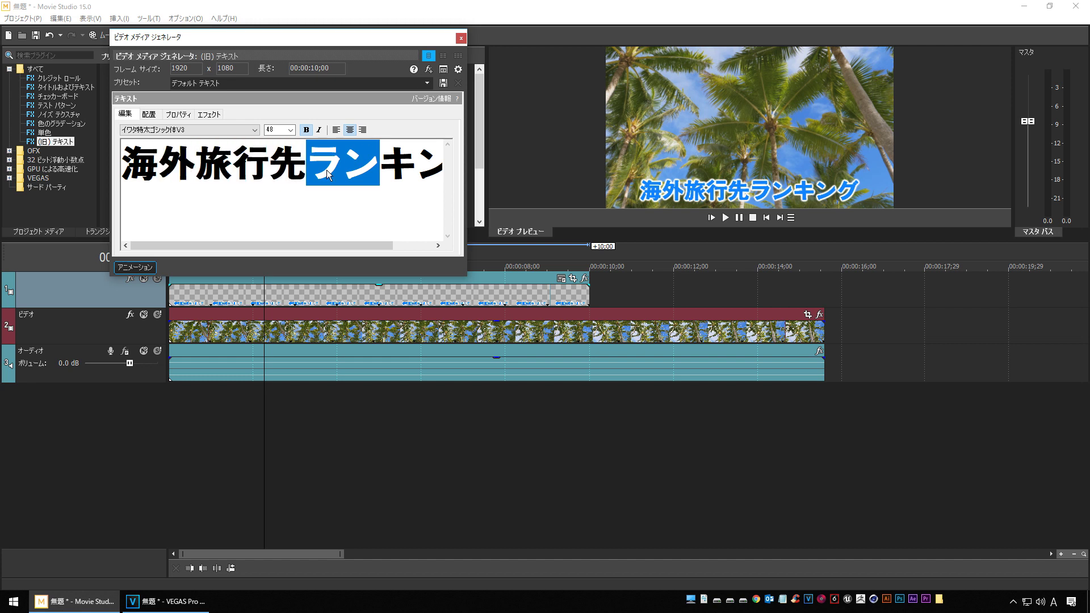
left_click(462, 40)
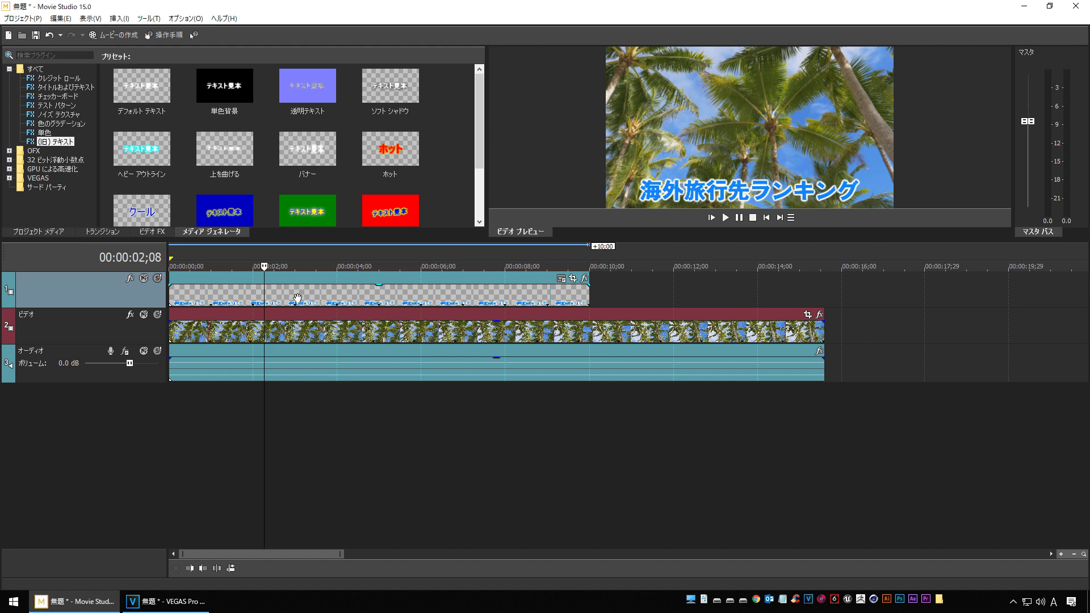
Duplicate the blue title event into the empty space after it on its track, creating a new copy of the source media
left_click_drag(298, 299, 721, 294)
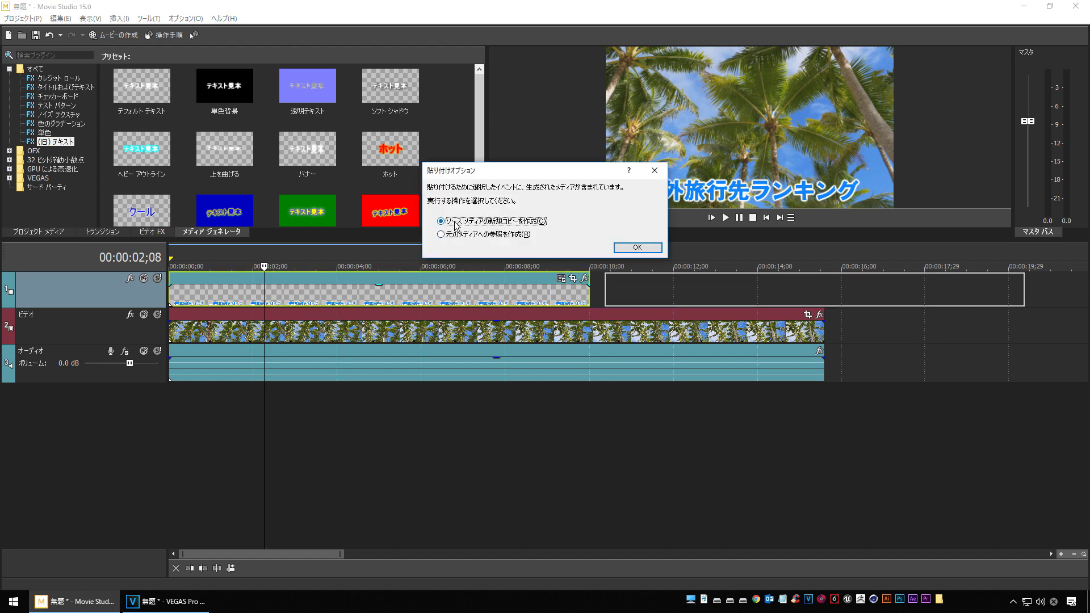
left_click(637, 247)
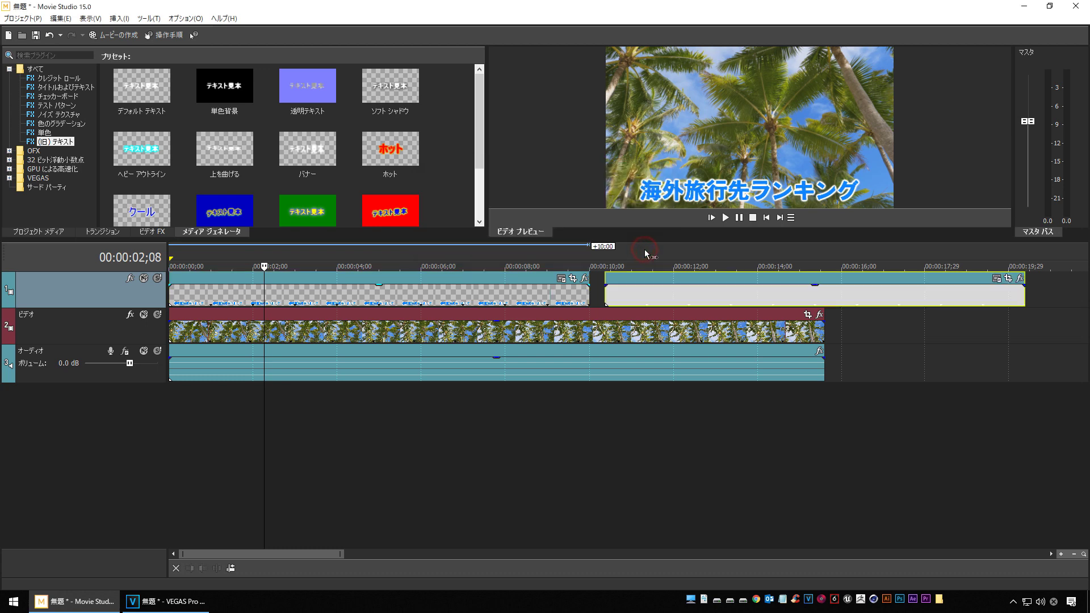
left_click(697, 295)
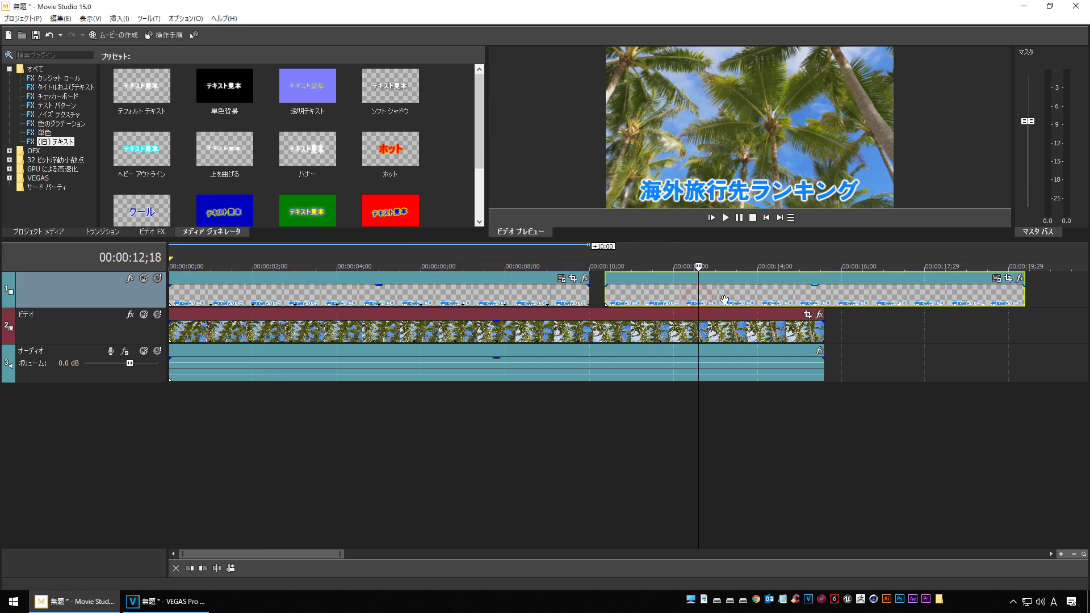
Change the duplicated title's text color to pink, about R 255, G 45, B 250, and close its media settings
left_click(997, 279)
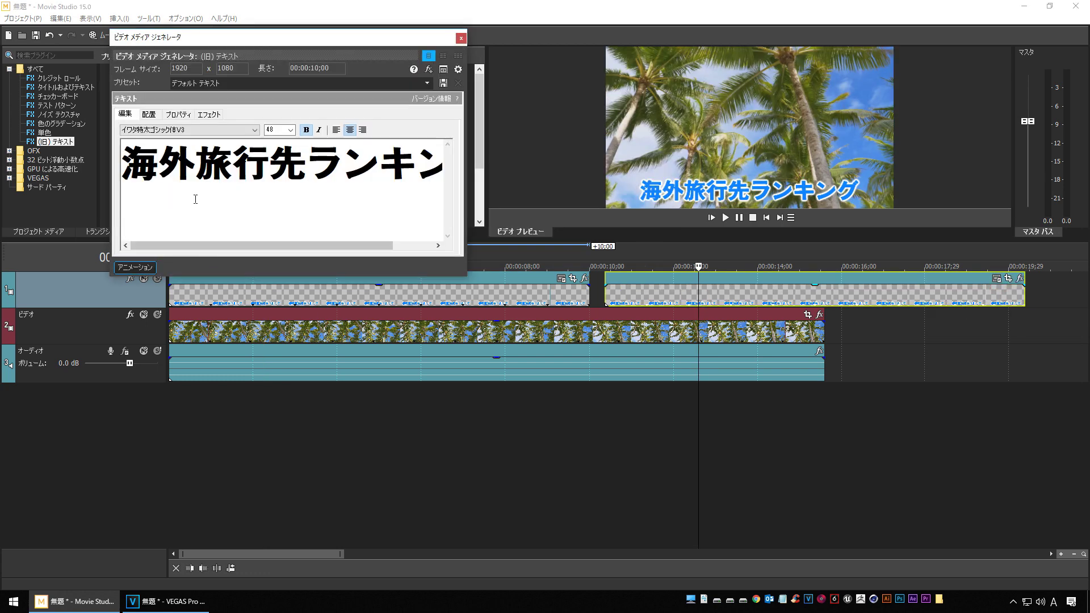
left_click(179, 115)
left_click(251, 170)
left_click(250, 170)
left_click_drag(250, 170, 252, 171)
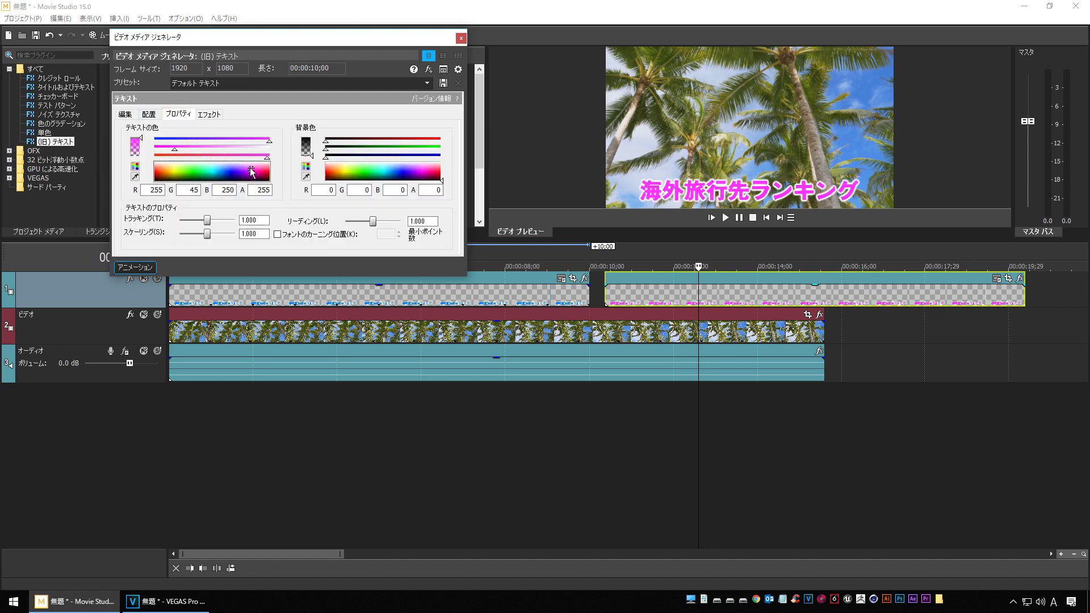
left_click(461, 39)
Move the pink title onto its own track at the timeline start and make that track the topmost one
left_click_drag(629, 295, 31, 418)
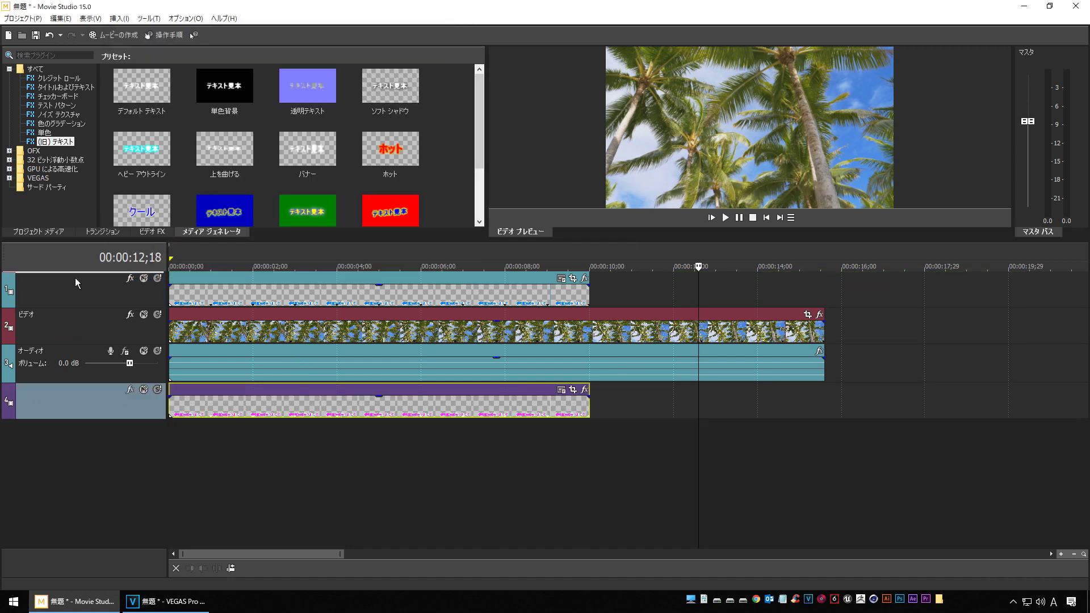
left_click_drag(75, 277, 75, 277)
left_click(400, 475)
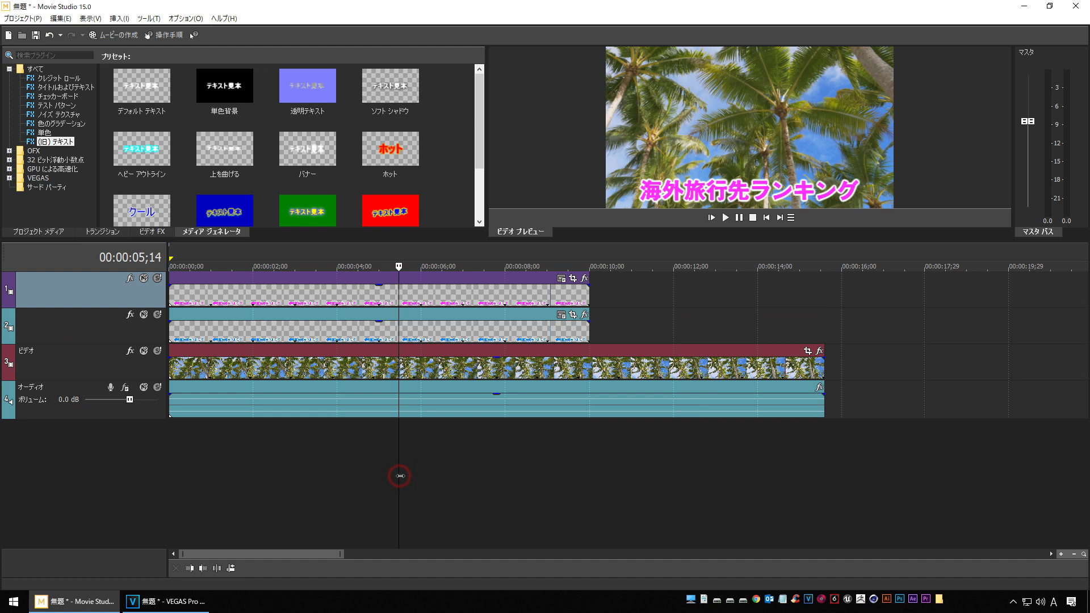
Toggle the mute of the pink title's track repeatedly to compare it with the blue title beneath
left_click(144, 279)
left_click(144, 279)
left_click(144, 279)
left_click(144, 279)
Add the VEGAS クッキー カッター effect to the pink title event
left_click(333, 298)
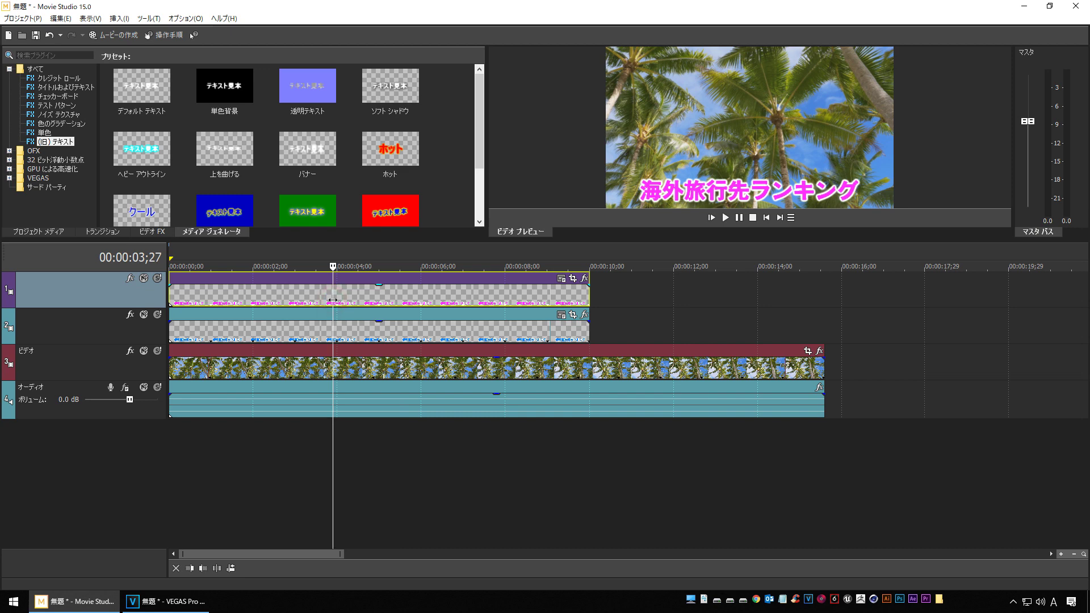
left_click(369, 298)
left_click(585, 280)
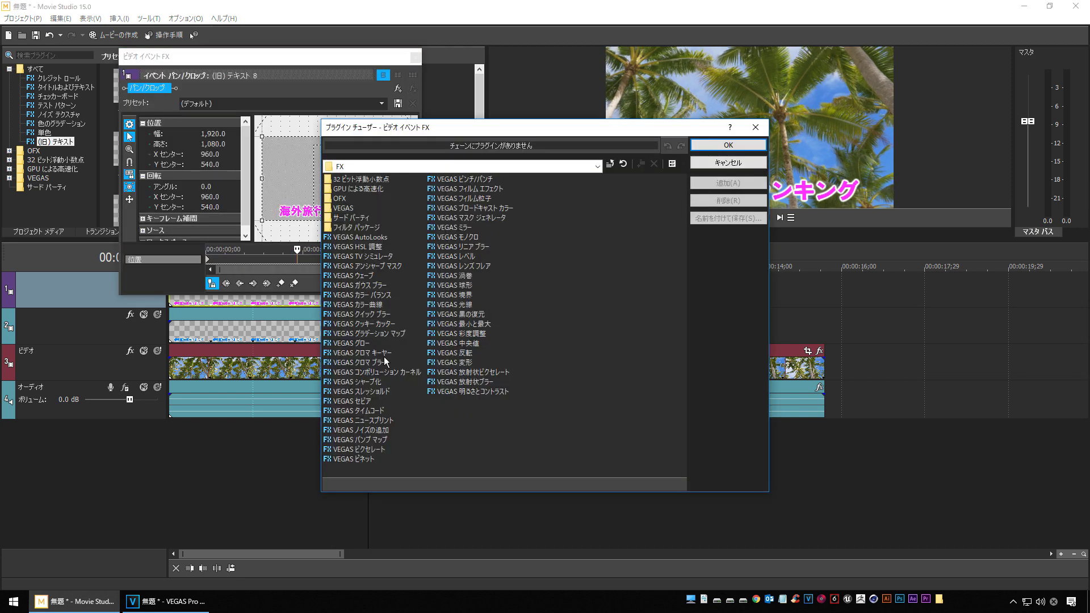
left_click(383, 324)
left_click(725, 184)
left_click(739, 146)
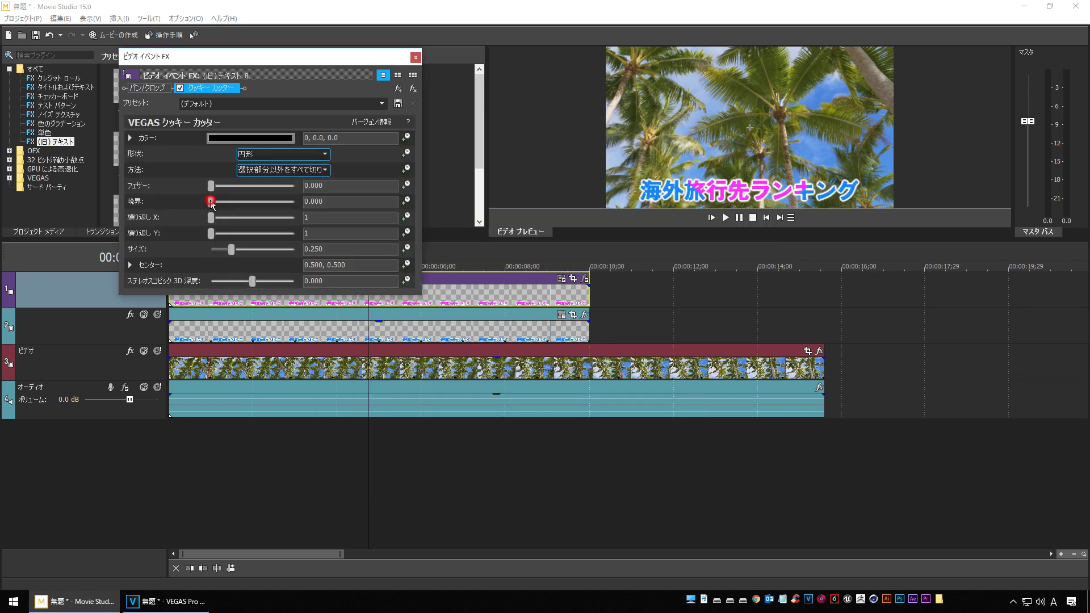
Give the cookie cutter a border of about 0.034 and change its shape to 矩形
left_click_drag(212, 203, 215, 205)
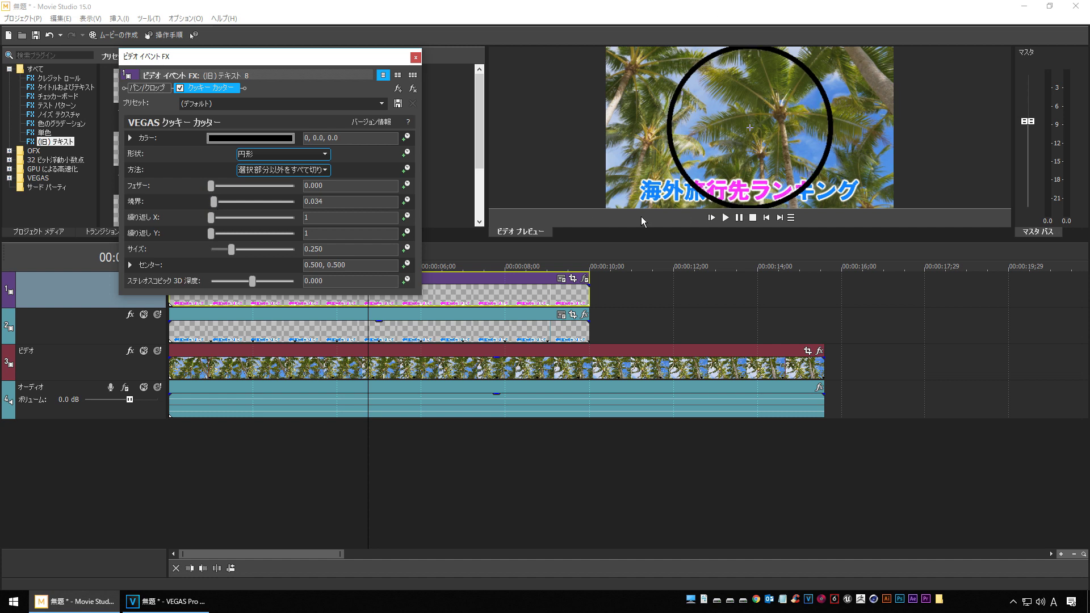
left_click(326, 155)
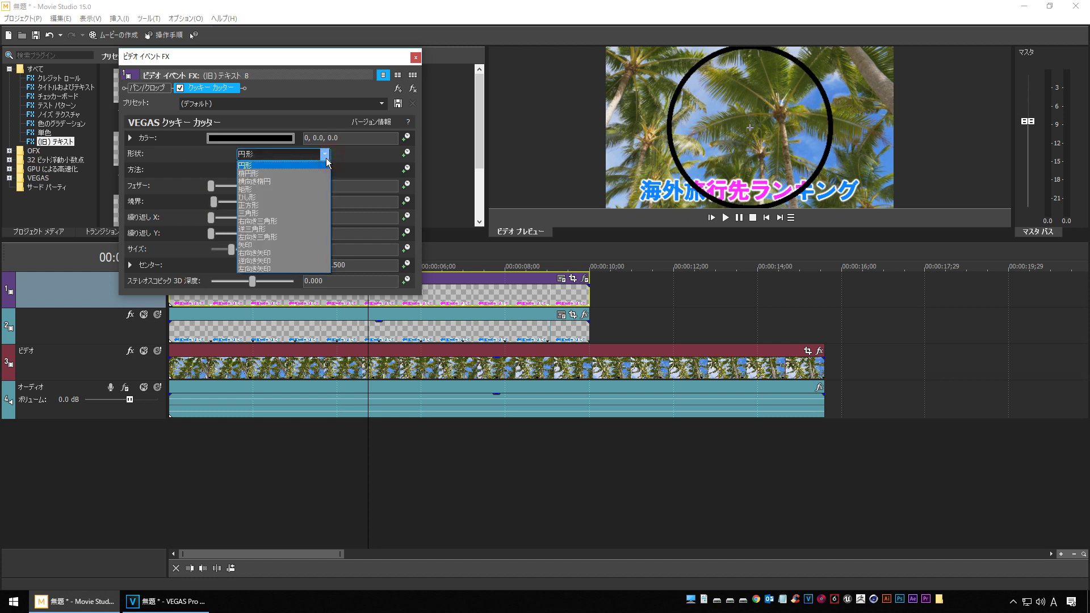
left_click(268, 189)
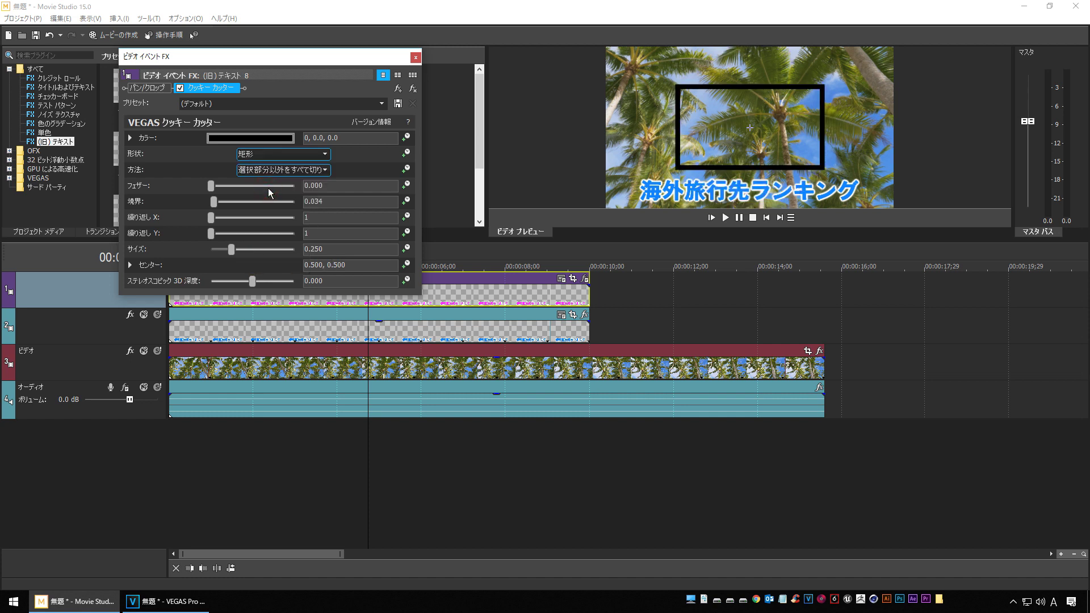
Move the cutter's center to about 0.022, 0.174 so it covers only 海外, and reduce its border to 0.000
left_click(130, 265)
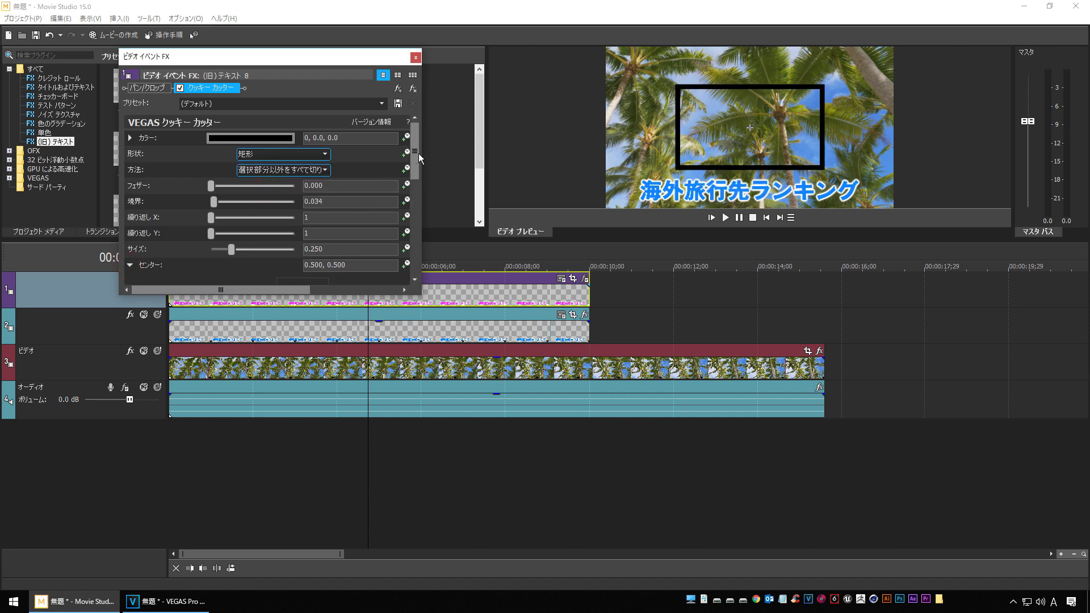
left_click_drag(420, 151, 400, 253)
left_click_drag(300, 233, 278, 252)
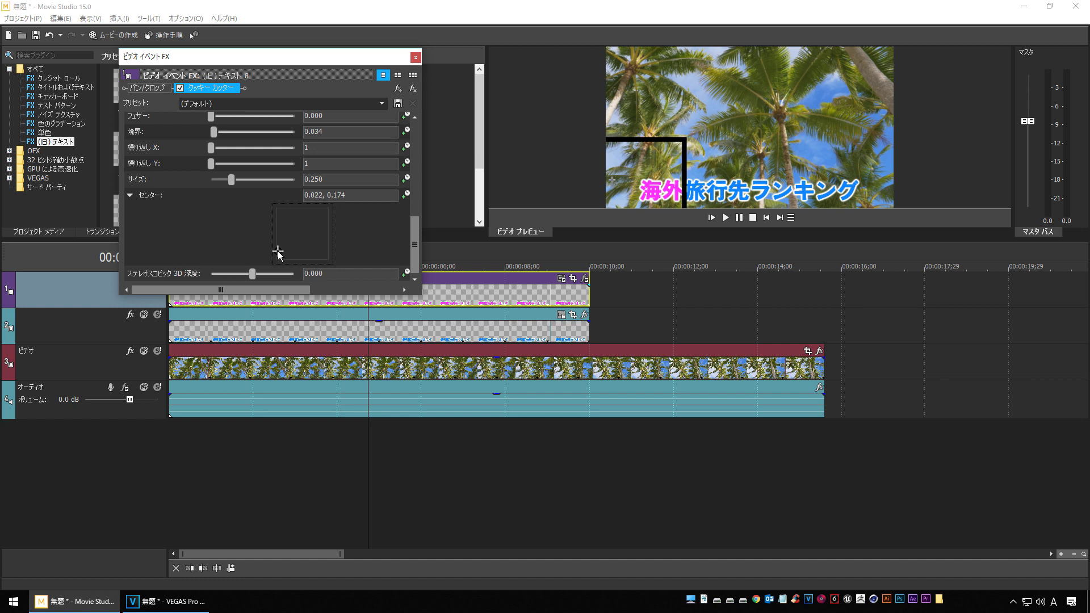
left_click_drag(214, 136, 185, 130)
left_click_drag(265, 52, 330, 28)
Solo the pink title's track to check the cut edge, set the cutter size to 0.249, and turn solo off
left_click(158, 278)
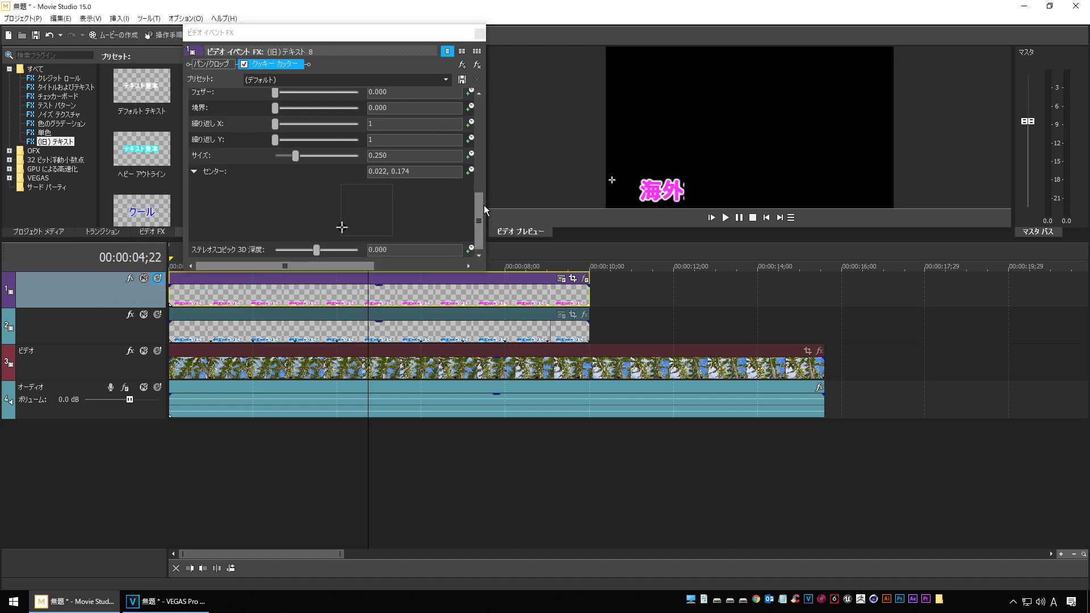
left_click(382, 155)
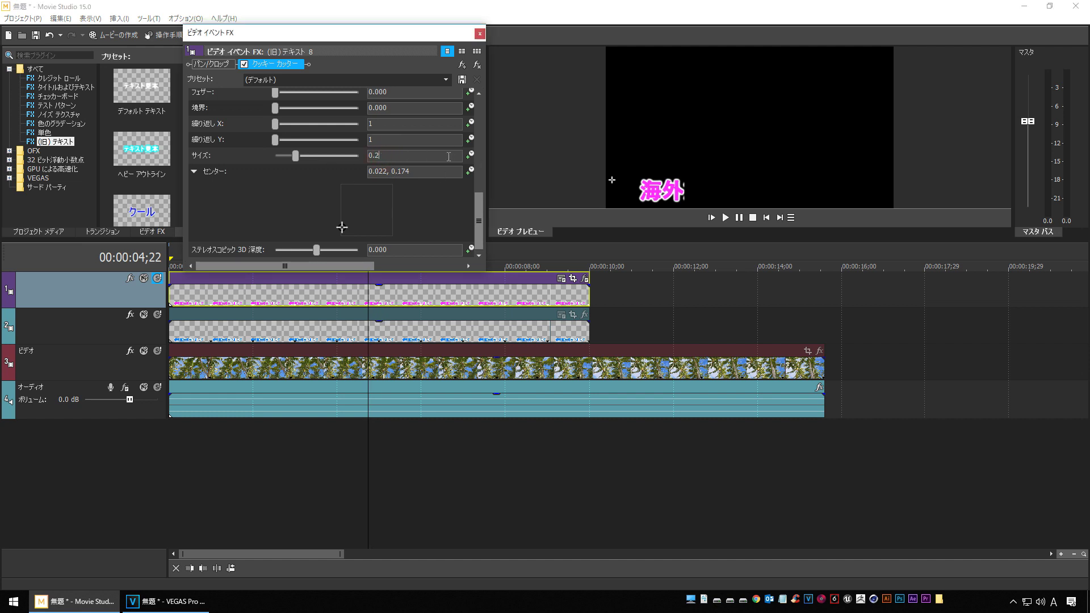
double_click(387, 155)
left_click_drag(384, 155, 563, 117)
key("Return")
left_click(158, 274)
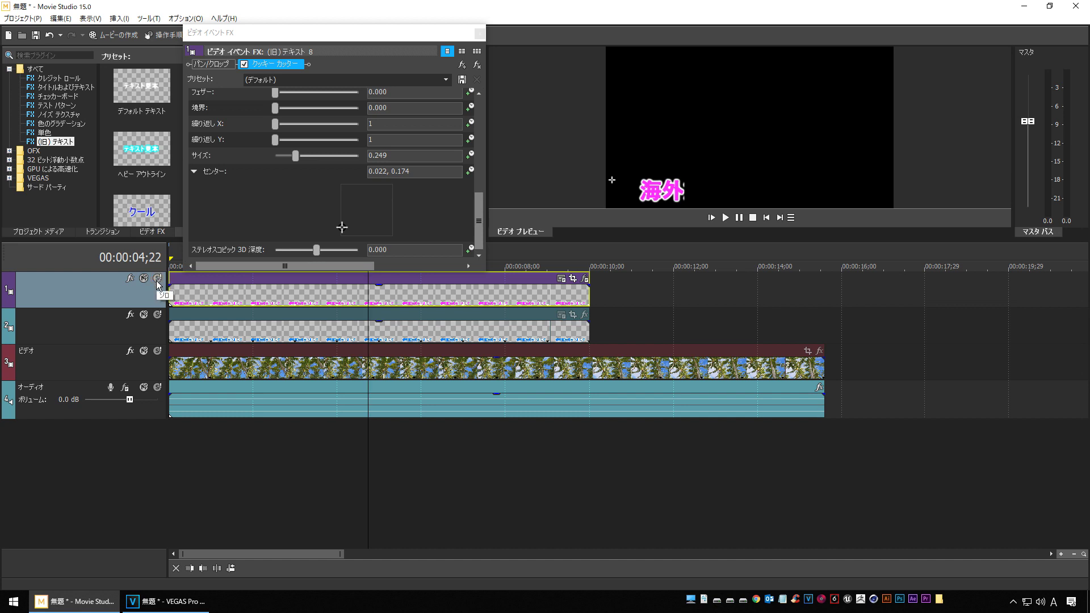
left_click(158, 279)
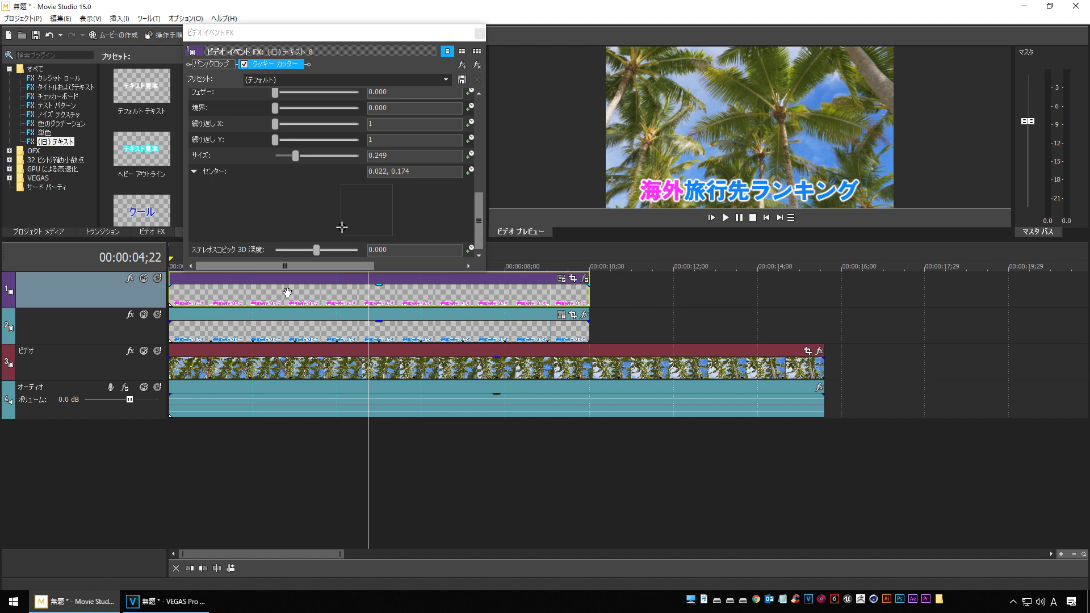
Duplicate the cropped pink title event into the empty space after it on the top track
left_click_drag(273, 299, 714, 305)
left_click(644, 248)
left_click(809, 296)
Change the duplicated title's text color to red (R 240, G 0, B 0, A 255)
left_click(999, 278)
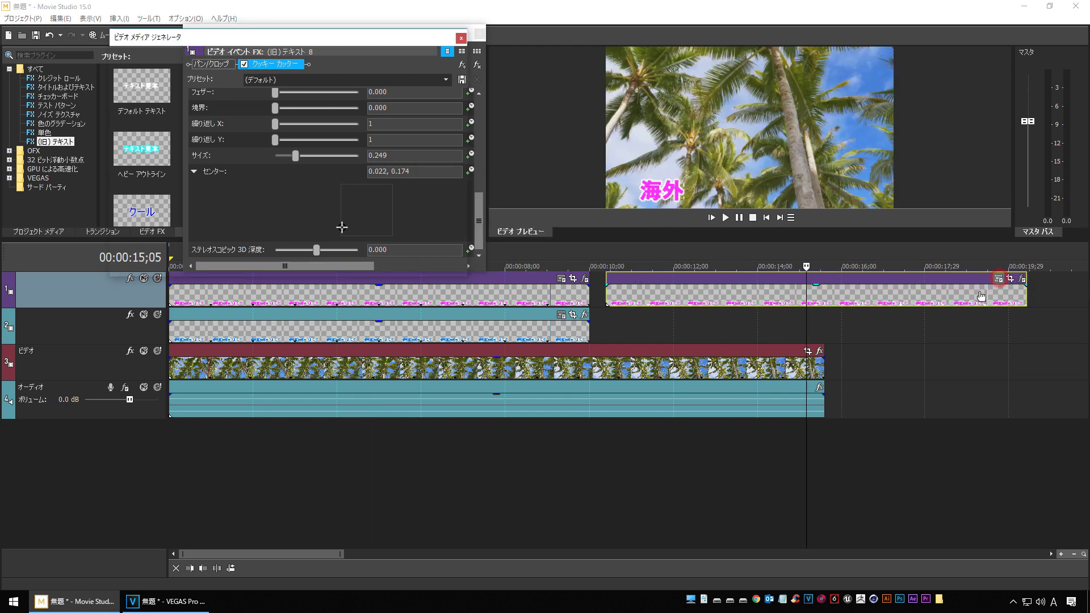
left_click(178, 113)
mouse_move(159, 181)
left_mouse_down()
mouse_move(162, 168)
mouse_move(250, 166)
mouse_move(290, 177)
left_mouse_up()
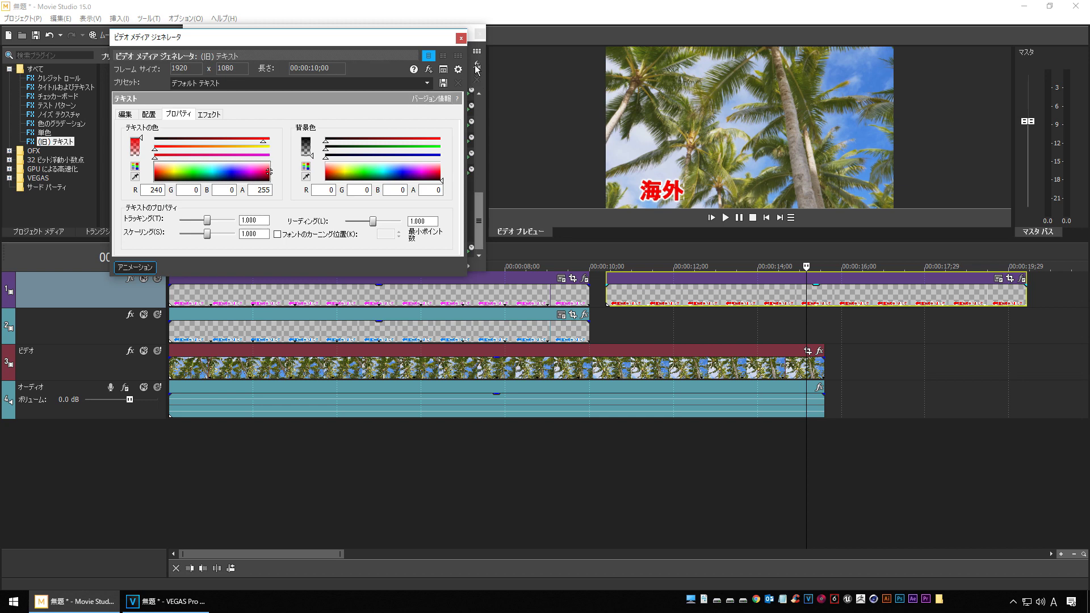
left_click(461, 38)
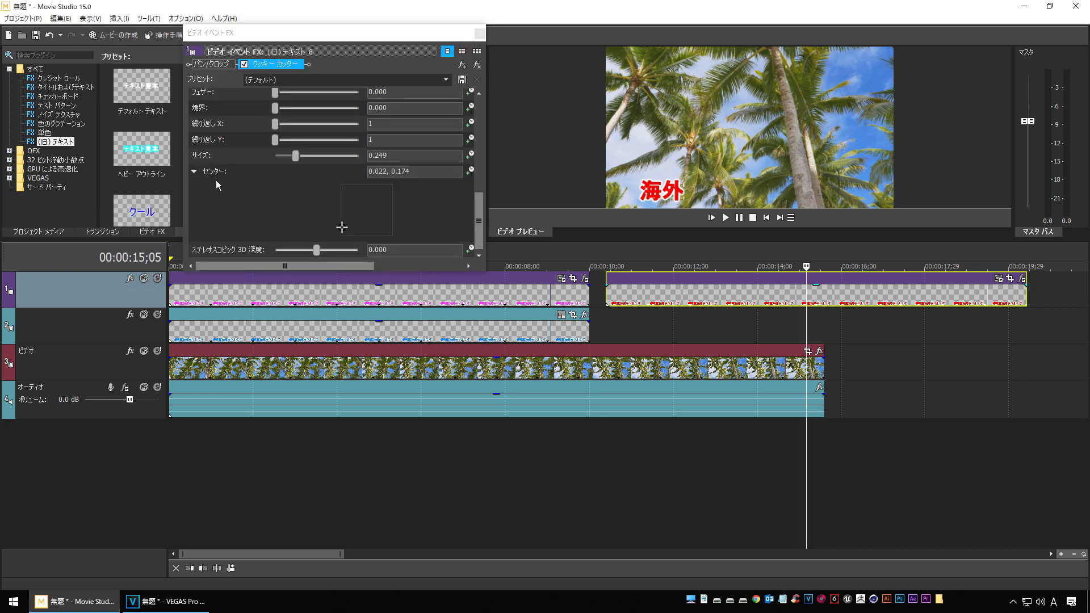
Move the red title's cookie cutter center to about 0.750, 0.228 so it covers only ランキング
left_click(1022, 278)
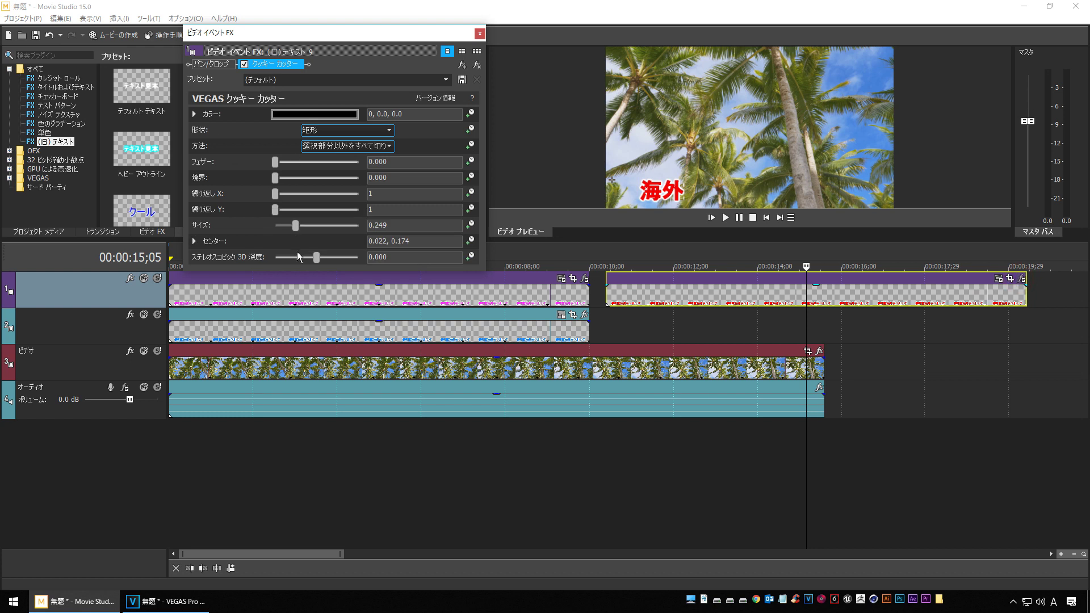
left_click(195, 241)
scroll(409, 227, "down", 3)
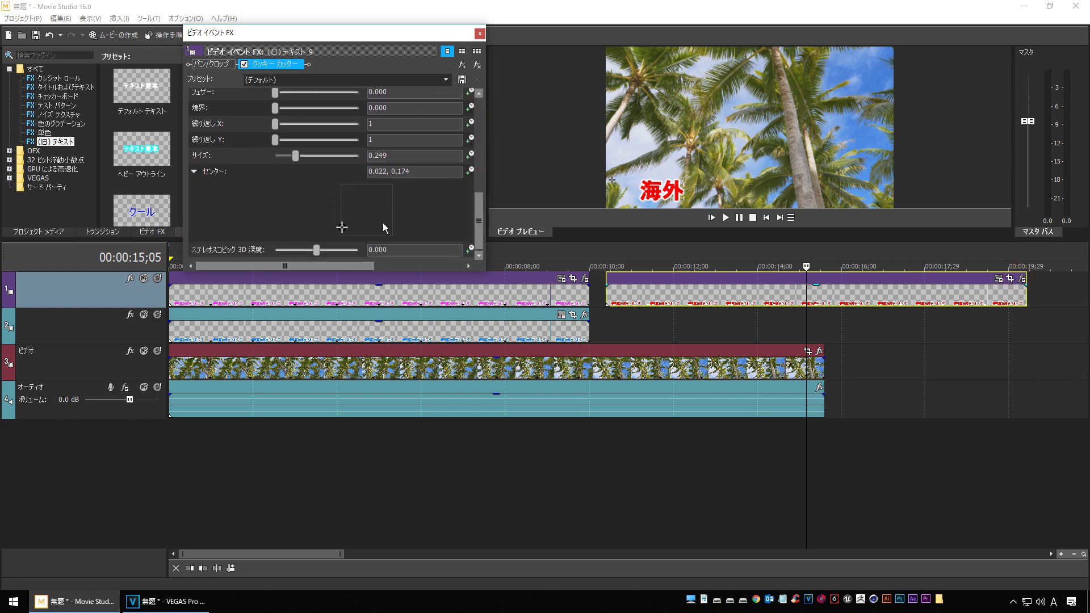
left_click_drag(341, 228, 381, 228)
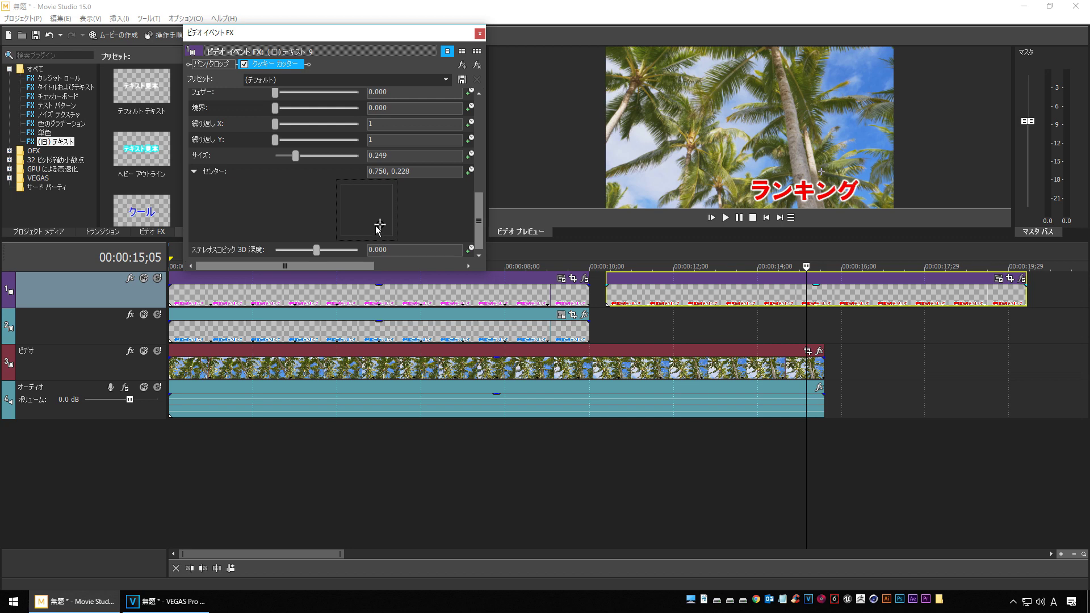
Move the red title event to the start of the timeline on a new track above the pink title
left_click_drag(637, 300, 39, 439)
left_click_drag(83, 291, 84, 281)
left_click(298, 470)
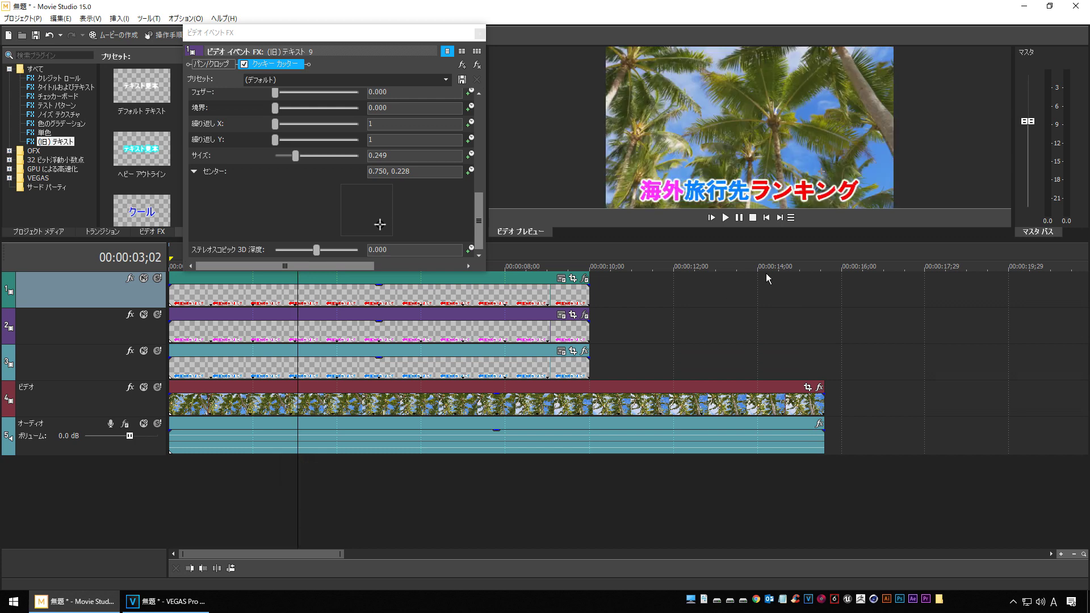
Play back the layered three-color title, and delete its red, pink and blue events
left_click(568, 332, "shift")
key("space")
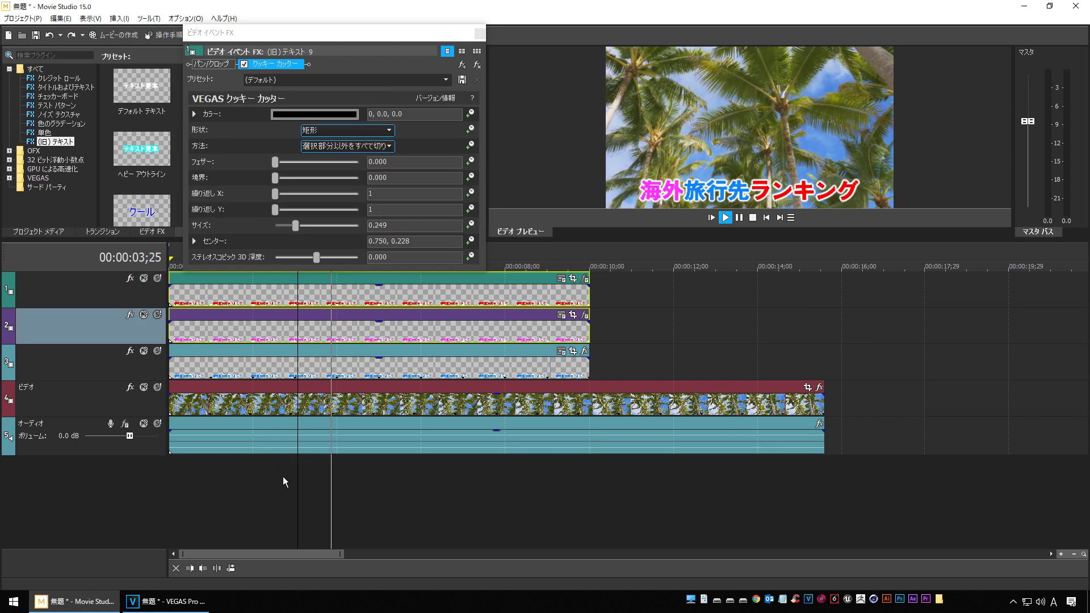
key("space")
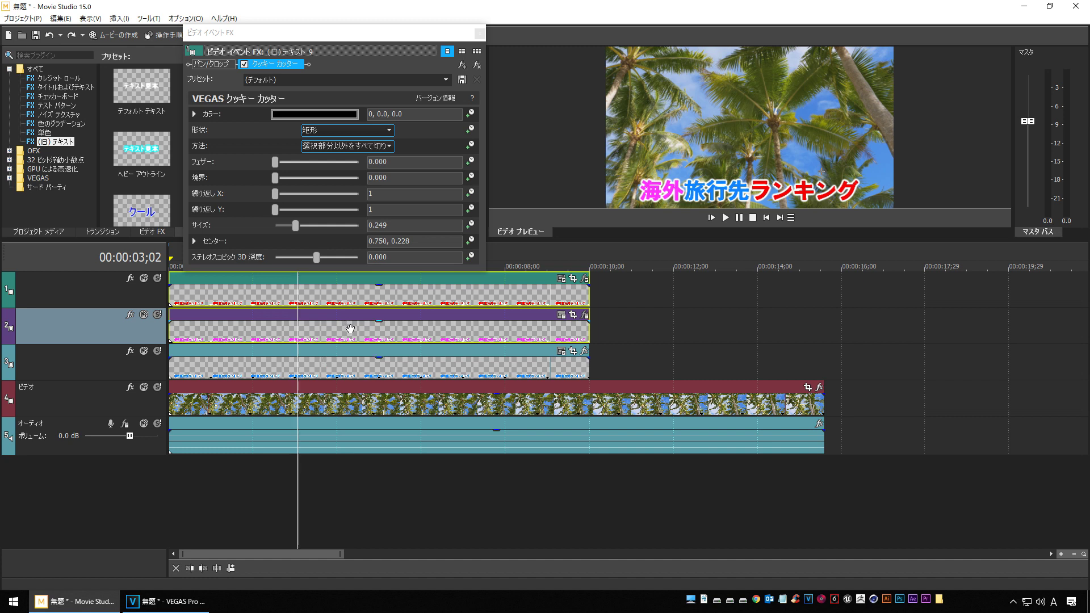
left_click(247, 361)
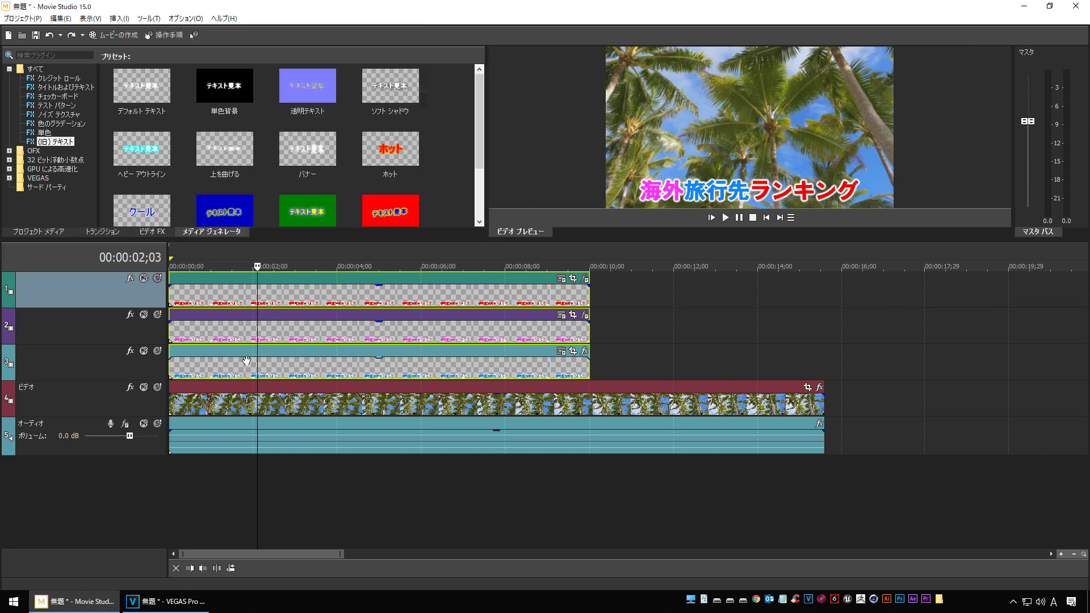
Add a default タイトルおよびテキスト title at the start of the empty top track
left_click(63, 87)
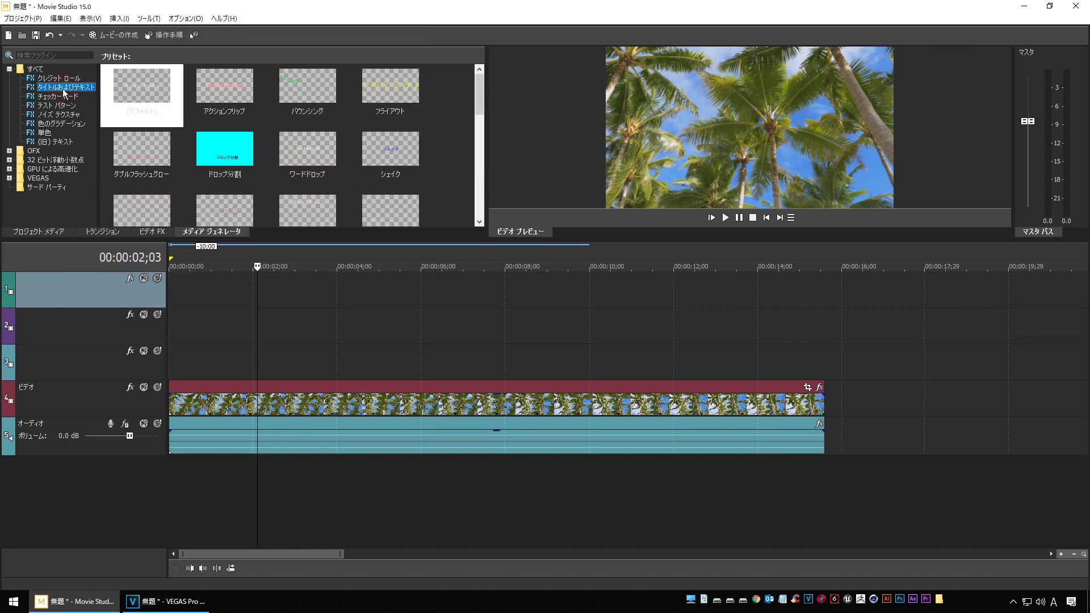
left_click_drag(139, 94, 150, 280)
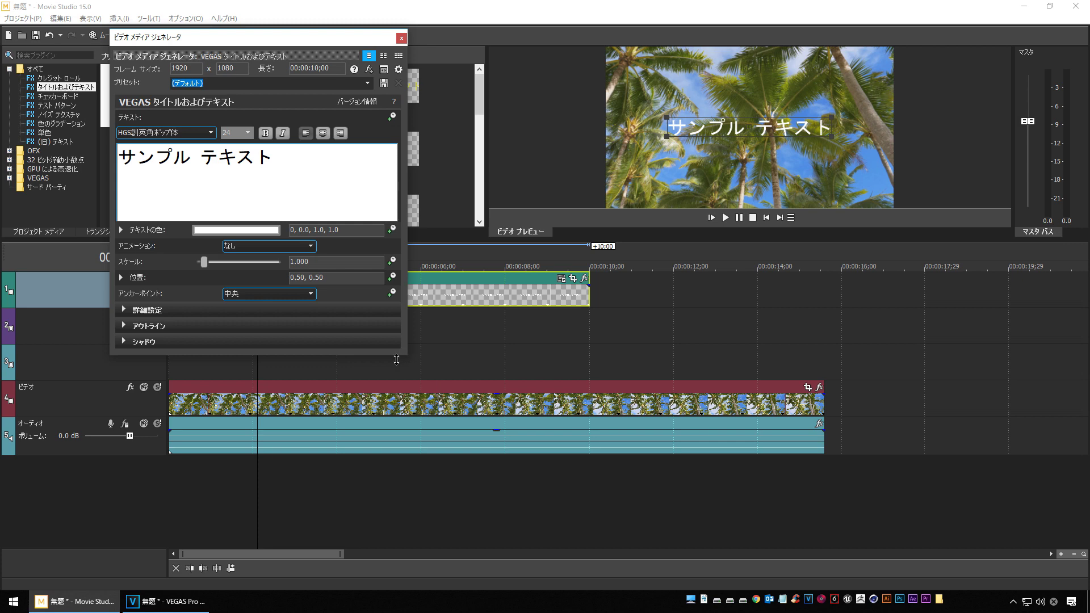
left_click(393, 362)
Replace the sample text with 海外旅行先ランキング
left_click(280, 159)
key("ctrl+a")
type("kaigai")
key("space")
key("Return")
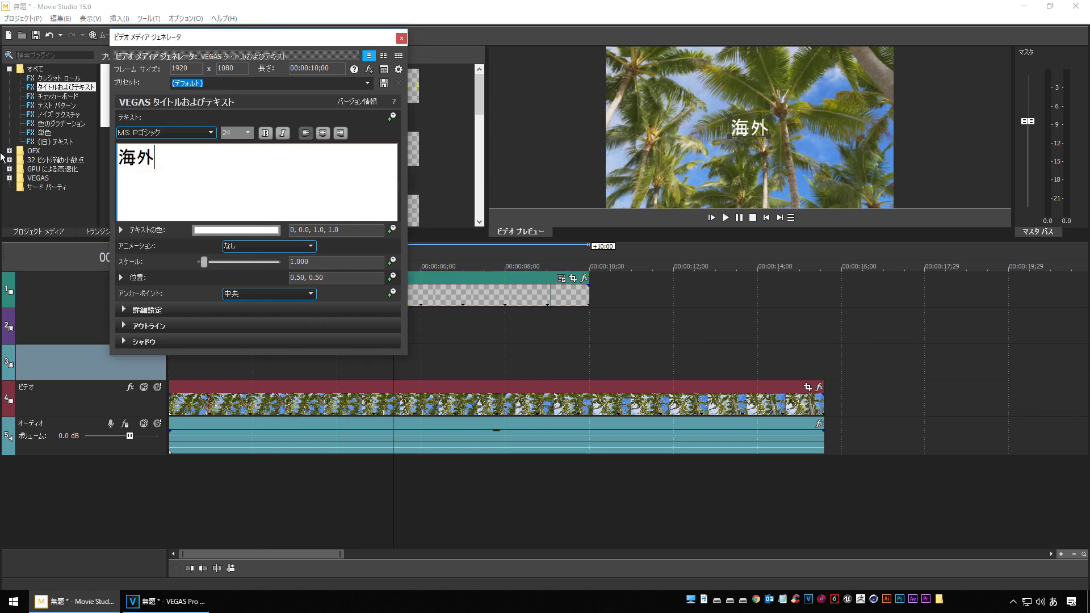
type("ryokousaki")
key("space")
key("Return")
type("rankingu")
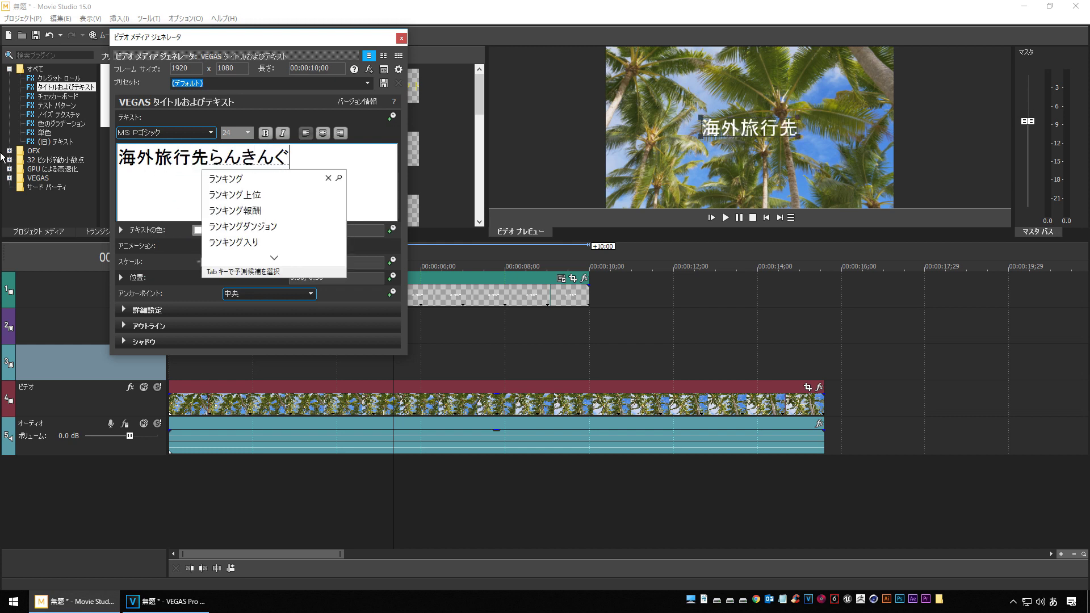
key("space")
key("Return")
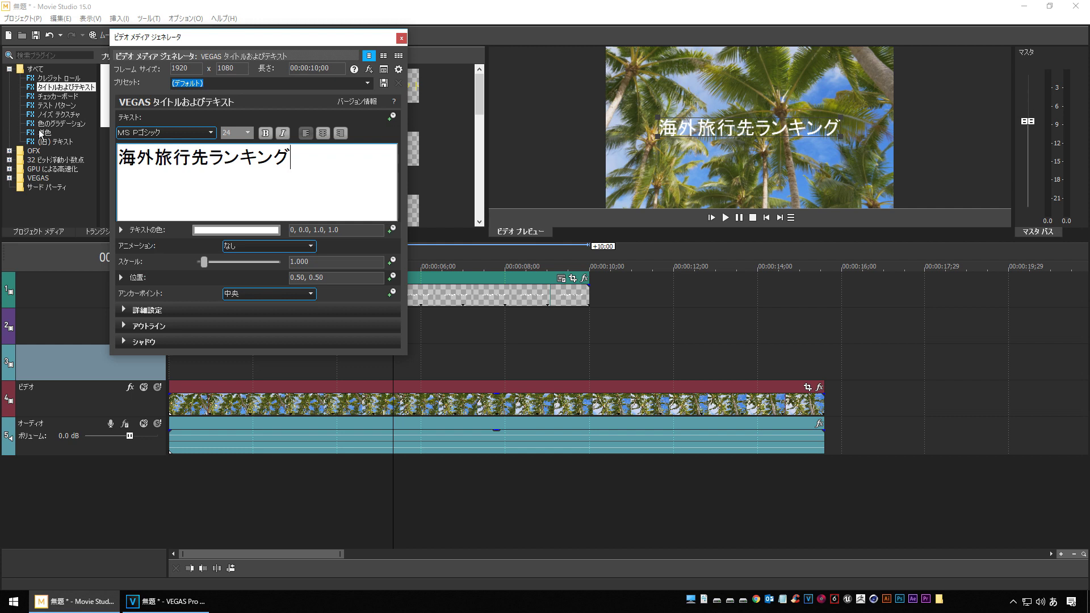
Set the whole title's font to イワタ特太ゴシック体V3 and its text color to light blue (195, 0.96, 1.0, 1.0)
left_click_drag(287, 157, 120, 157)
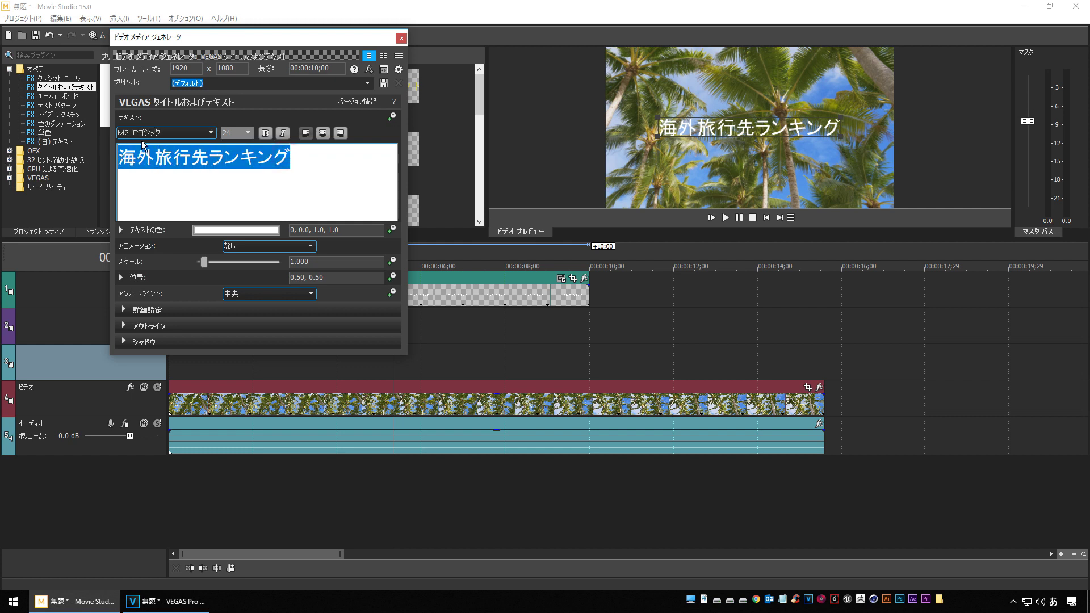
left_click(211, 132)
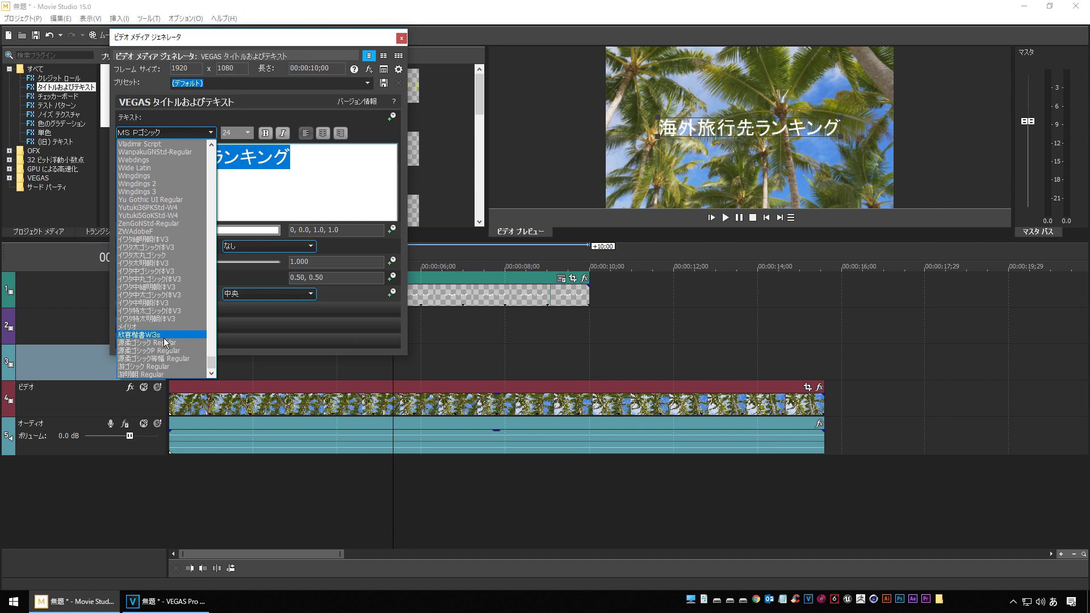
left_click(165, 311)
left_click(216, 230)
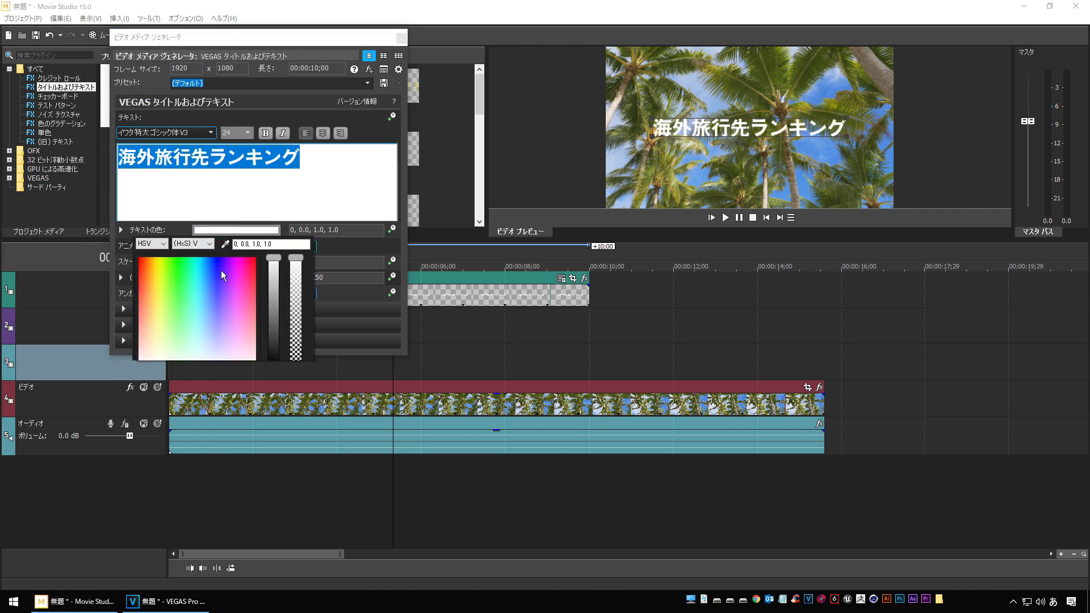
left_click(203, 262)
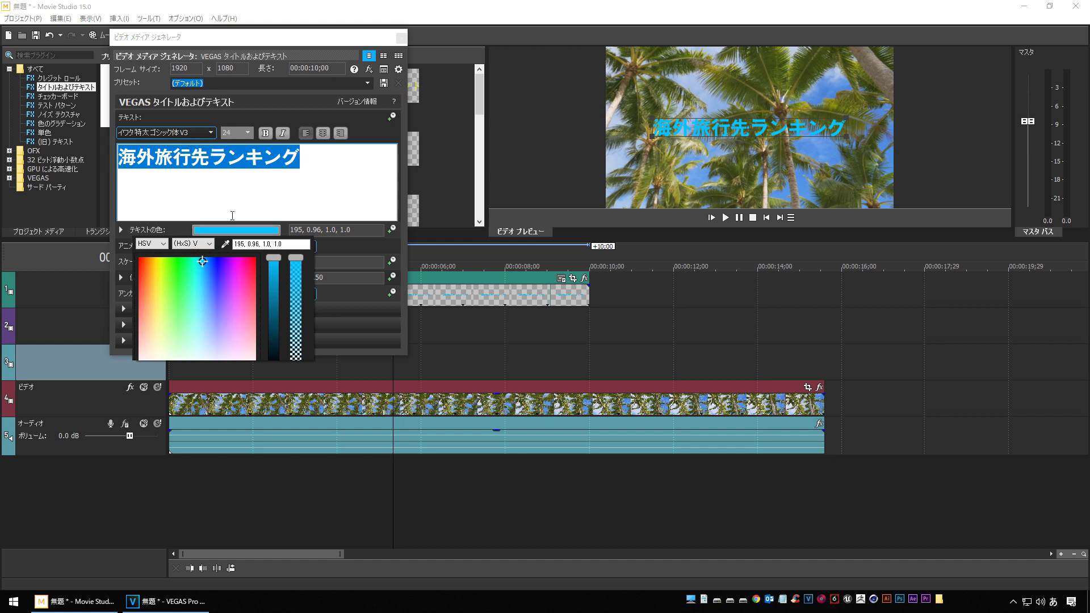
left_click(158, 234)
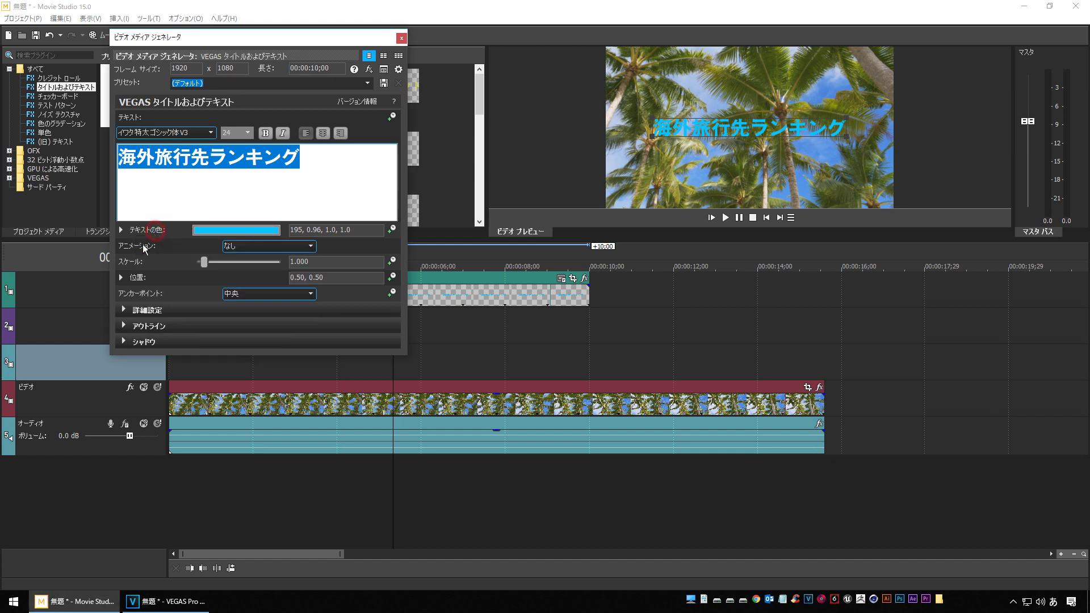
Give the title a yellow outline (57, 0.93, 1.0, 1.0) with a width of 10.000
left_click(123, 327)
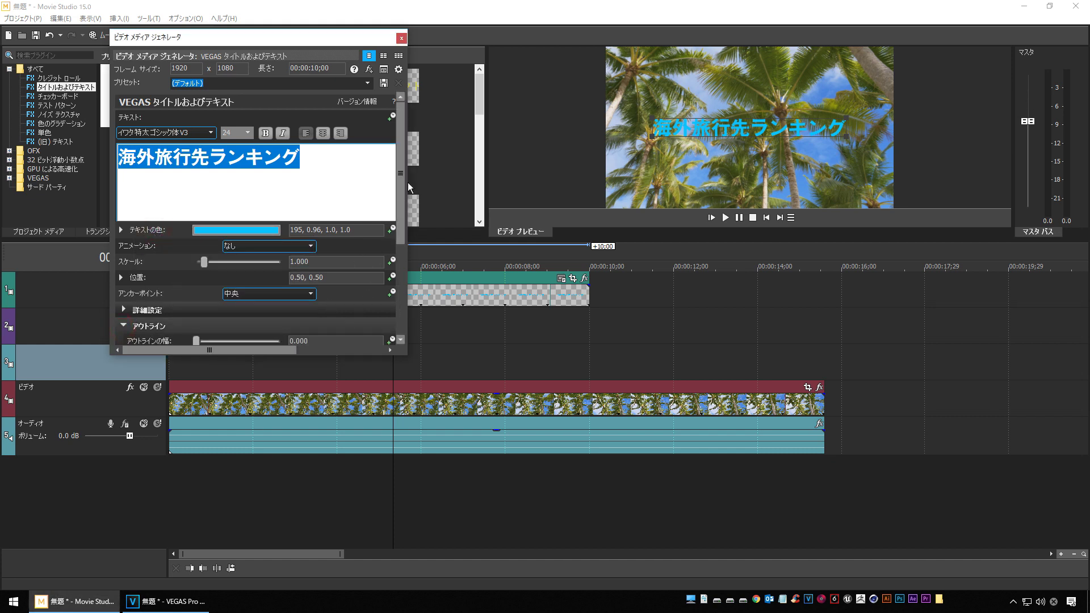
left_click_drag(400, 193, 394, 277)
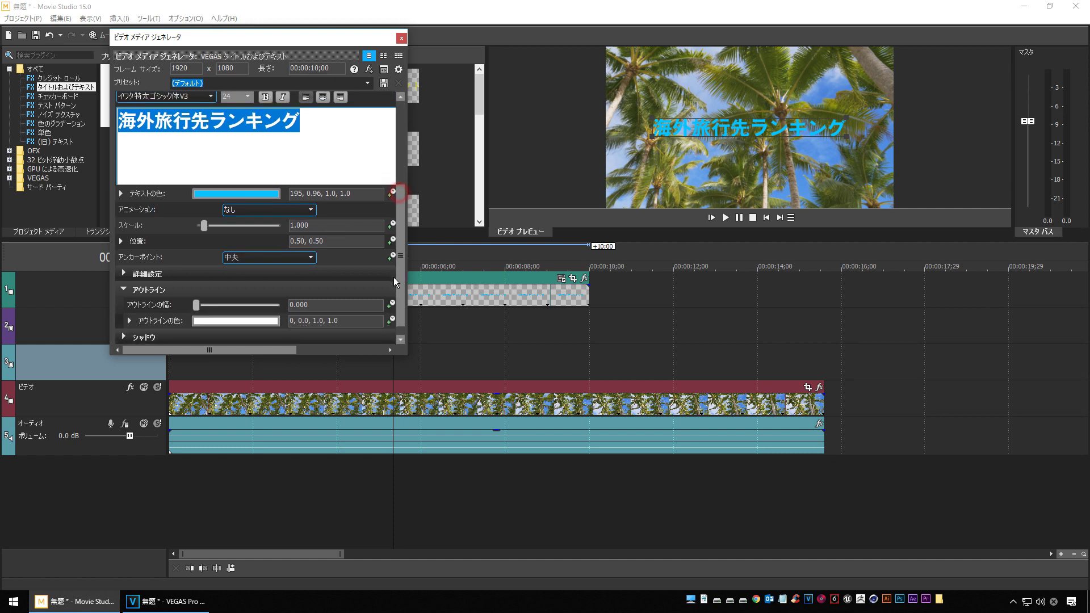
left_click(210, 317)
left_click(157, 353)
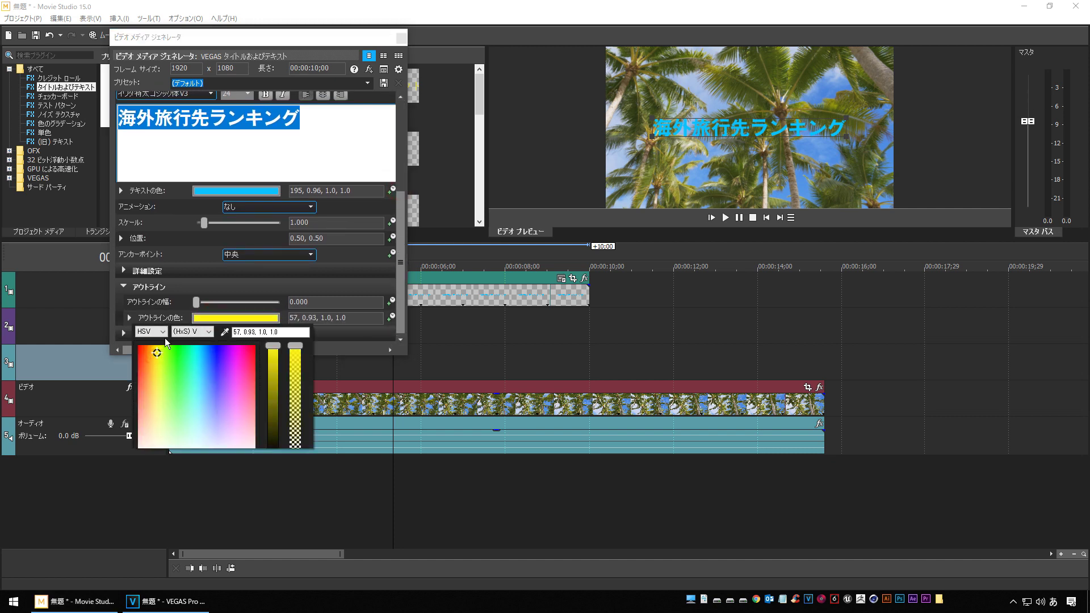
left_click(196, 302)
left_click_drag(199, 302, 326, 289)
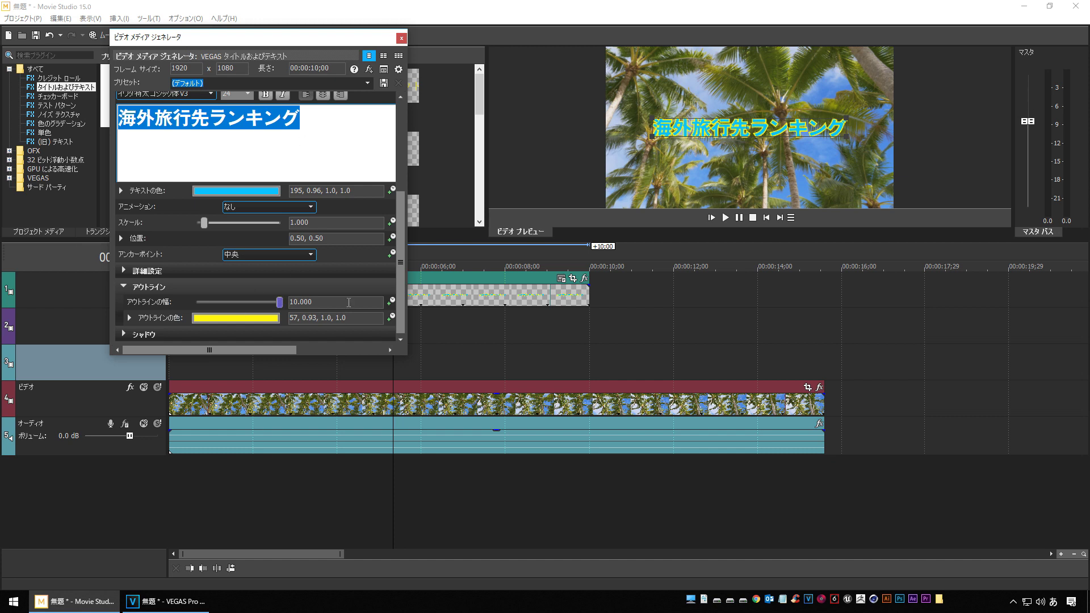
Move the title to the bottom of the frame at about 0.49, 0.12 and enlarge it to a scale of about 1.388
left_click(485, 303)
left_click_drag(686, 125, 649, 191)
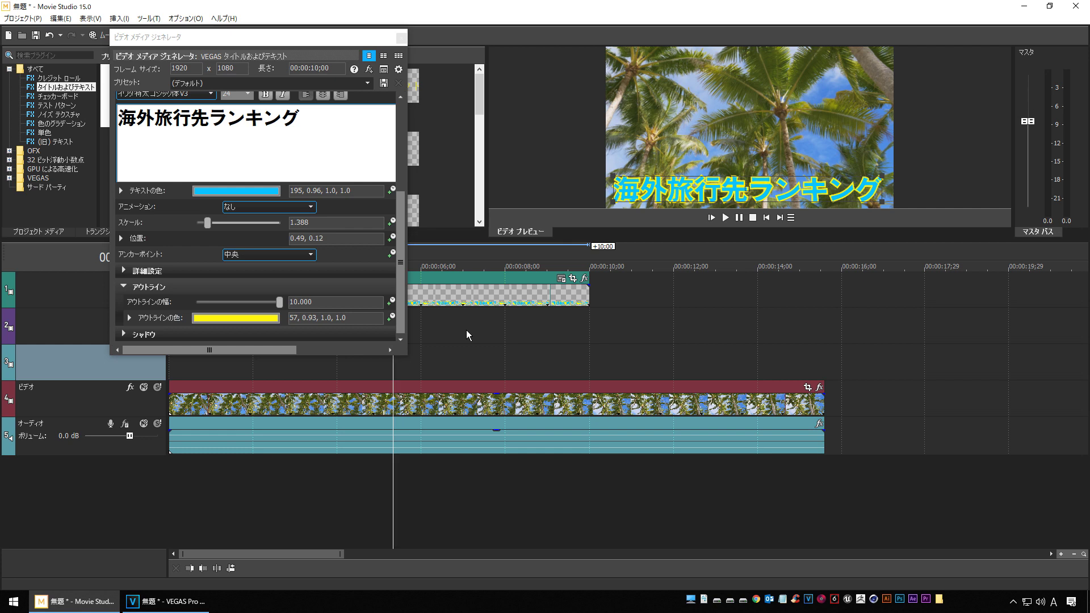
left_click_drag(363, 41, 345, 37)
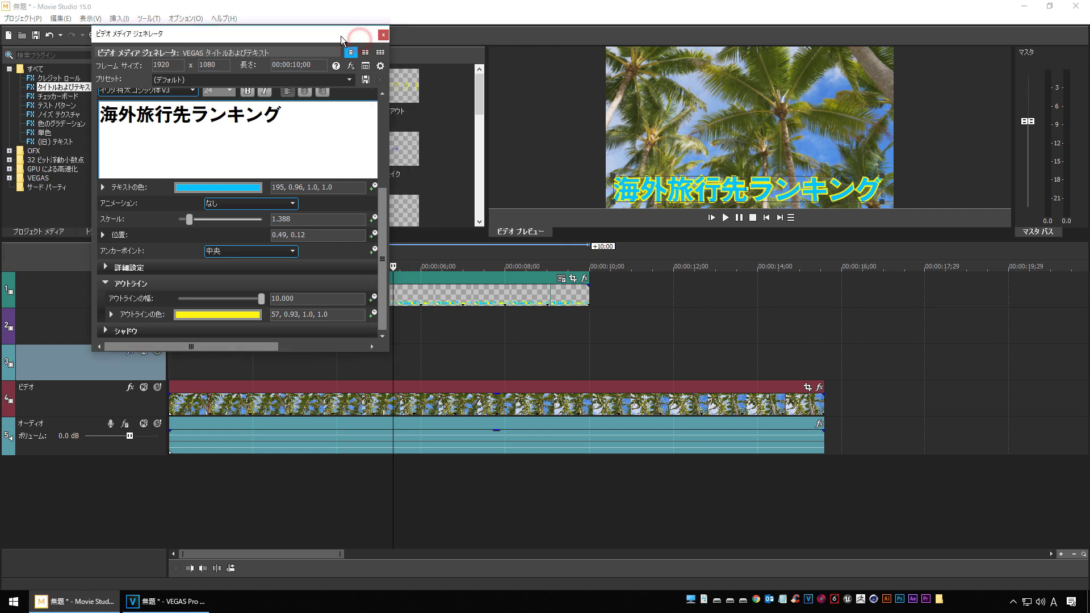
left_click(383, 36)
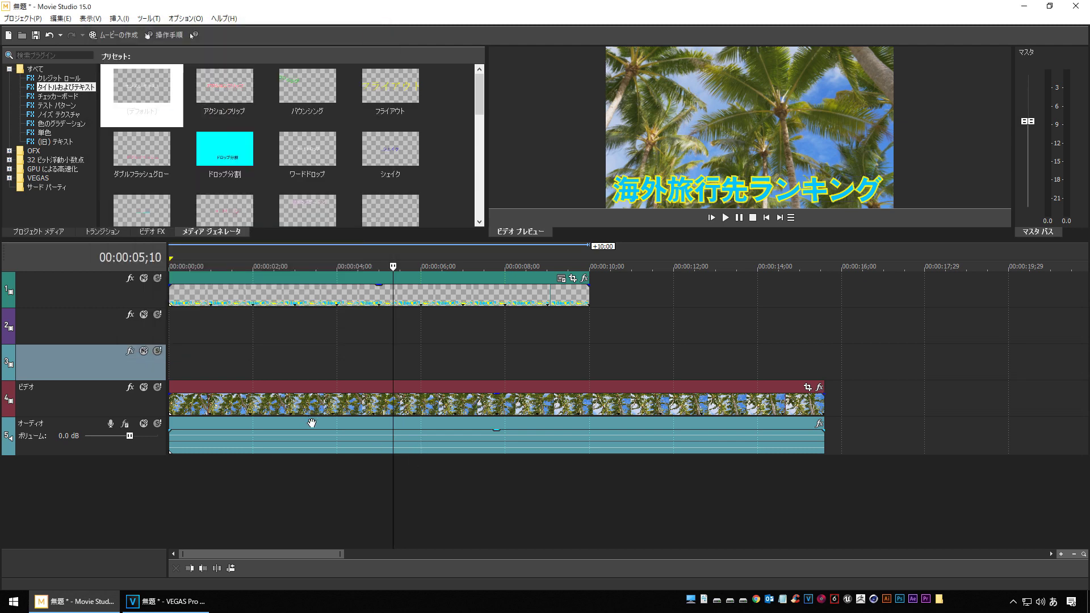
Duplicate the title event into the empty space after it on the same track, creating a new copy of the source media
left_click(246, 297)
left_click_drag(559, 310, 711, 295)
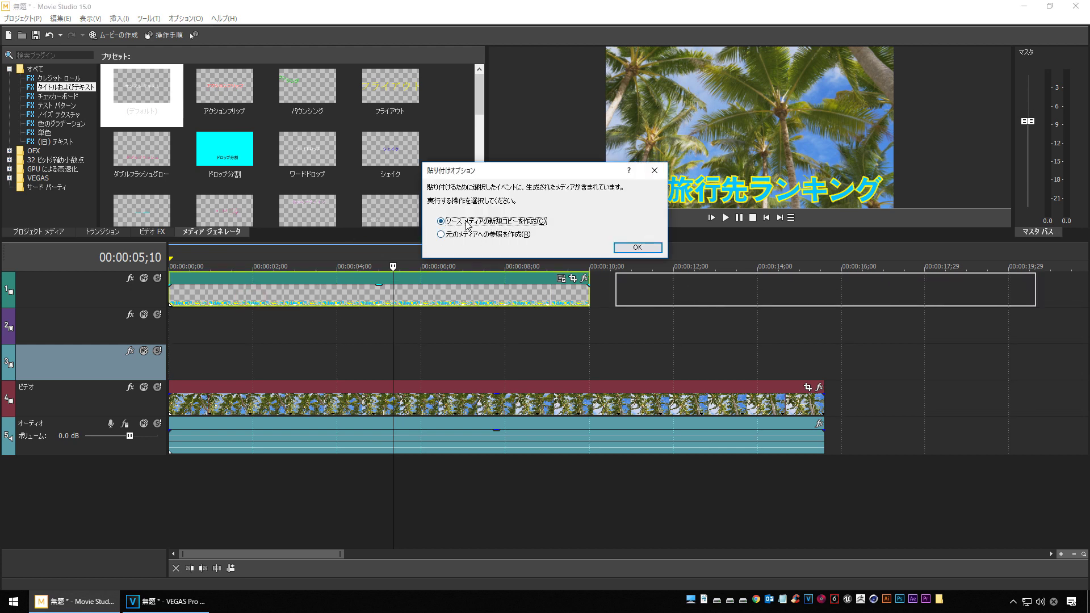
left_click(636, 248)
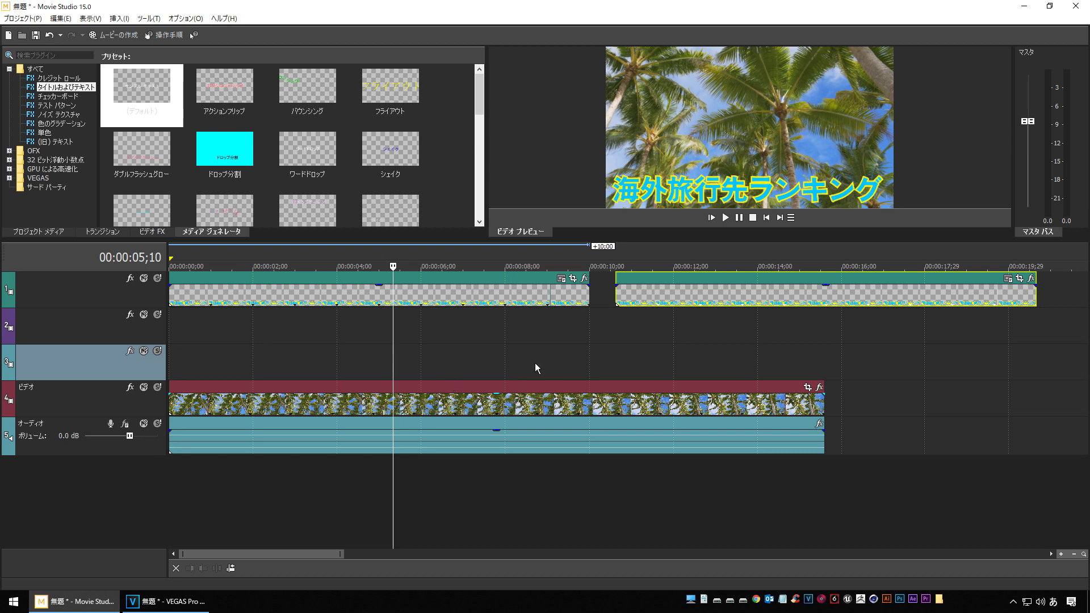
Shorten the first title event's text to 海外
left_click(339, 295)
left_click(561, 278)
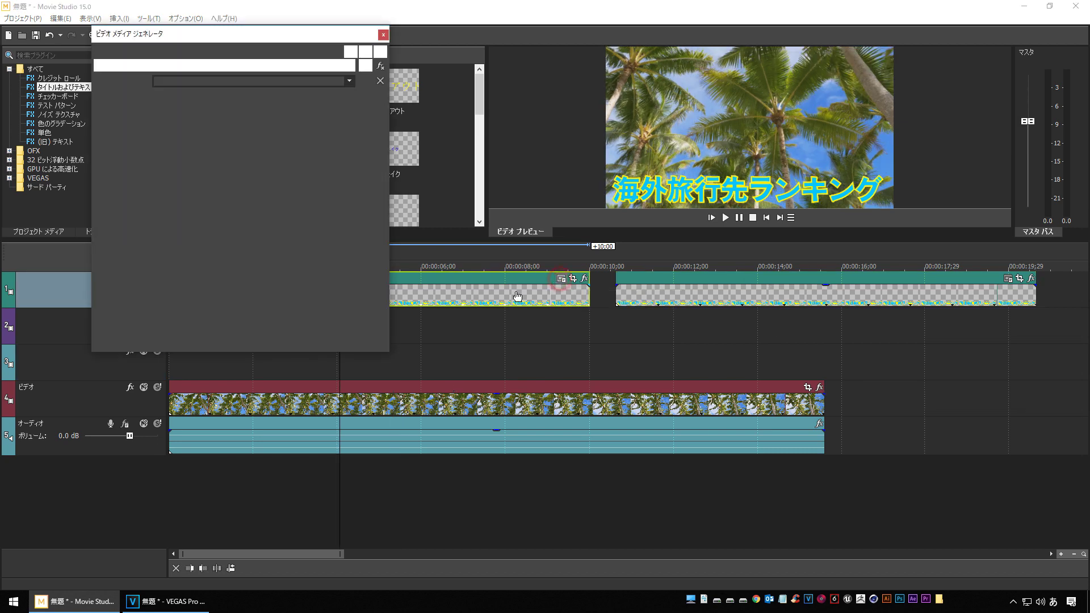
left_click_drag(137, 155, 301, 167)
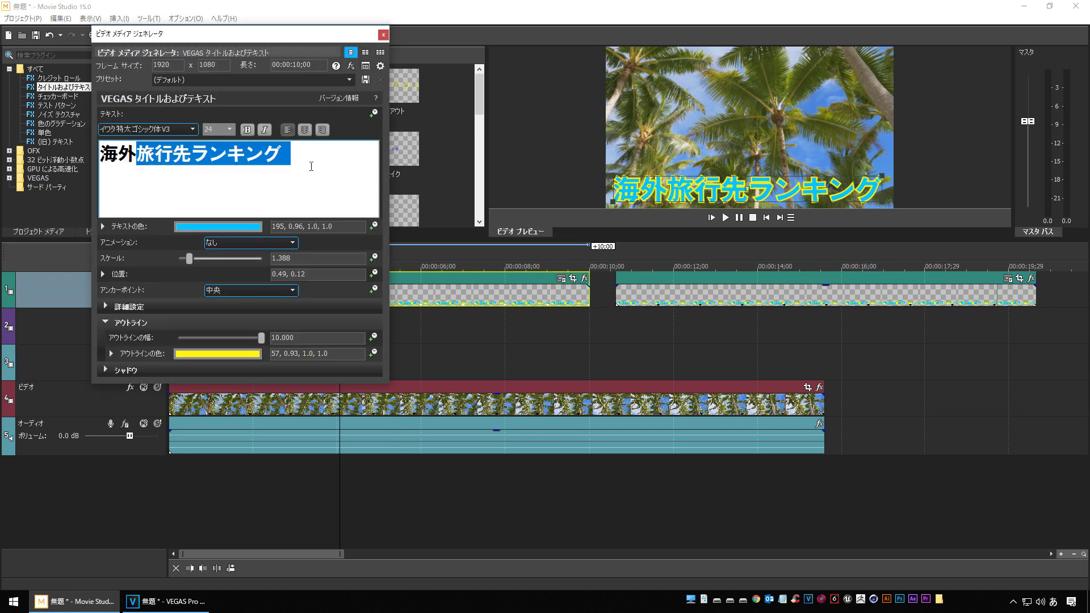
key("BackSpace")
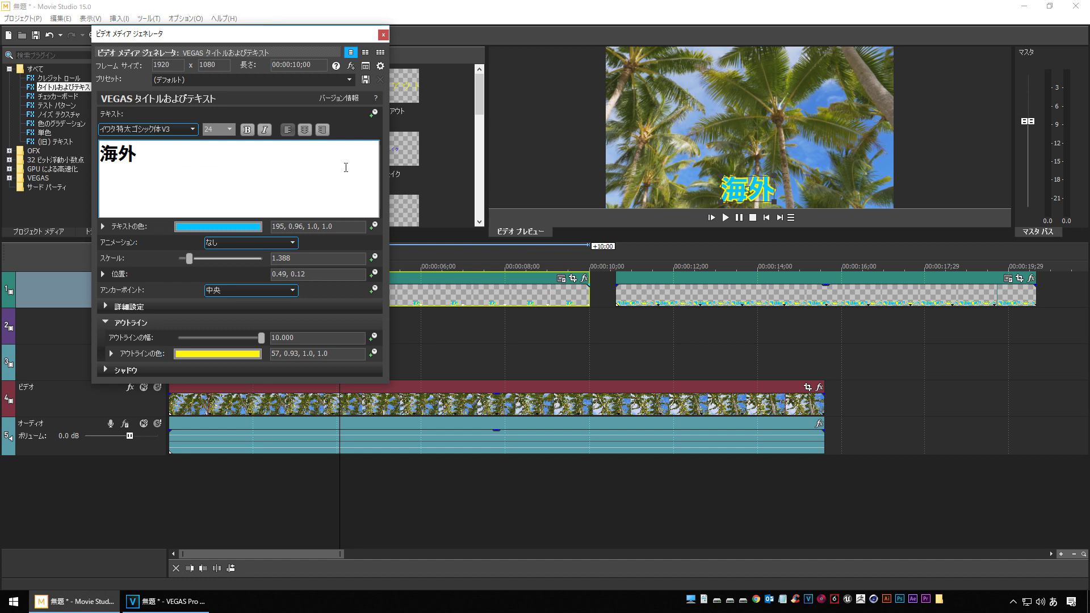
Remove 海外 from the duplicated title's text, leaving 旅行先ランキング
key("ctrl+z")
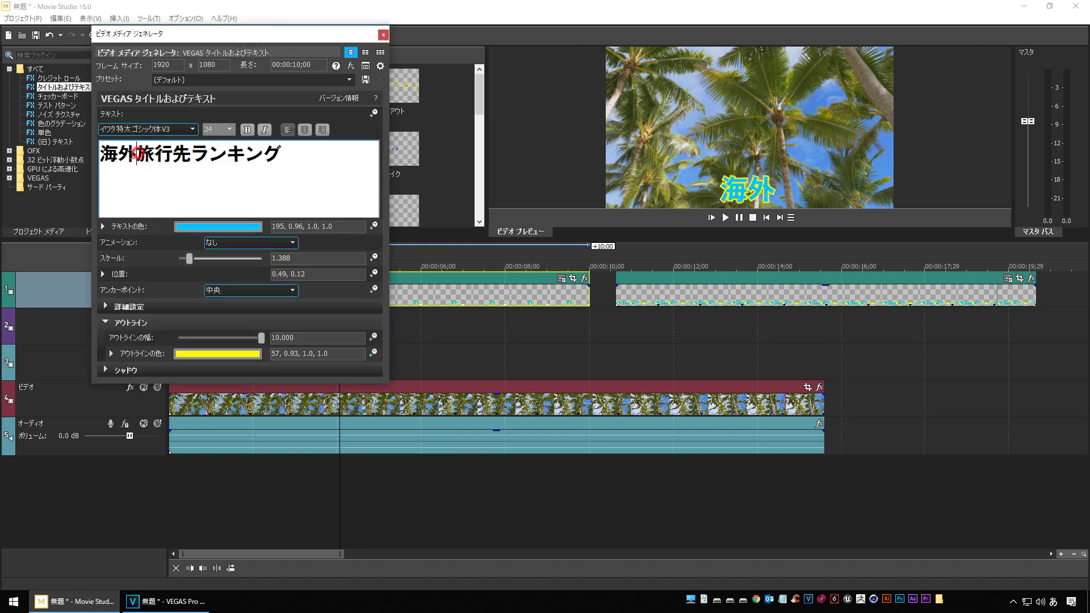
left_click_drag(137, 153, 40, 154)
key("Delete")
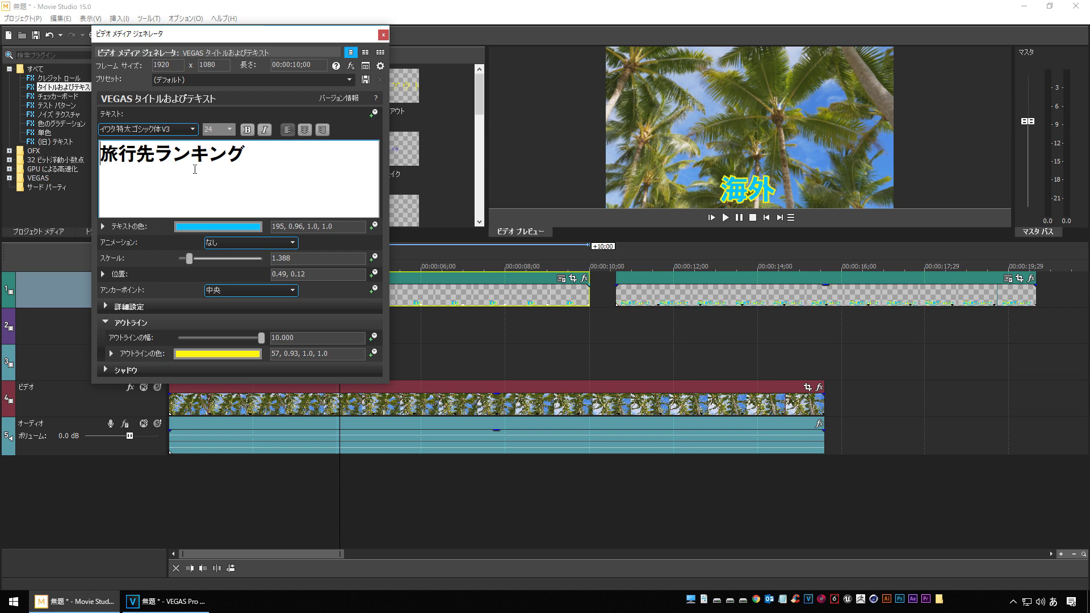
Move the 旅行先ランキング event to the start of the second track and reposition its text to about 0.59, 0.39
left_click_drag(683, 299, 174, 341)
left_click(442, 331)
left_click_drag(744, 189, 776, 149)
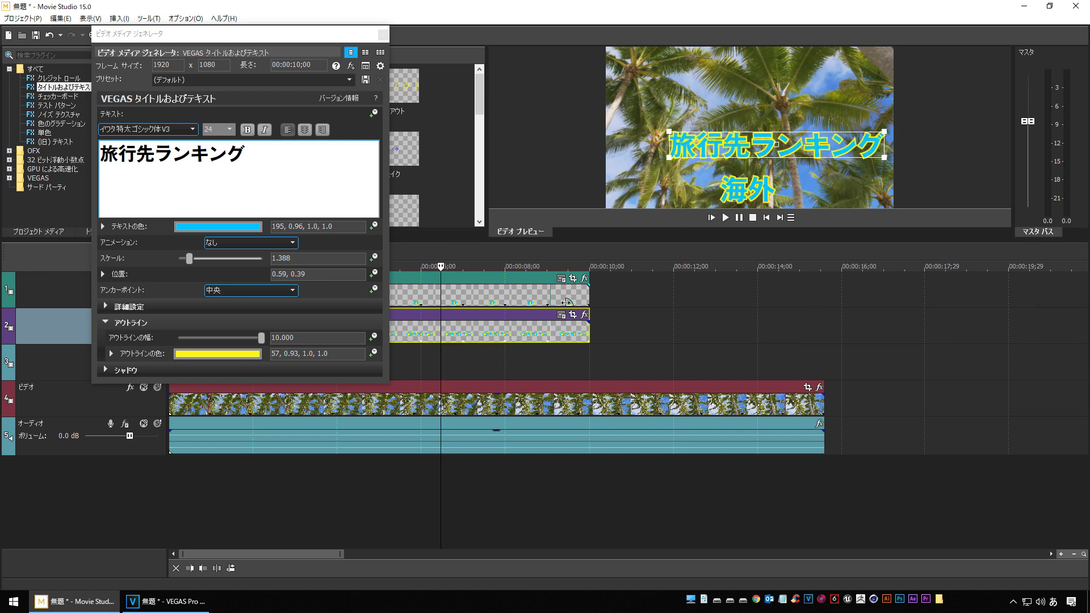
Move the 海外 text to the frame's lower-left area at about 0.17, 0.15 and enlarge it to a scale of about 1.797
left_click(561, 278)
left_click_drag(733, 188, 642, 184)
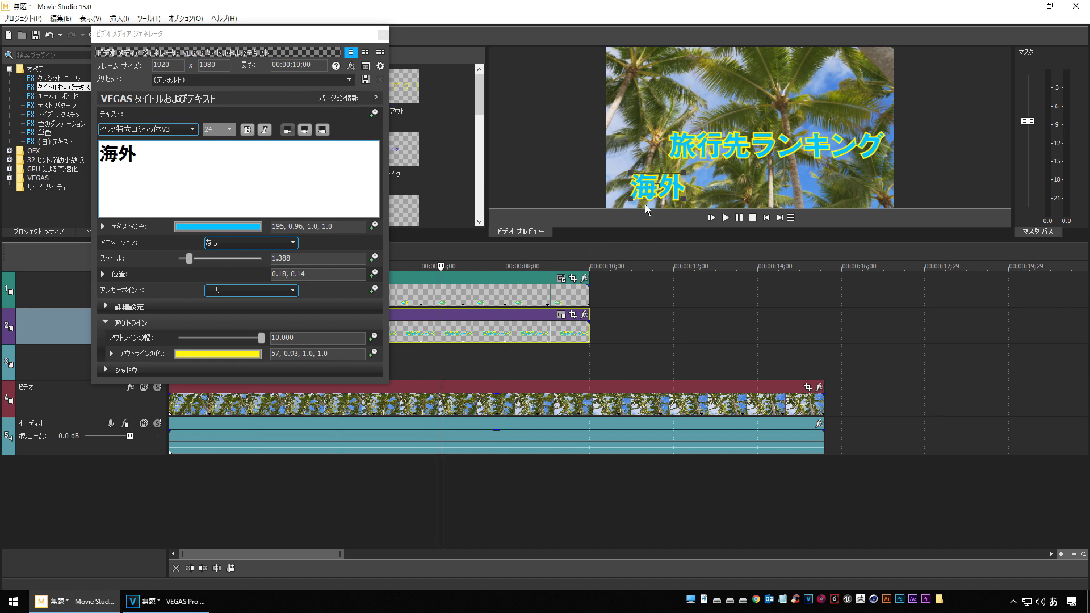
left_click_drag(633, 175, 620, 167)
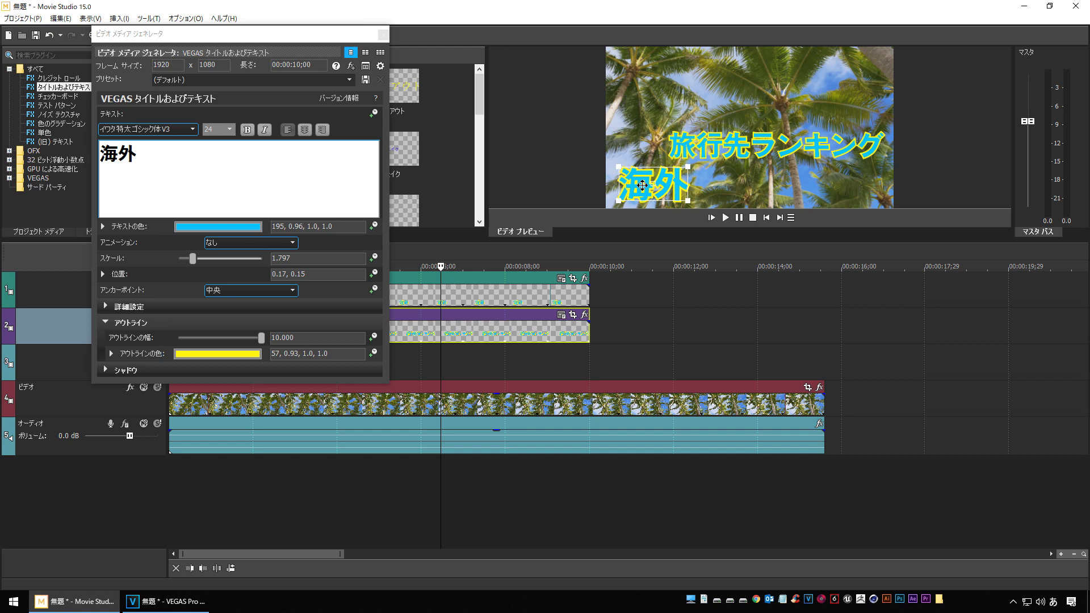
Set the 海外 text color to magenta (about 304, 0.94, 1.0, 1.0) and its outline color to white
left_click(209, 227)
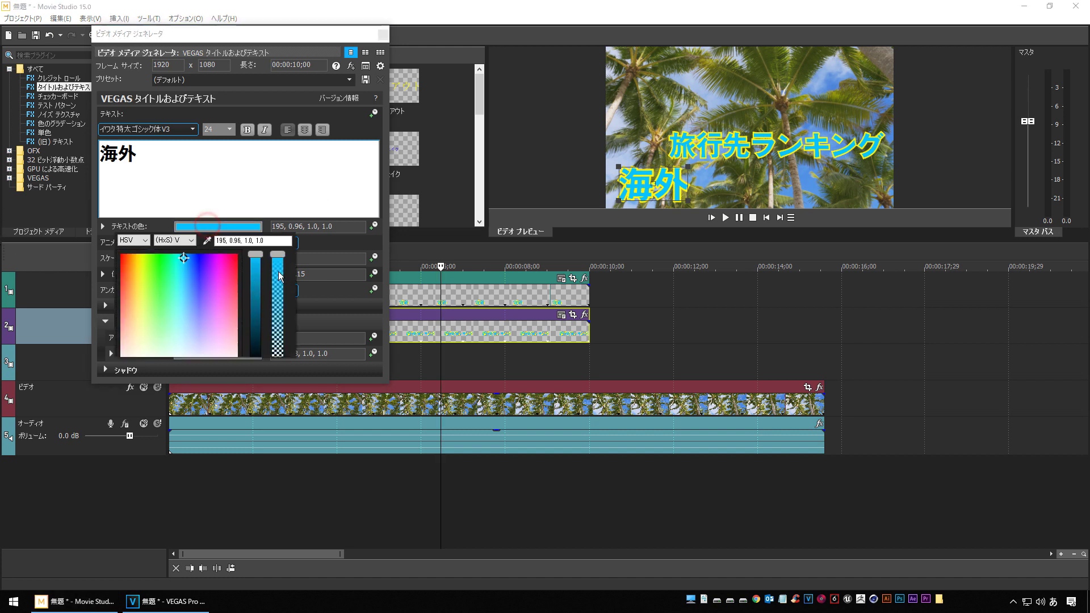
left_click_drag(183, 256, 219, 262)
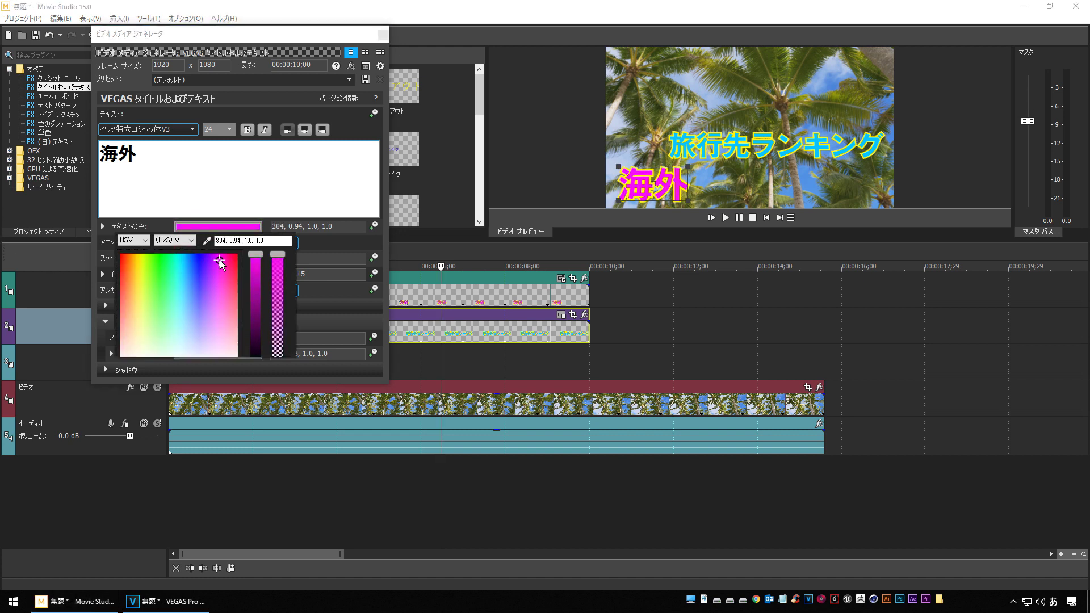
left_click(153, 221)
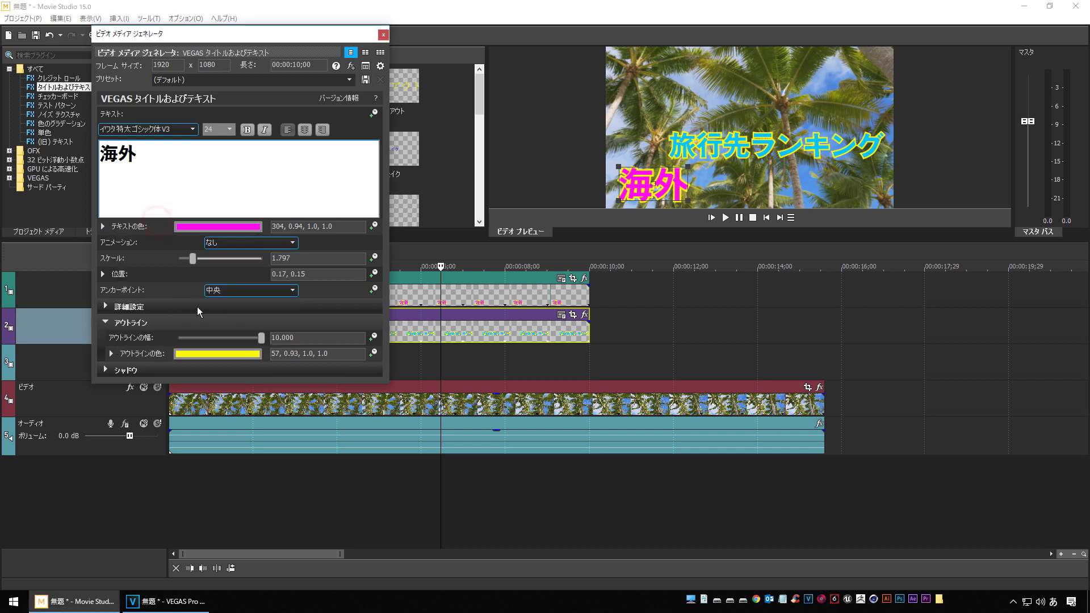
left_click(211, 355)
left_click_drag(165, 454, 215, 492)
left_click(326, 243)
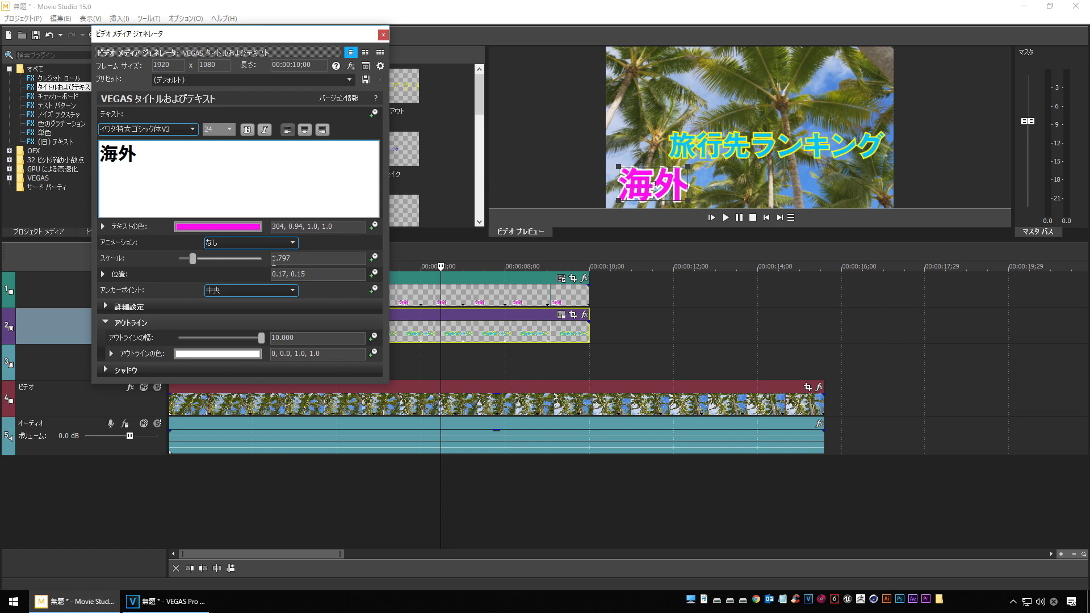
Place 旅行先ランキング beside 海外 at about 0.64, 0.12 and shrink it to a scale of about 1.227
left_click(562, 316)
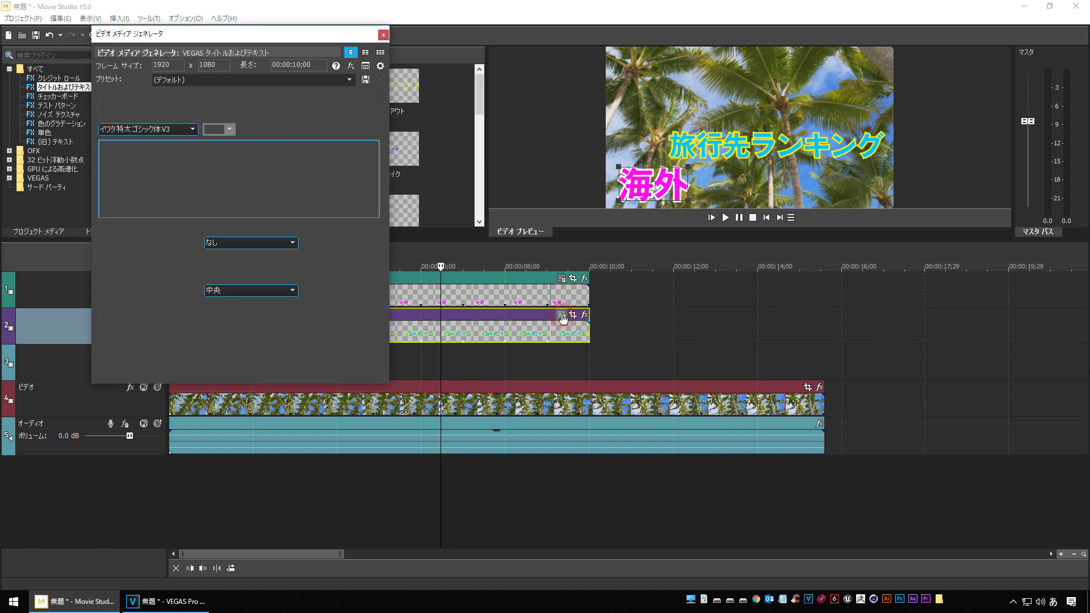
left_click_drag(724, 149, 752, 195)
left_click_drag(695, 172, 733, 190)
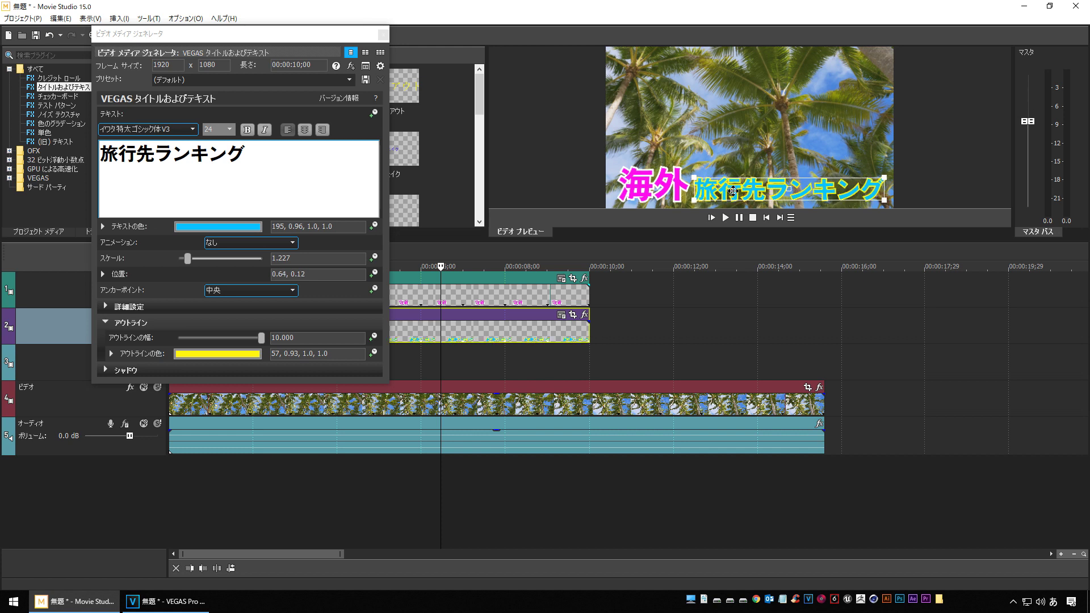
left_click(384, 35)
left_click(252, 507)
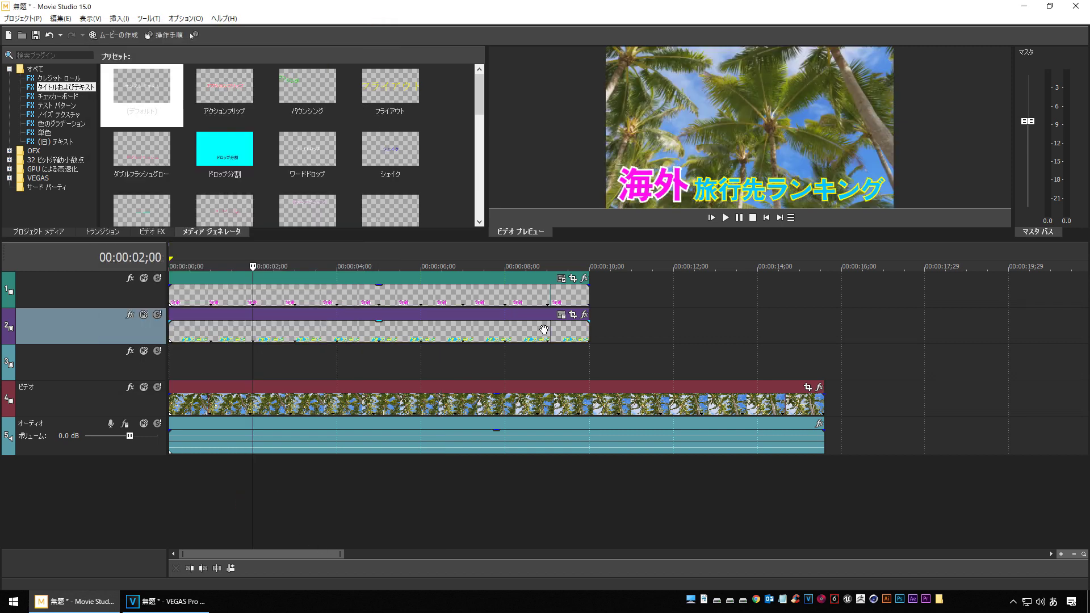
Change the 旅行先ランキング font to HGP創英プレゼンスEB and enlarge the text to a scale of about 1.331
left_click(563, 317)
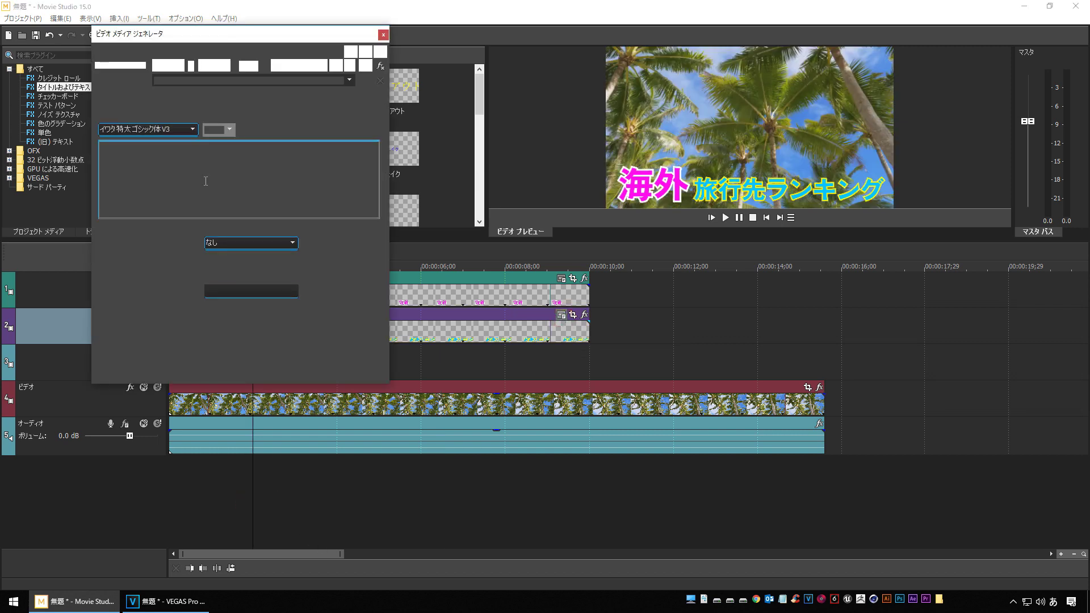
left_click_drag(248, 153, 101, 154)
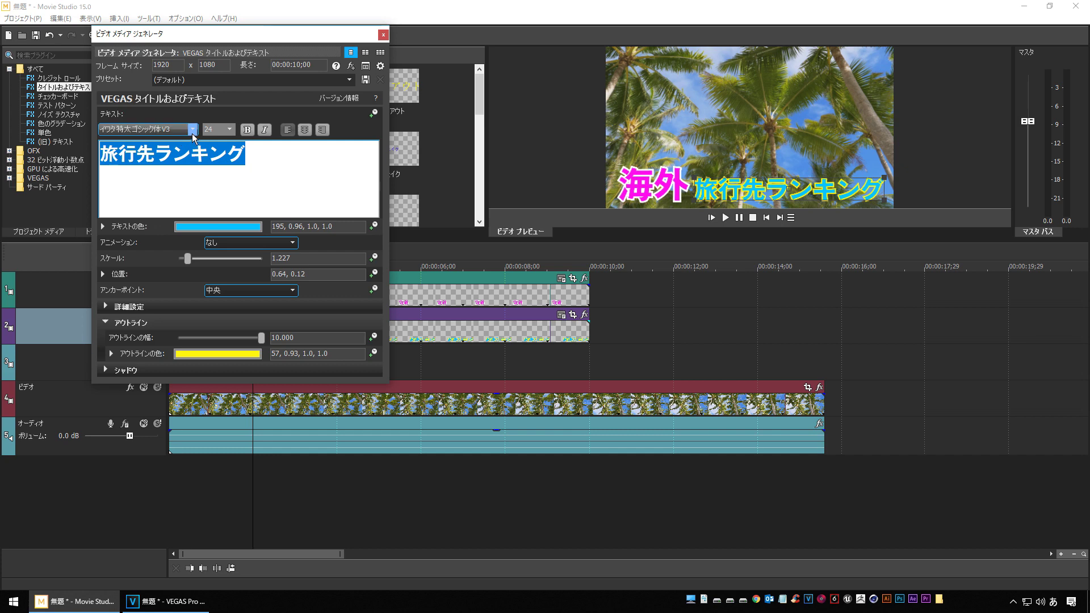
left_click(194, 130)
left_click_drag(196, 356, 188, 234)
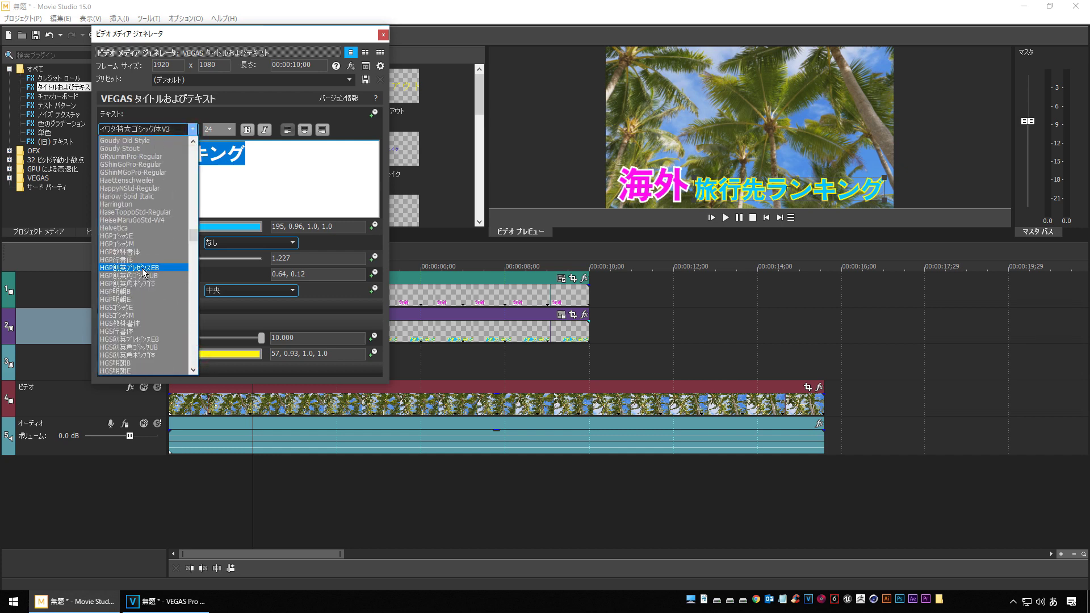
left_click(152, 268)
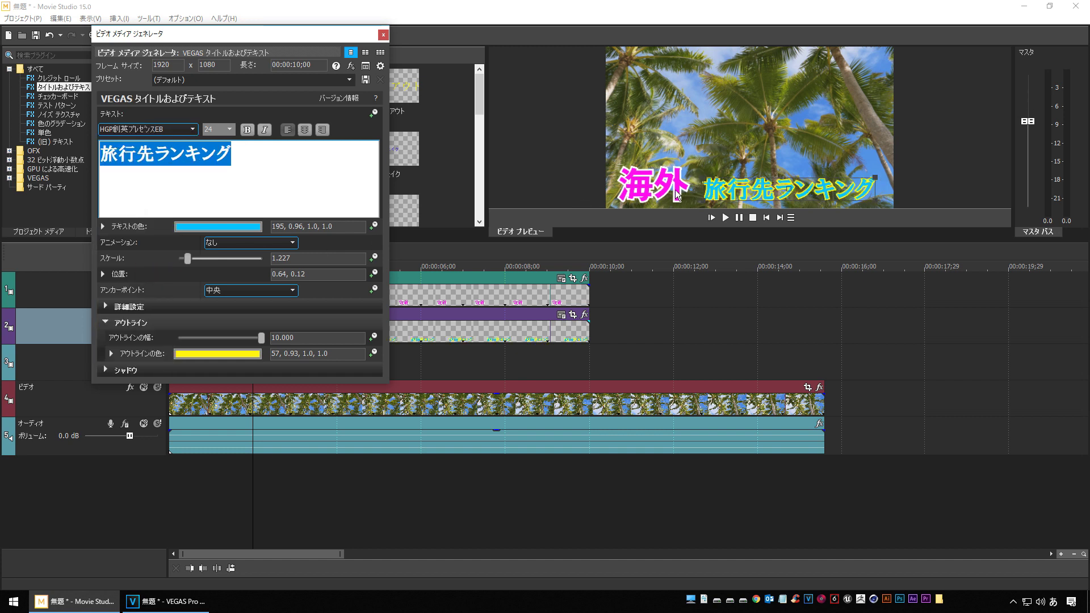
left_click_drag(703, 179, 697, 174)
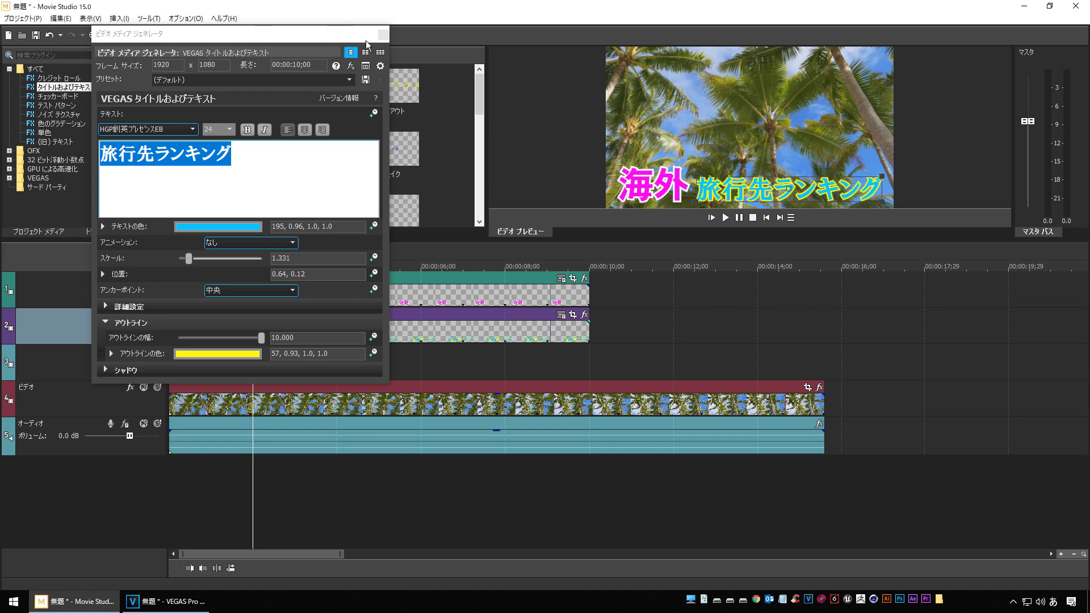
left_click(384, 34)
Play back the timeline from about 00:00:01;25 to check the two-part title
left_click(245, 498)
key("space")
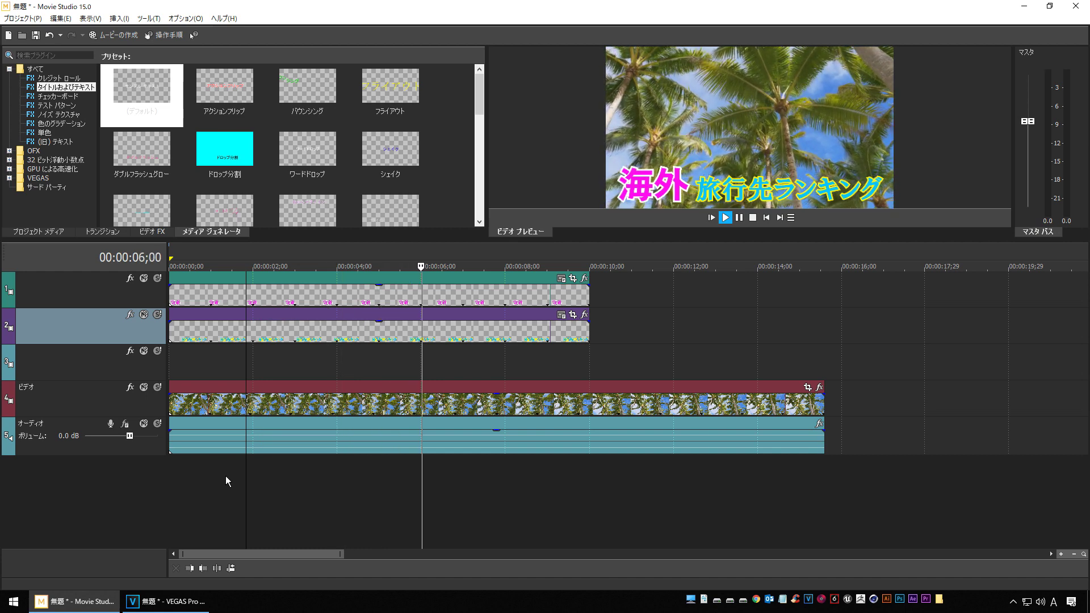
key("space")
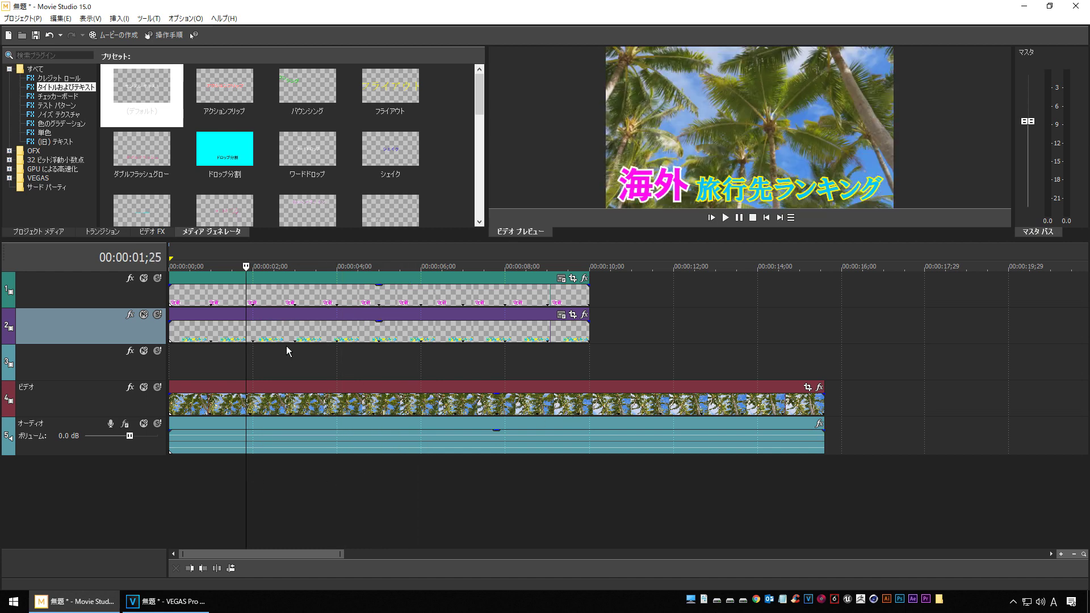
Duplicate the 旅行先ランキング event into the empty space after it on the second track, creating a new copy of the source media
left_click_drag(270, 332, 718, 331)
left_click(638, 248)
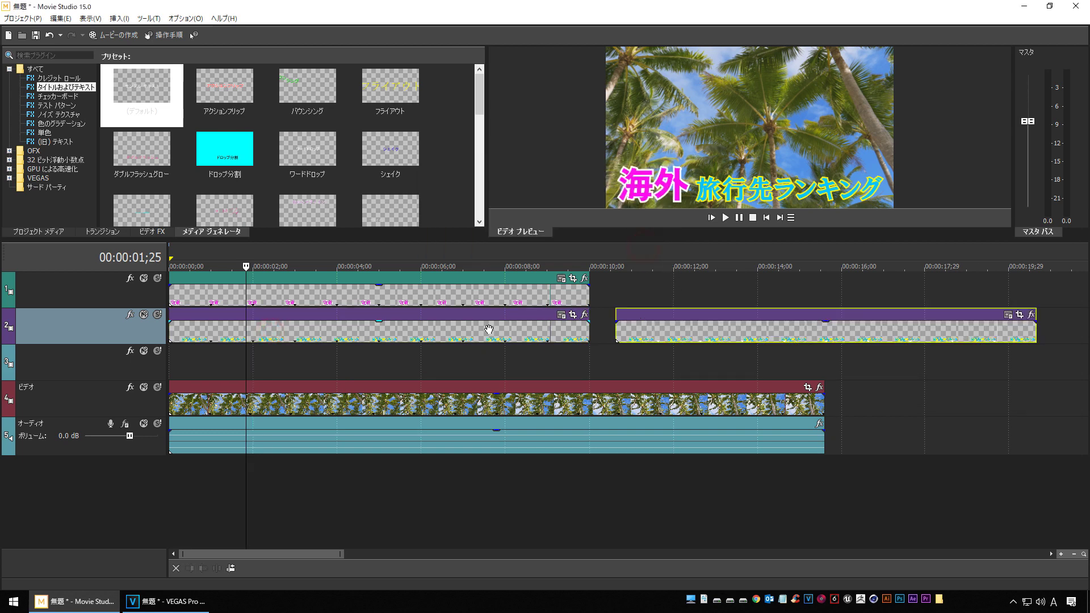
Shorten the original second-track title to 旅行先 and place it beside 海外 at about 0.45, 0.12
left_click(468, 330)
left_click(560, 318)
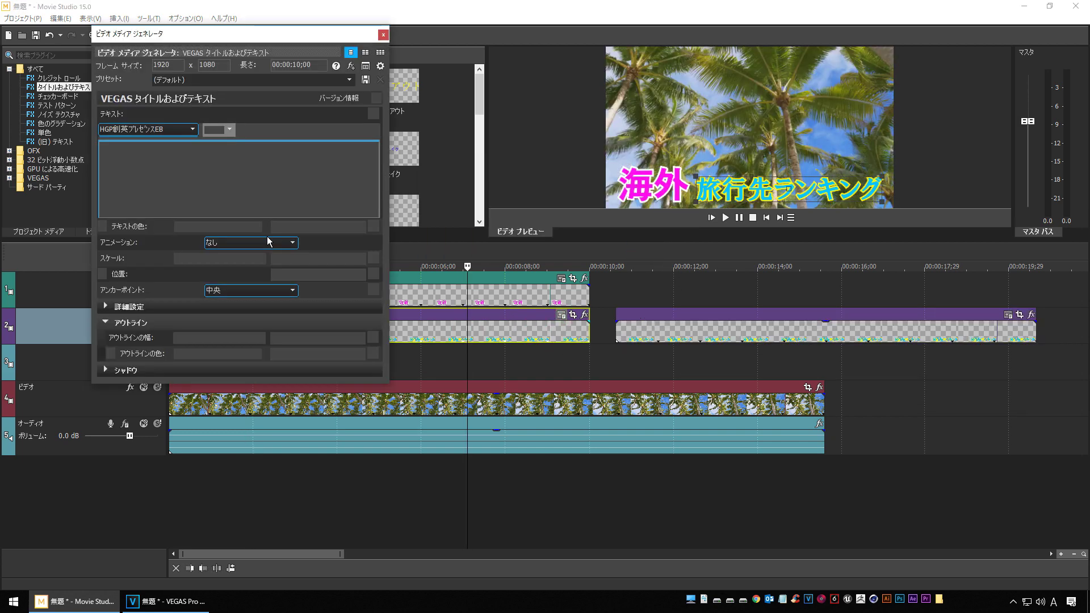
left_click_drag(155, 153, 270, 153)
key("BackSpace")
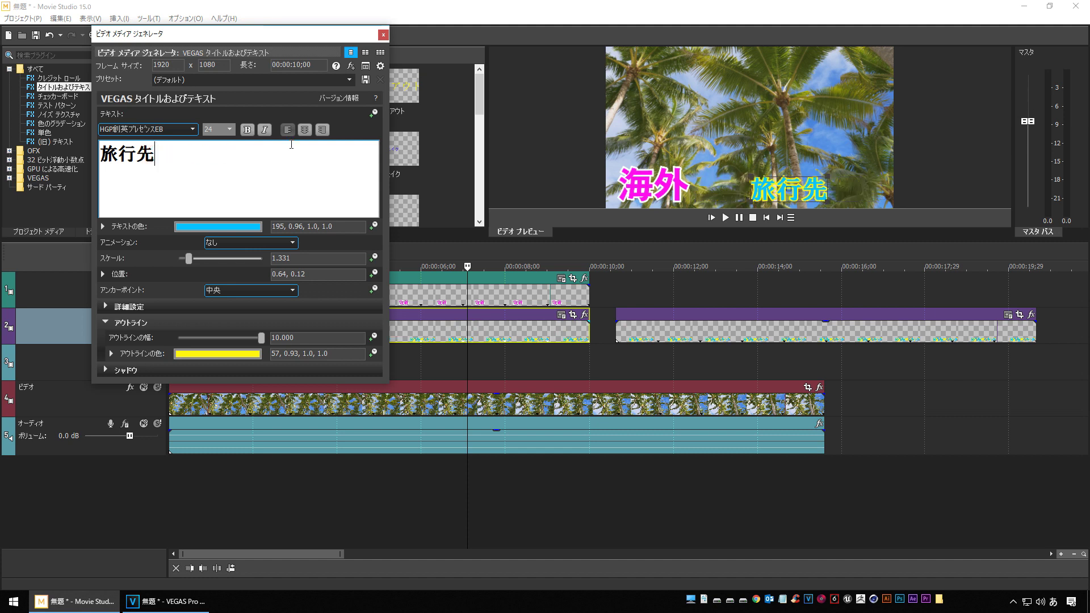
left_click_drag(776, 190, 723, 190)
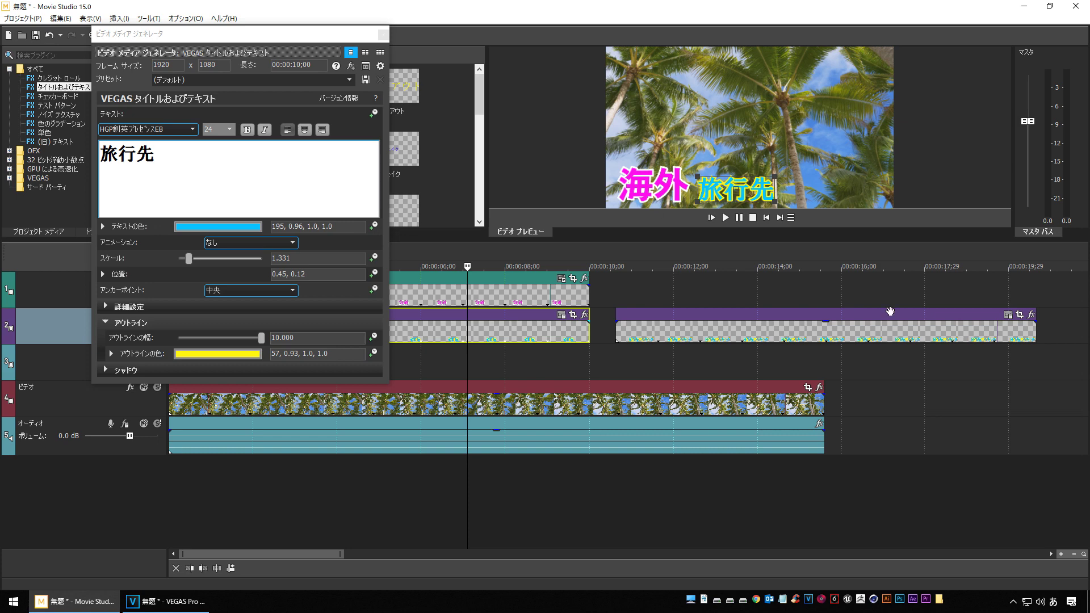
Move the duplicated title to the start of the third track and remove 旅行先 from its text, leaving ランキング
left_click_drag(720, 324, 494, 372)
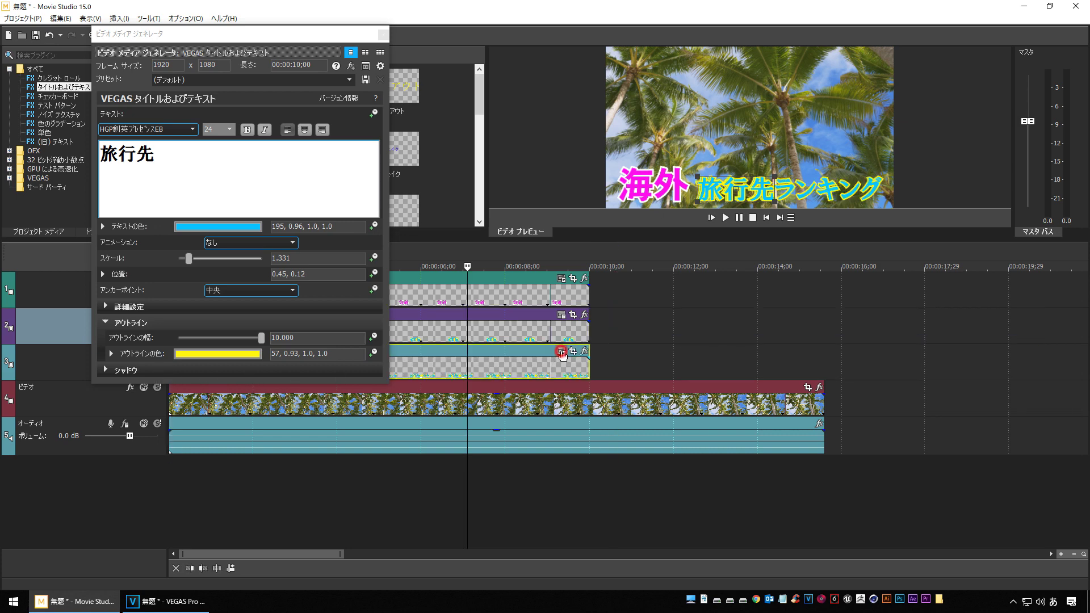
left_click(561, 351)
left_click(161, 153)
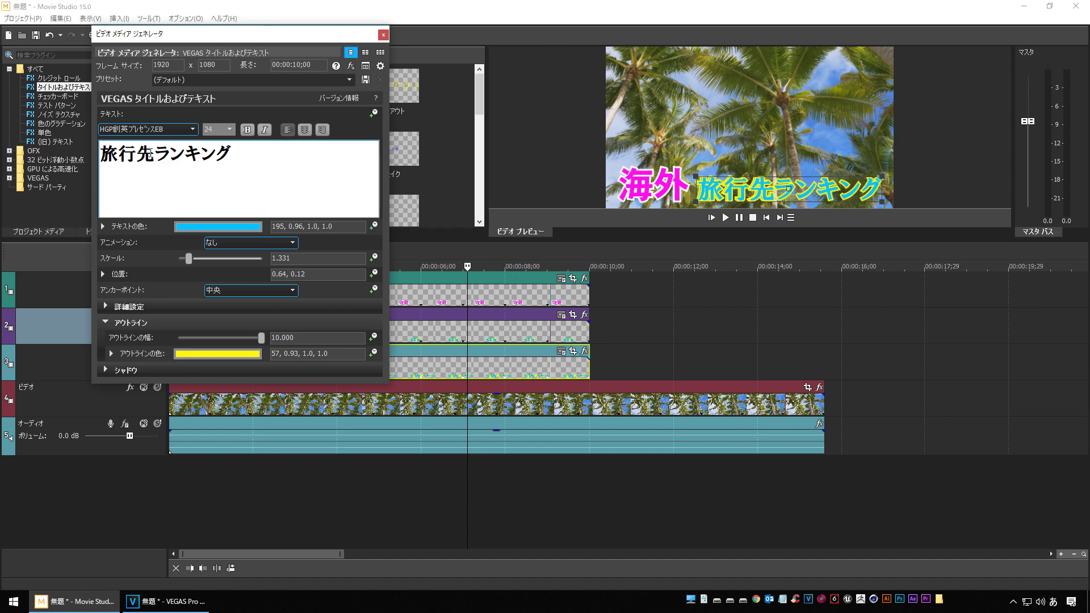
key("Left")
key("Left")
key("Left")
key("Left")
key("Left")
key("shift+Left")
key("shift+Left")
key("shift+Left")
key("BackSpace")
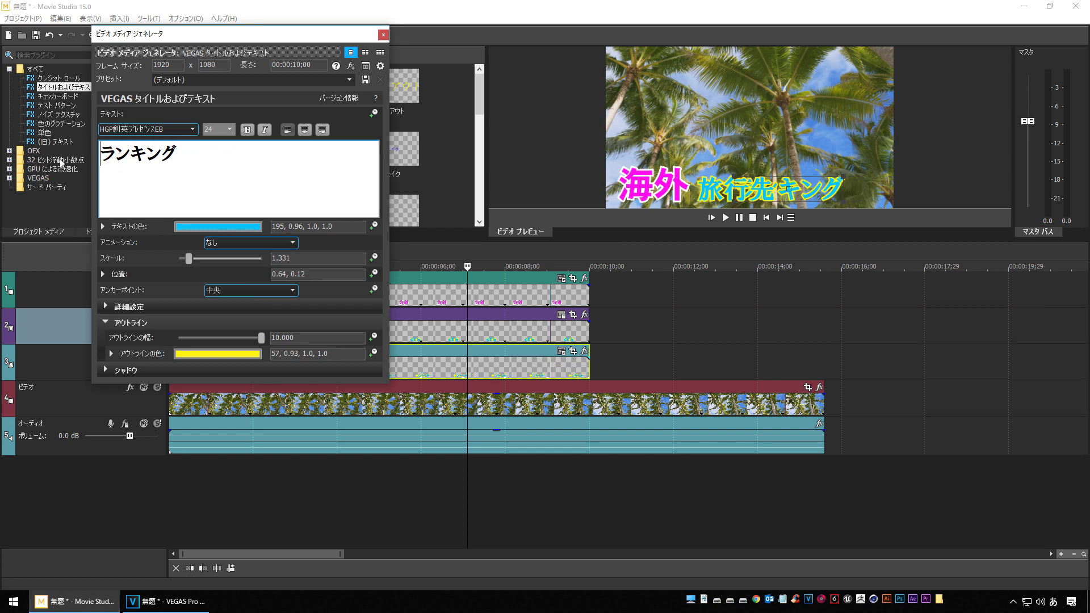
Move the ランキング text above the other words to about 0.65, 0.39 and change its font to HGP創英角ポップ体
left_click_drag(767, 206, 770, 163)
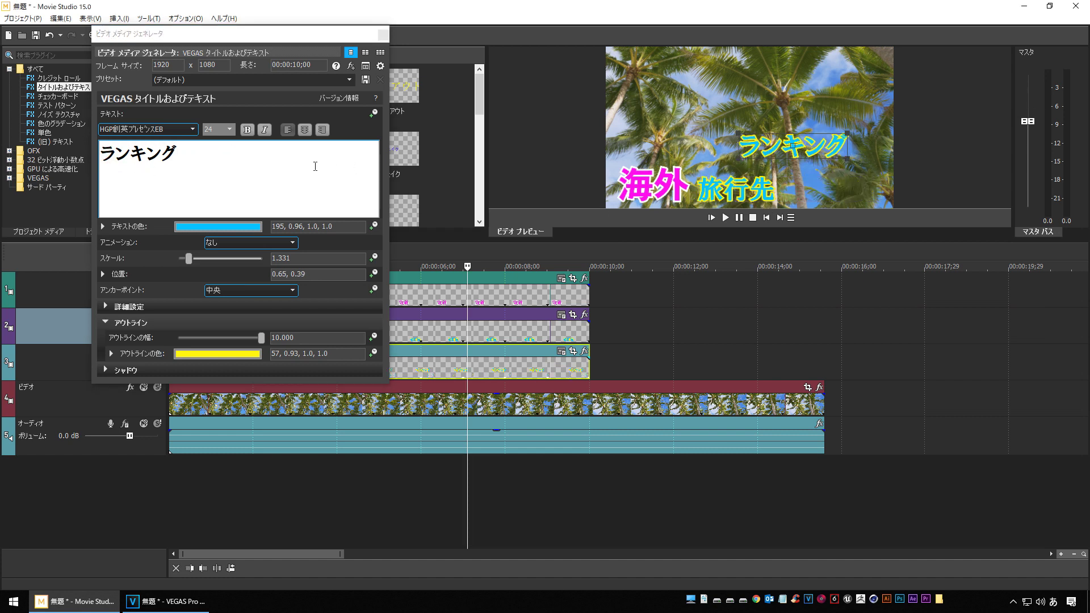
left_click(189, 150)
double_click(189, 150)
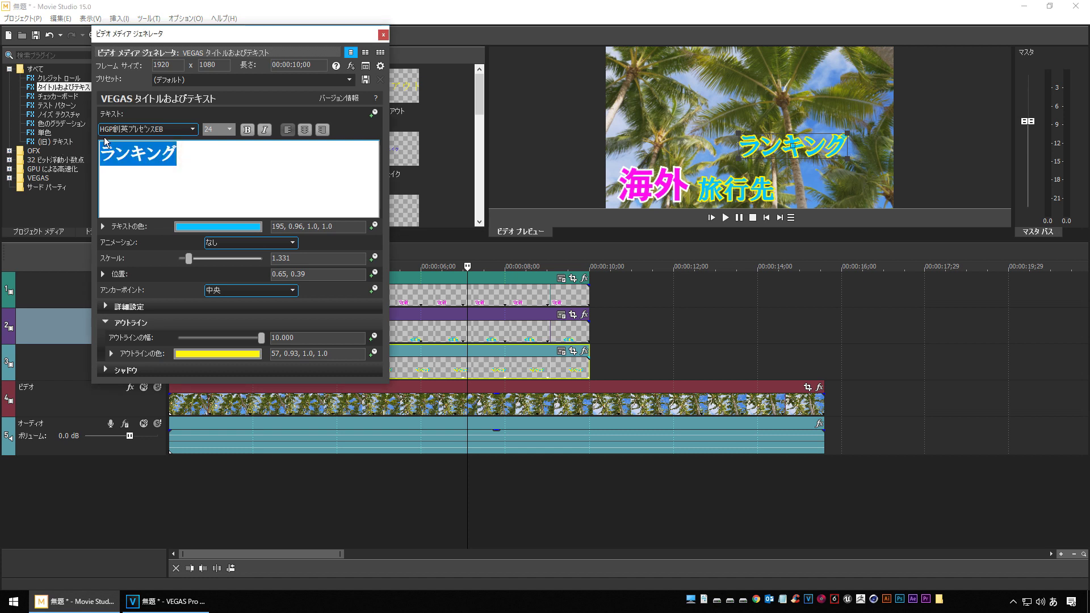
left_click(192, 130)
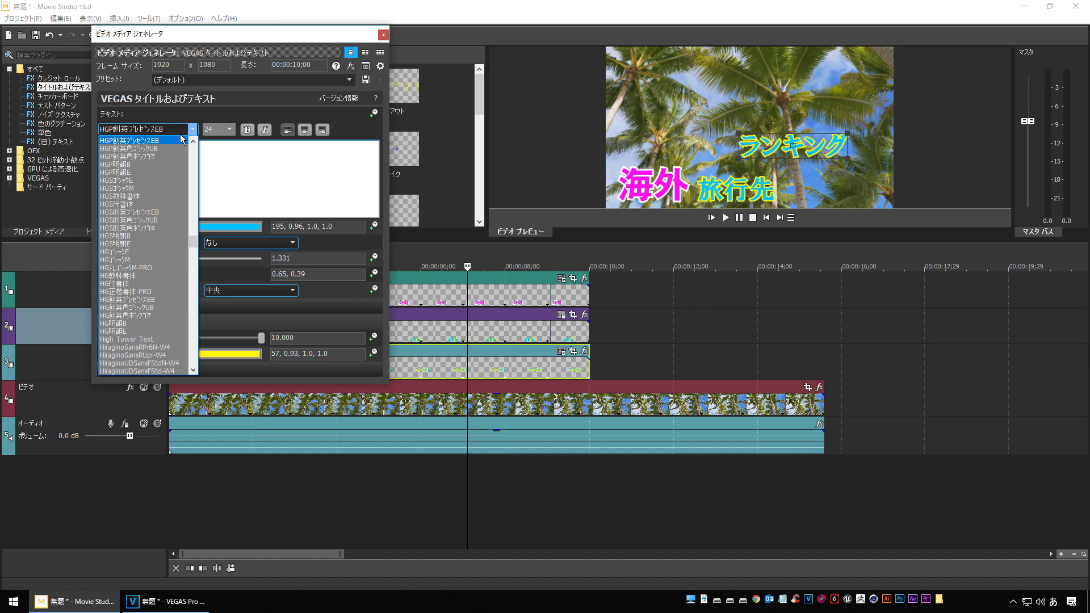
left_click(157, 156)
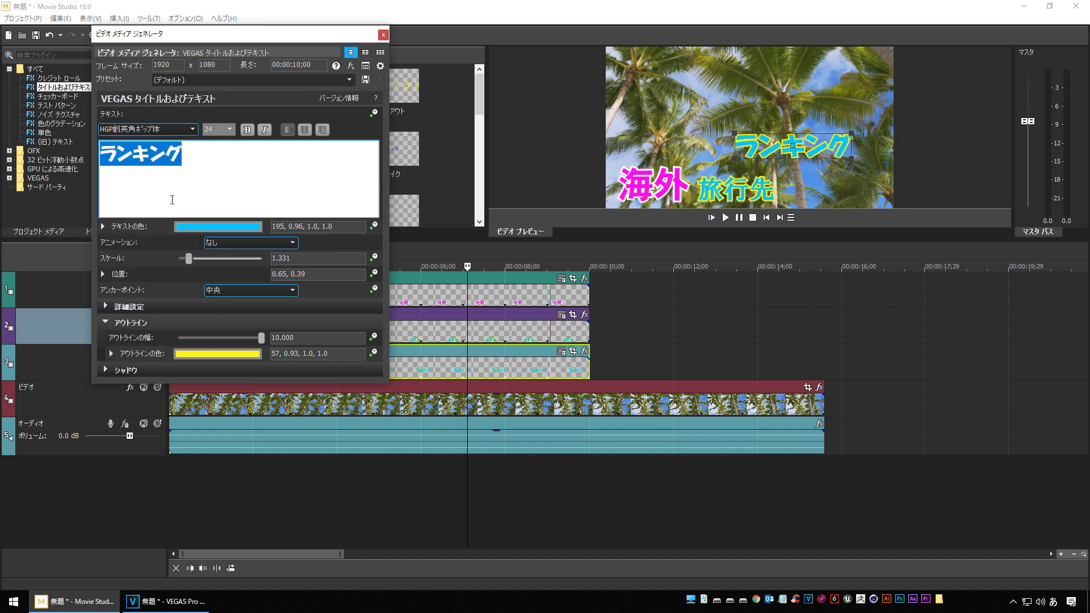
Set the ランキング text color to red (0, 0.97, 1.0, 1.0) and its outline color to white
left_click(188, 226)
left_click_drag(184, 258, 237, 258)
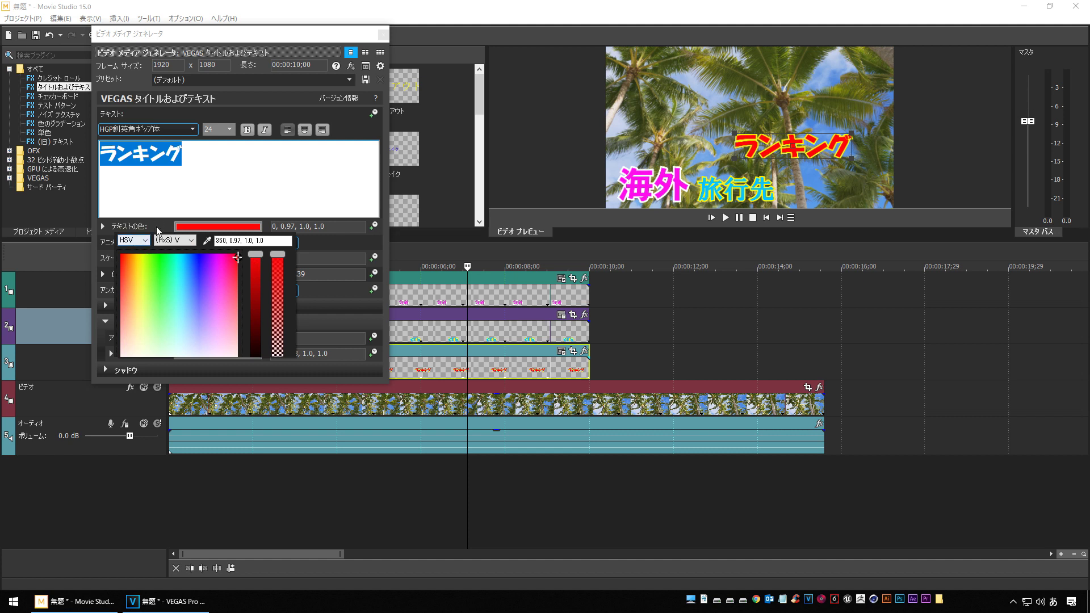
left_click(157, 228)
left_click(208, 353)
left_click_drag(138, 390, 270, 504)
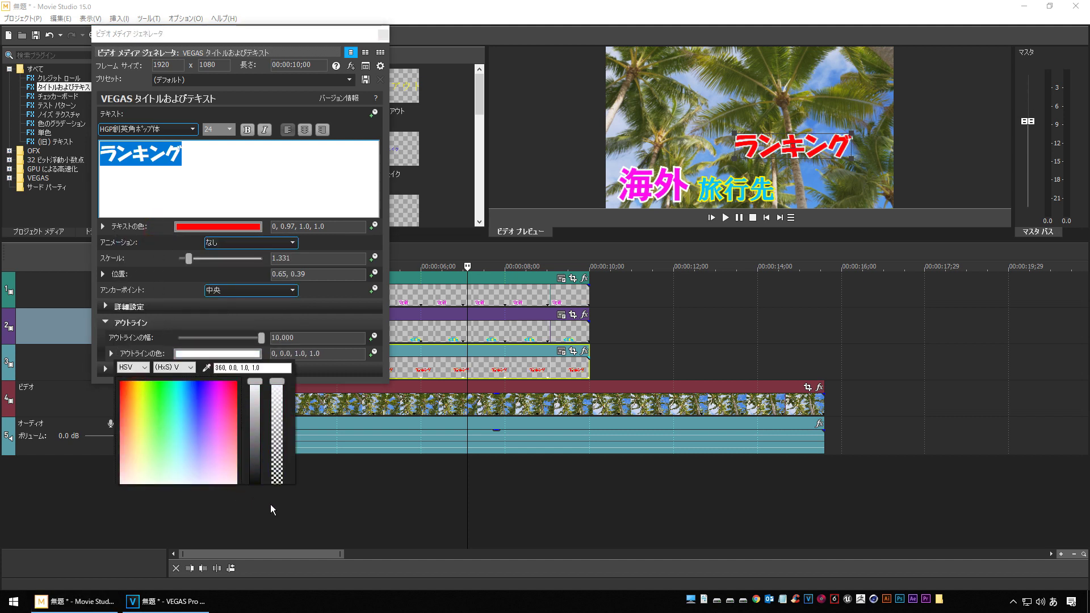
left_click(175, 273)
Place ランキング after 旅行先 at about 0.77, 0.12 and shrink it to a scale of about 1.159
left_click_drag(754, 151, 822, 191)
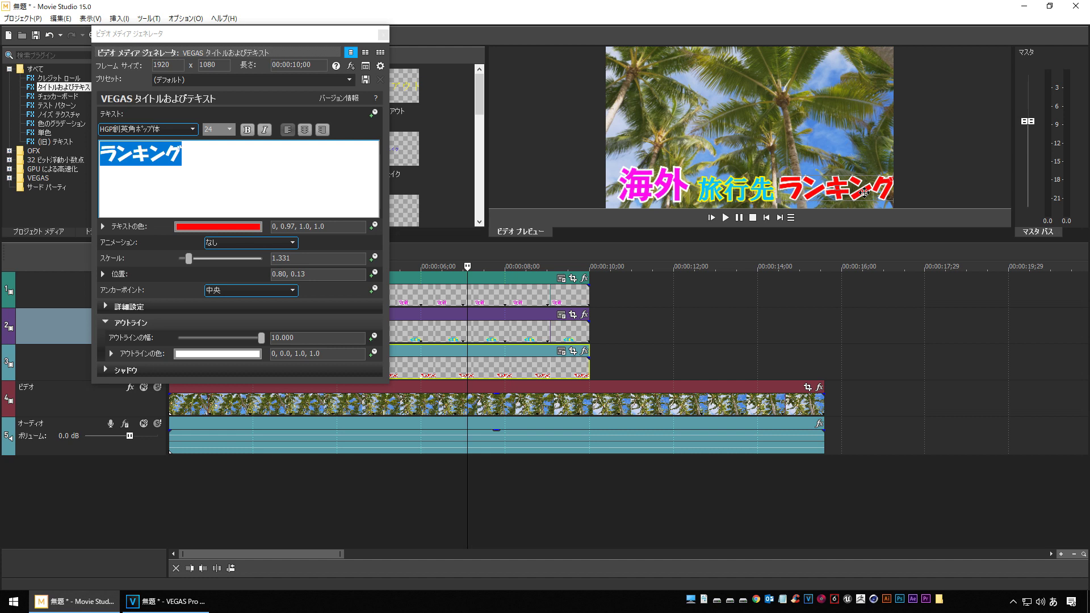
left_click_drag(777, 173, 793, 190)
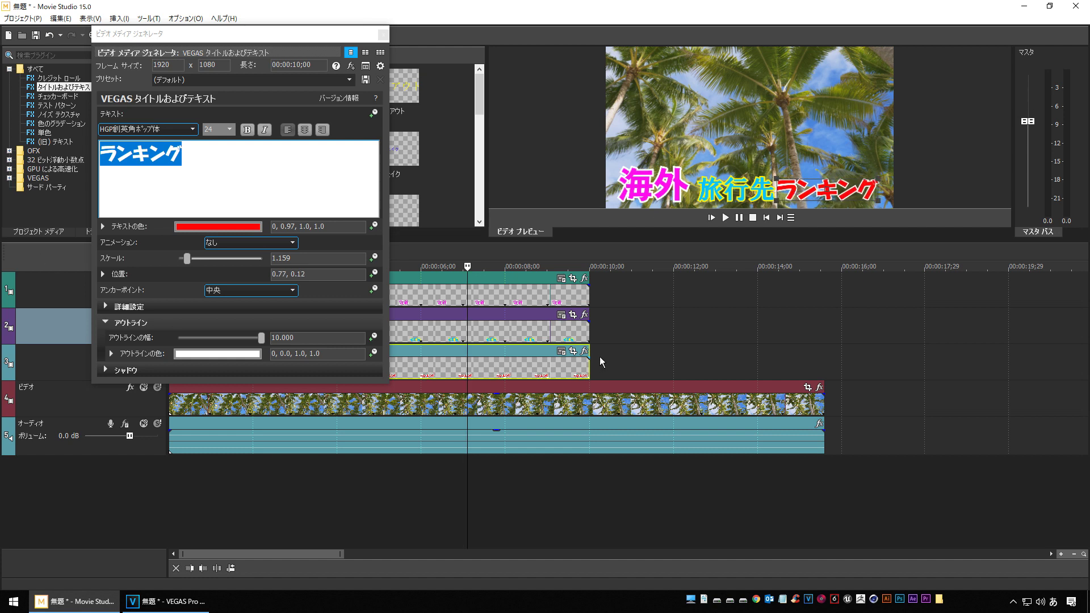
Nudge the 海外 text to about 0.18, 0.15 and put the playhead at 00:00:01;12
left_click(561, 315)
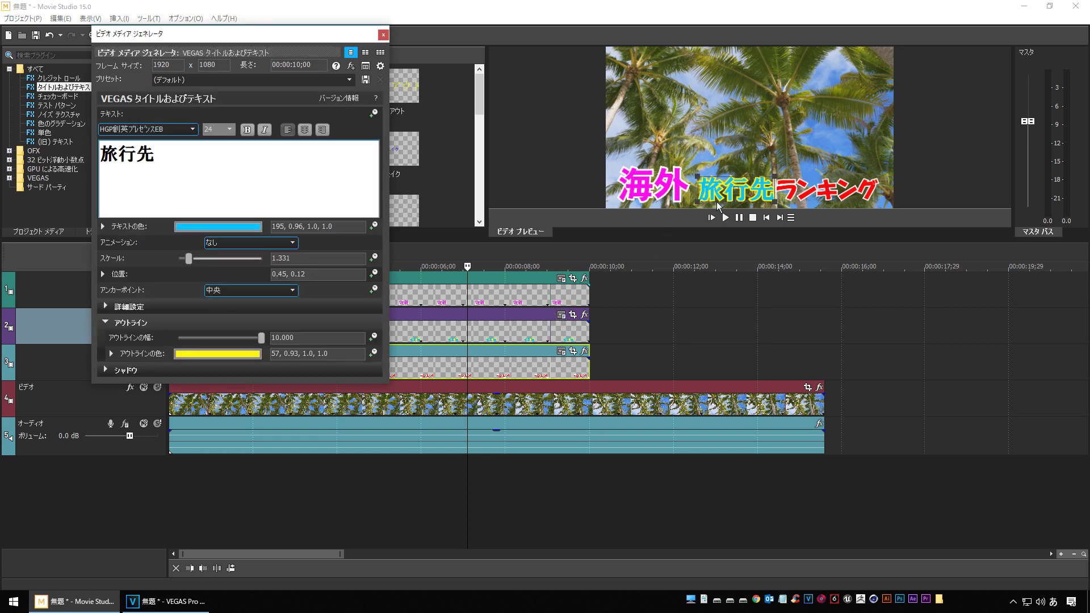
left_click(562, 281)
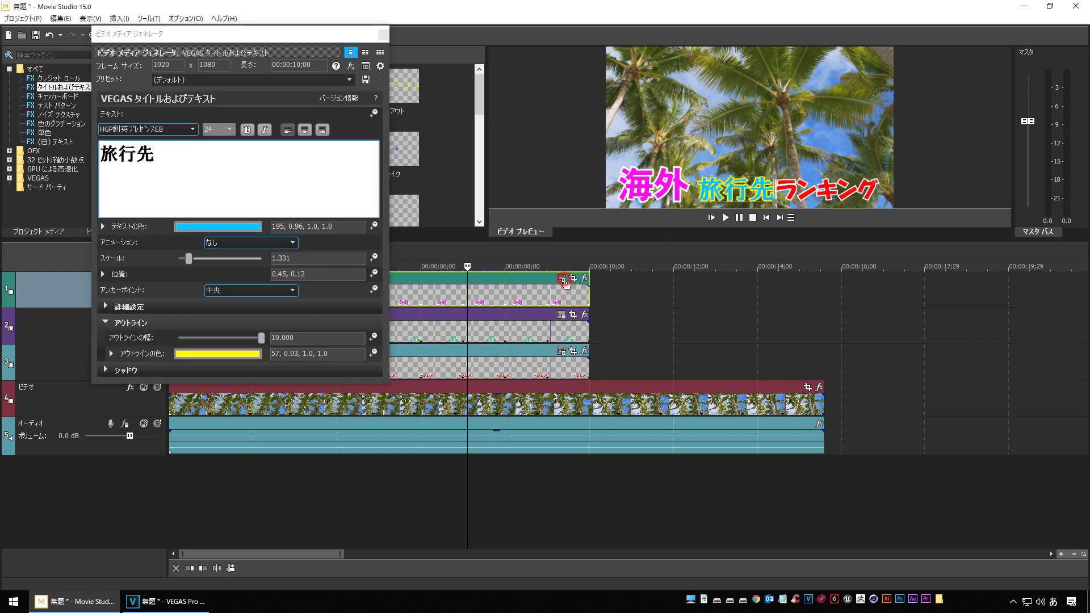
left_click(562, 281)
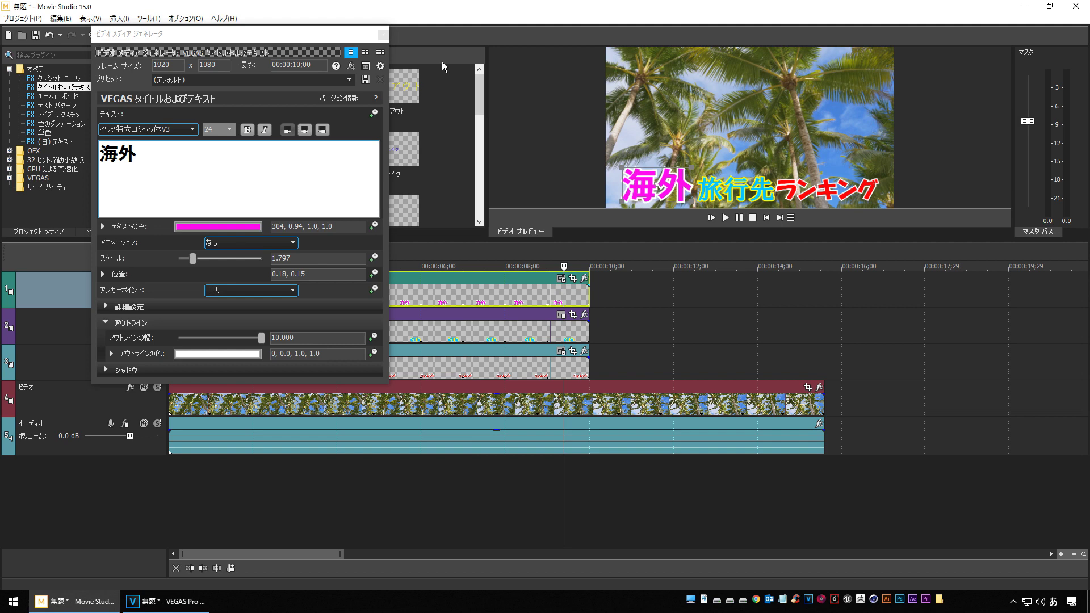
left_click(381, 35)
left_click(228, 544)
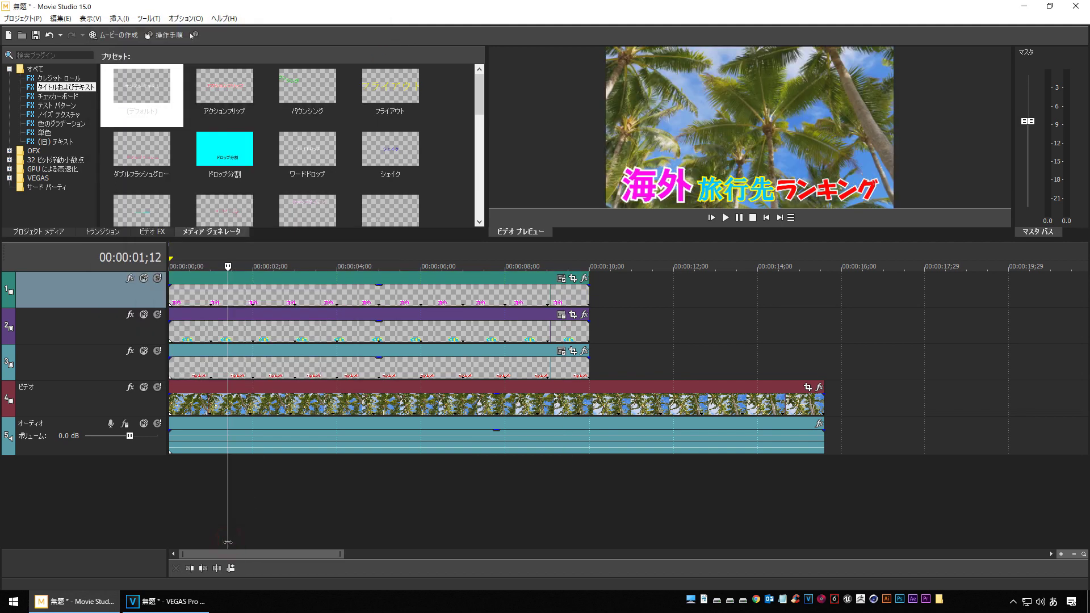
Place the playhead at 00:00:01;17, switch to VEGAS Pro and show the ProType Titler presets in the media generators
left_click(235, 536)
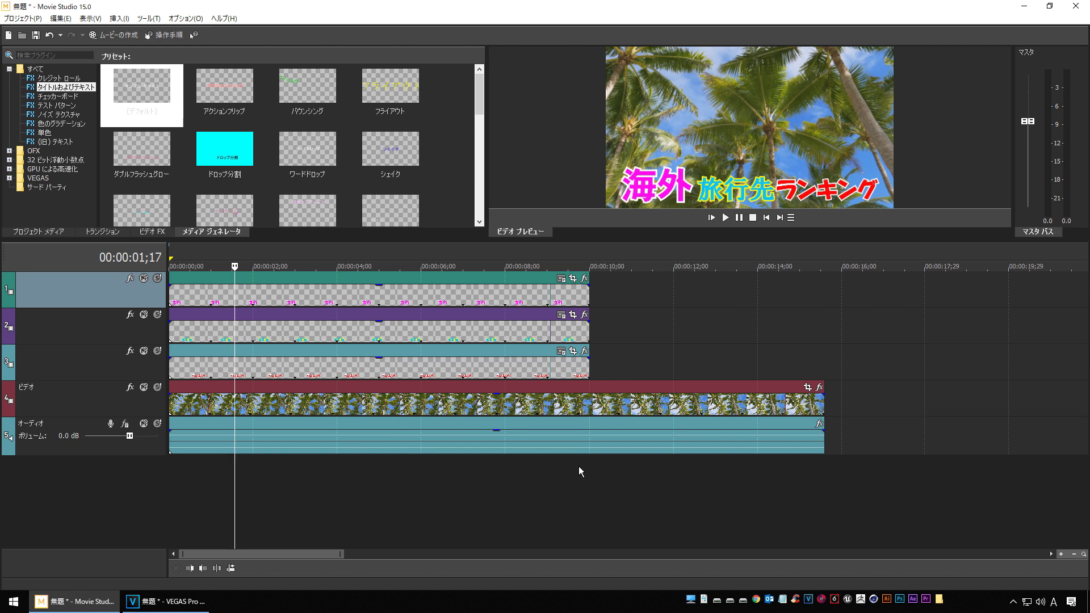
left_click(165, 601)
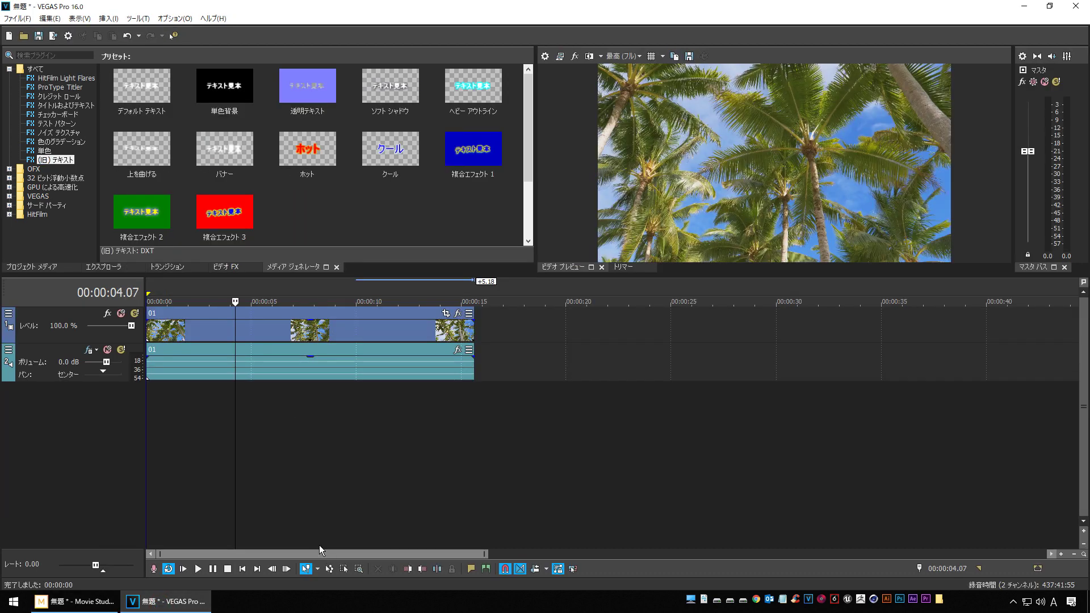
left_click(62, 161)
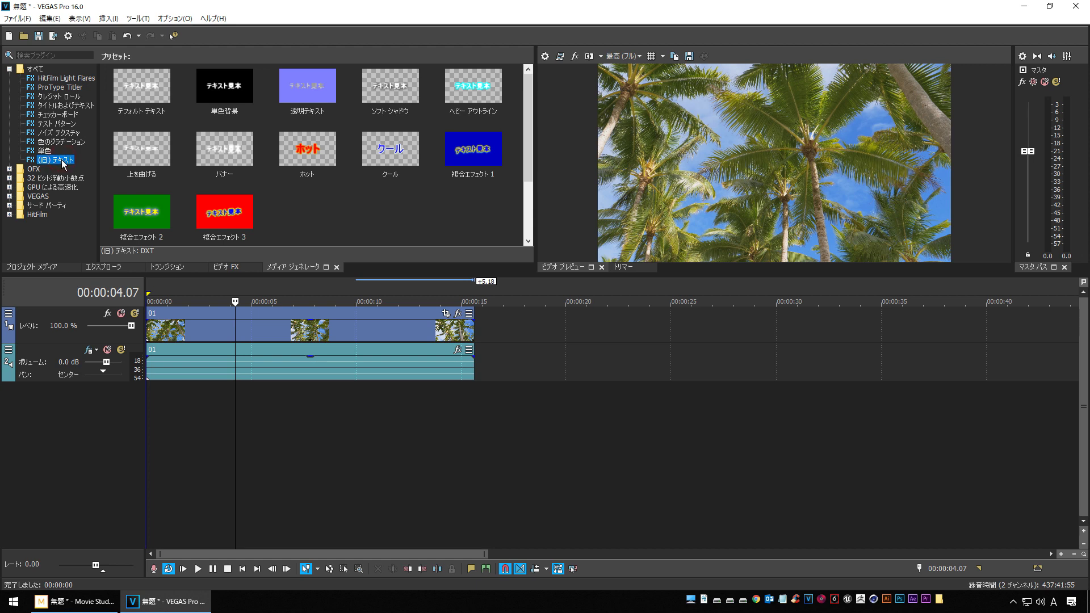
left_click(79, 106)
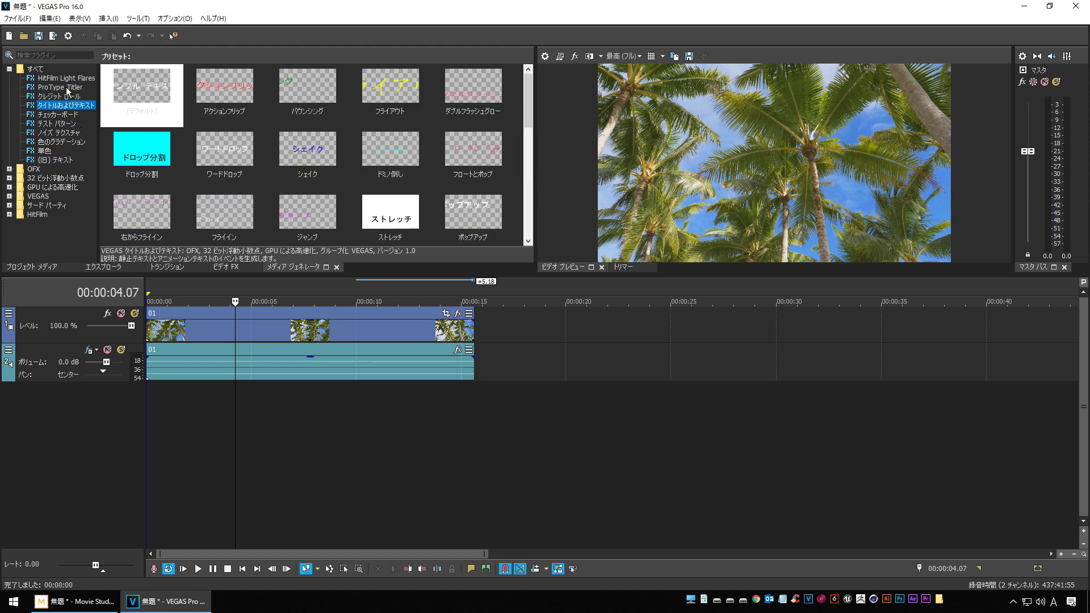
left_click(77, 88)
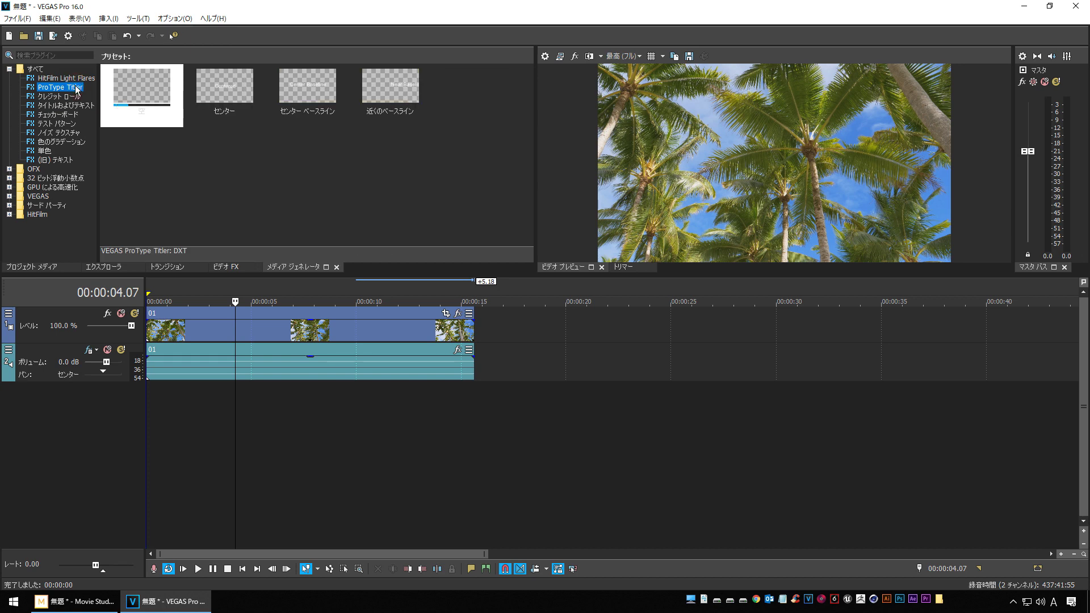
Add the empty ProType Titler preset on a new track above the palm video and put the playhead at 00:00:06.00
left_click_drag(142, 94, 125, 421)
left_click_drag(218, 60, 579, 244)
left_click_drag(42, 400, 40, 312)
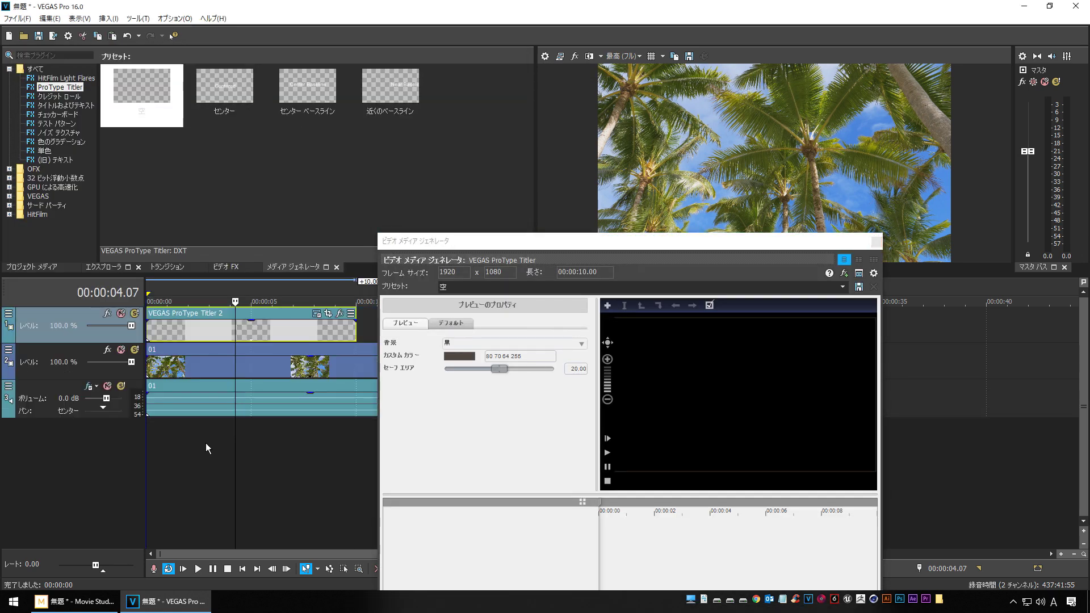
left_click(272, 454)
left_click_drag(523, 245, 161, 66)
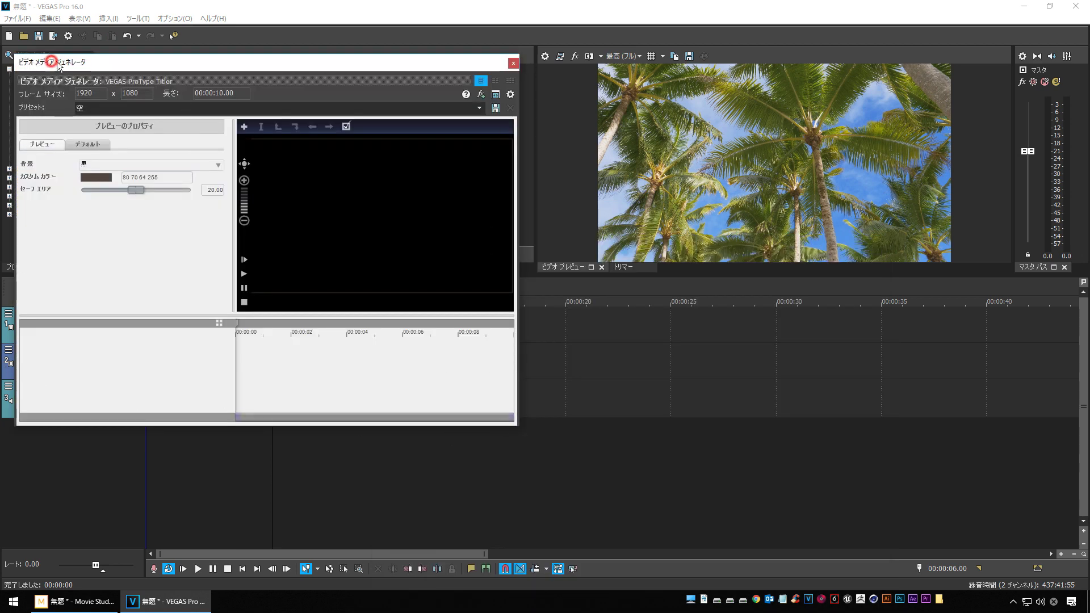
left_click_drag(53, 62, 56, 60)
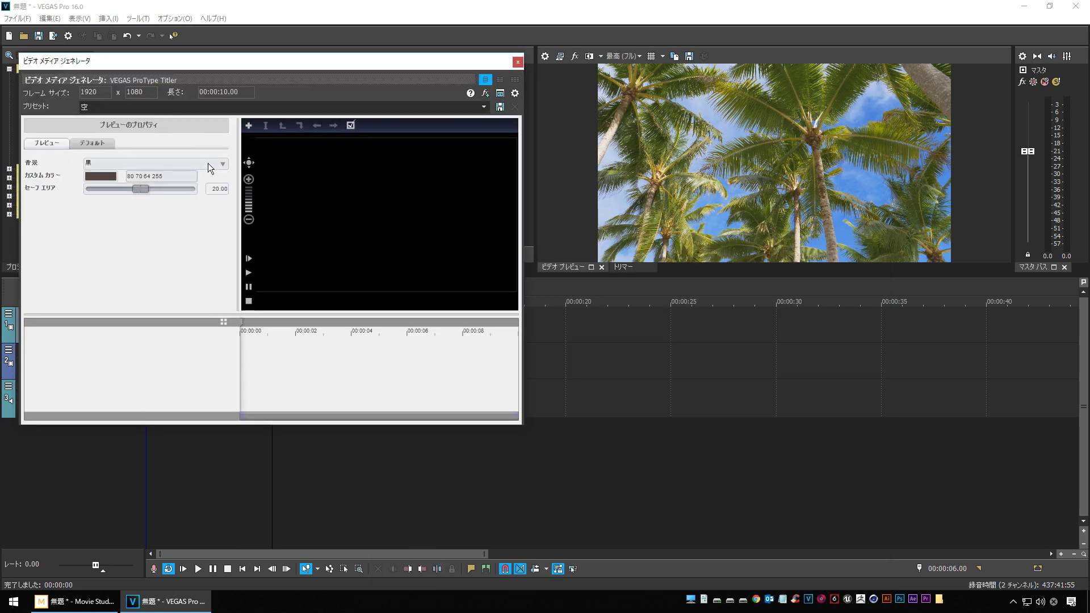
Add a text block to the ProType title reading 海外旅行先ランキング
left_click(248, 125)
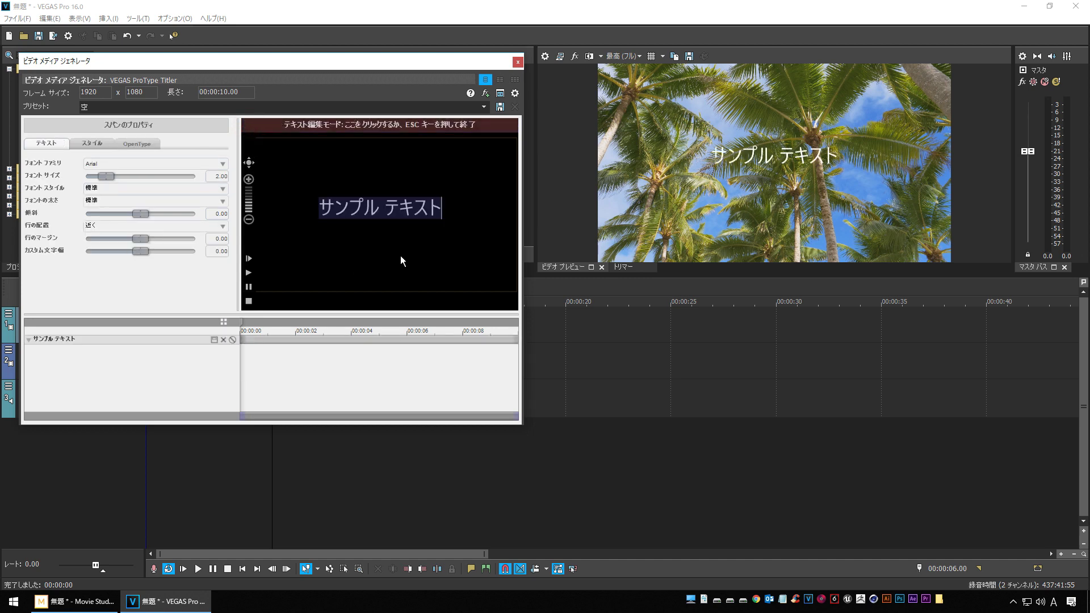
type("kaigai")
key("space")
key("Return")
type("ryokousaki")
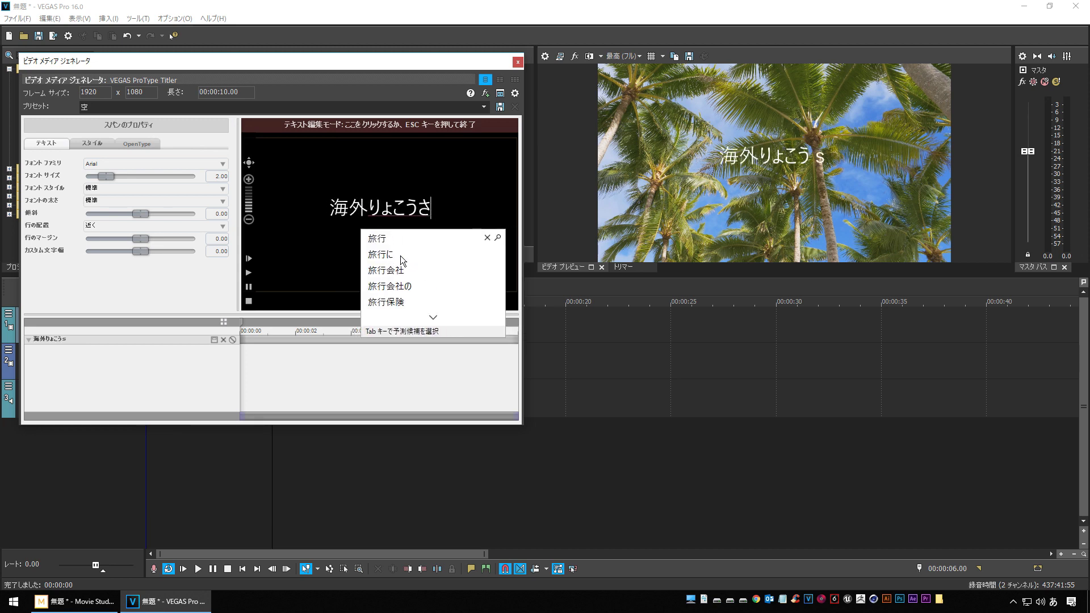
key("space")
key("Return")
type("rankingu")
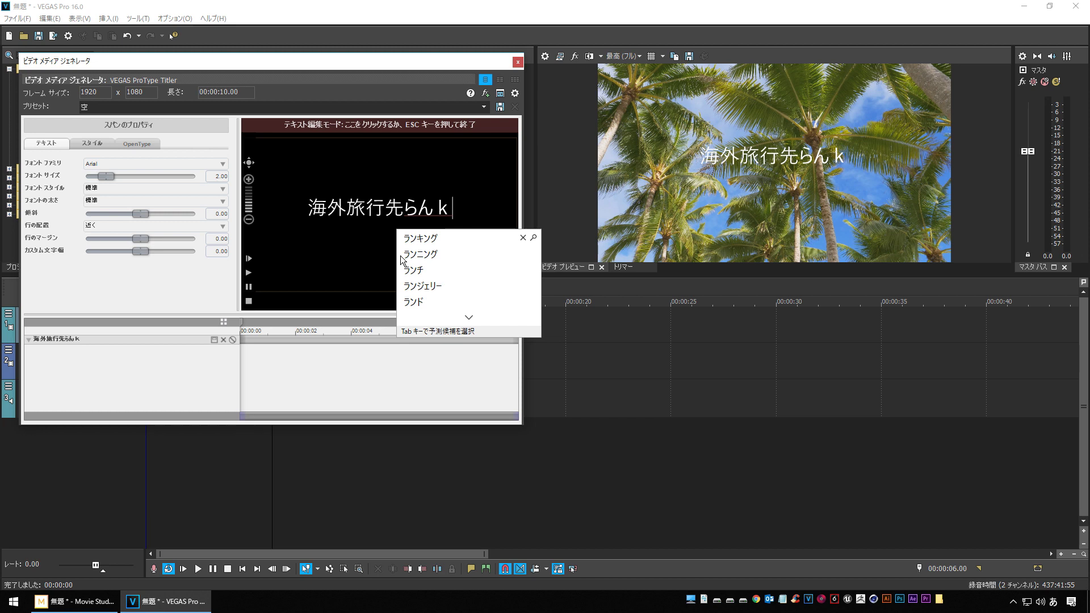
key("space")
key("Return")
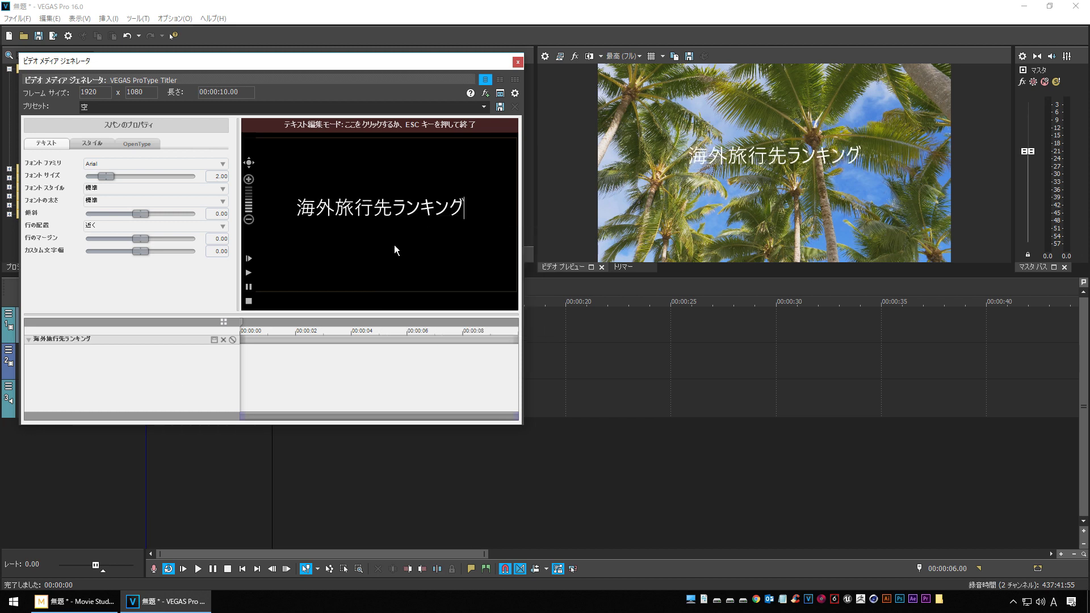
Change the font of the whole 海外旅行先ランキング text to イワタ特太ゴシック体V3
left_click_drag(462, 208, 279, 213)
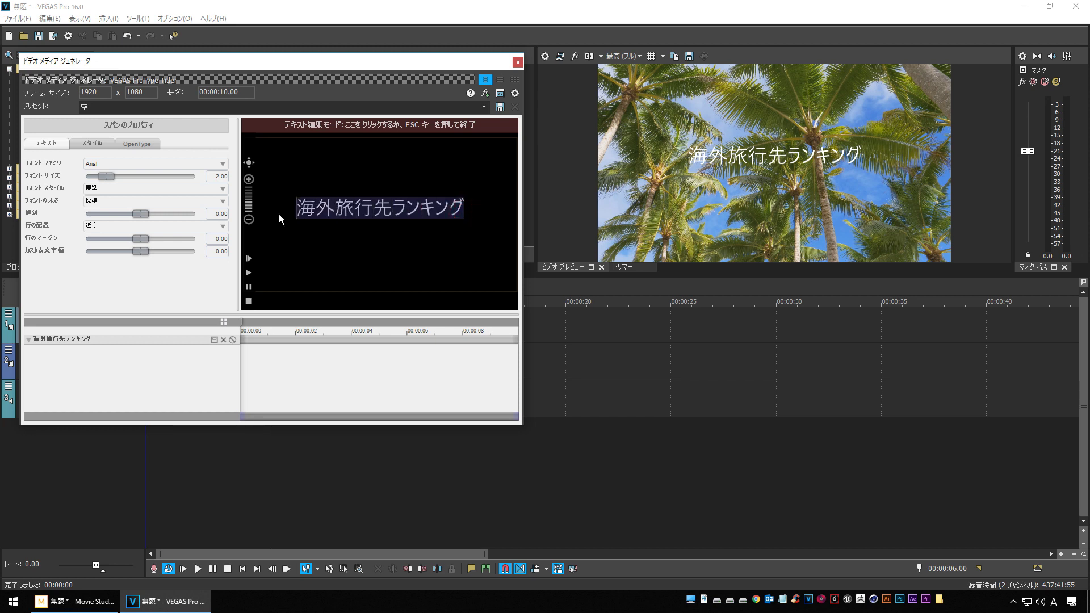
left_click(213, 165)
left_click(188, 166)
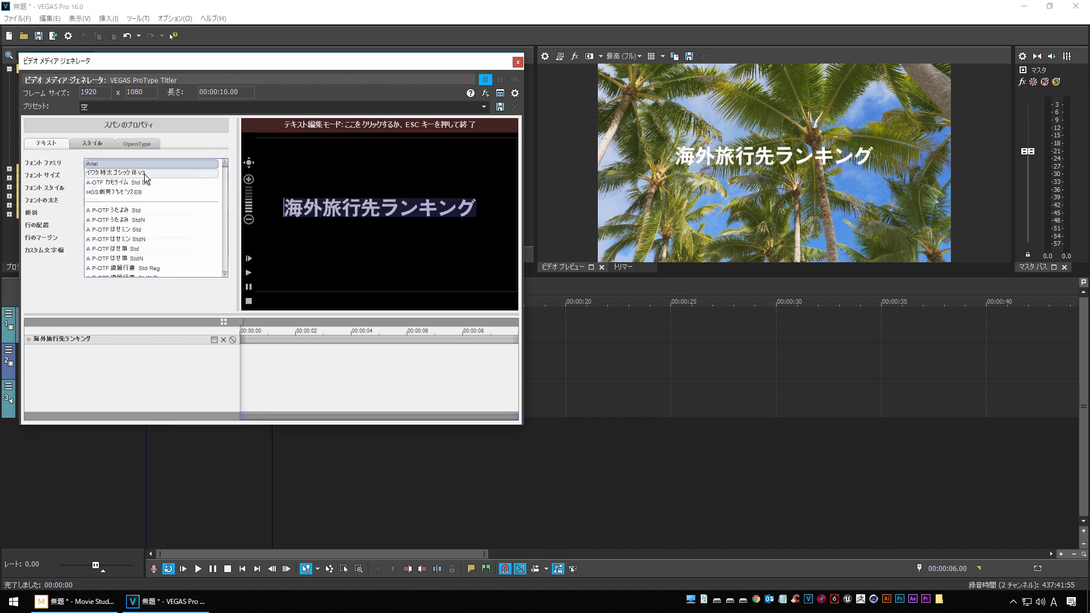
left_click(145, 174)
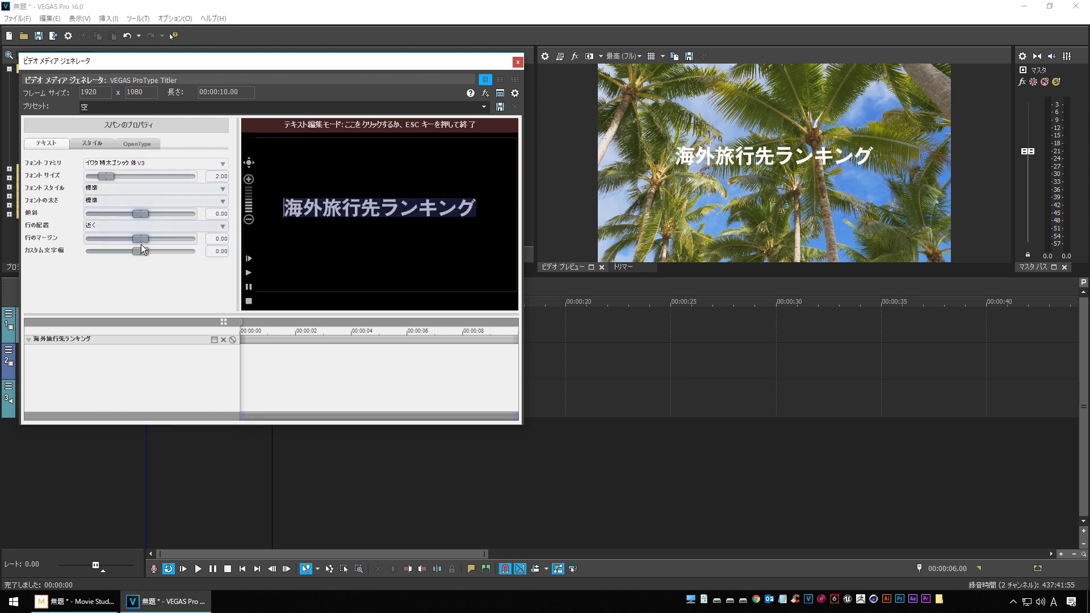
Set the fill color of the whole title text to cyan (0, 255, 255, 255)
left_click(98, 143)
left_click(118, 175)
left_click_drag(297, 215, 211, 215)
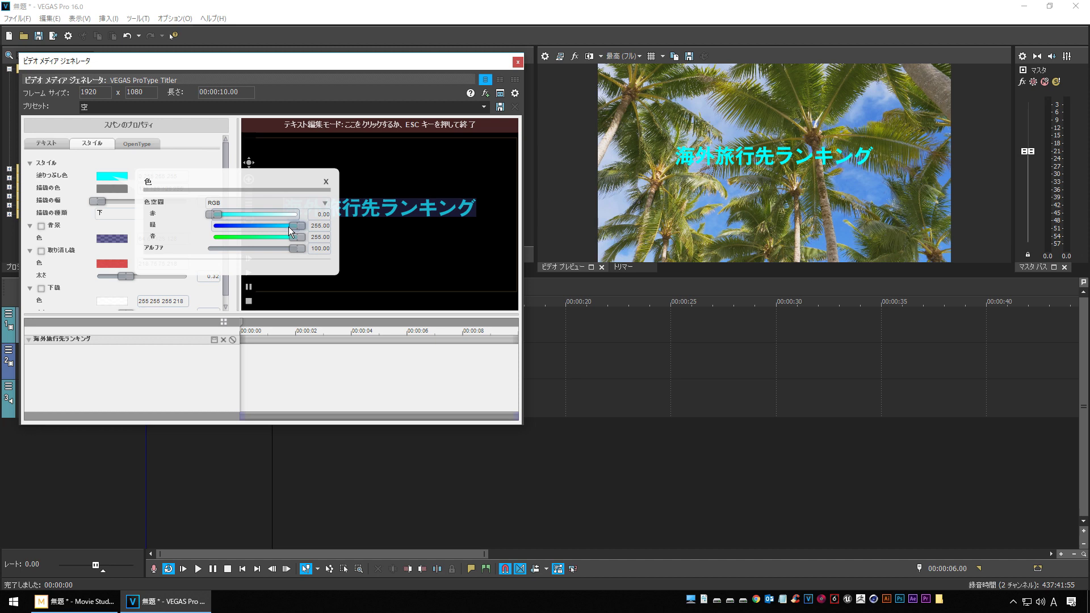
left_click(73, 178)
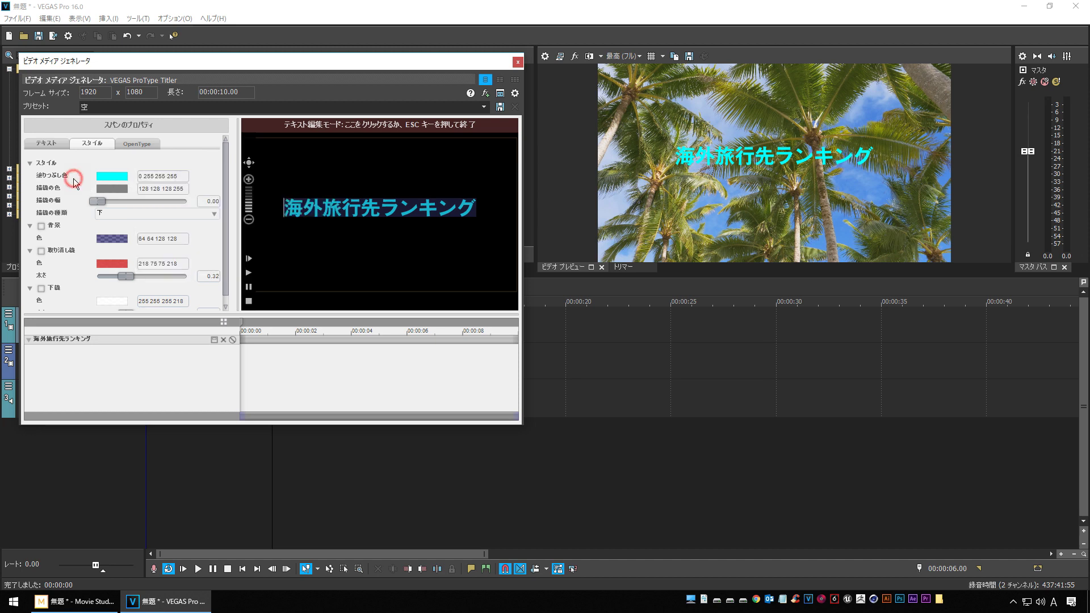
Give the title text a yellow outline (255, 255, 0, 255) with a width of 10.00
left_click(106, 188)
left_click_drag(258, 228, 162, 250)
left_click(107, 163)
left_click_drag(97, 201, 240, 202)
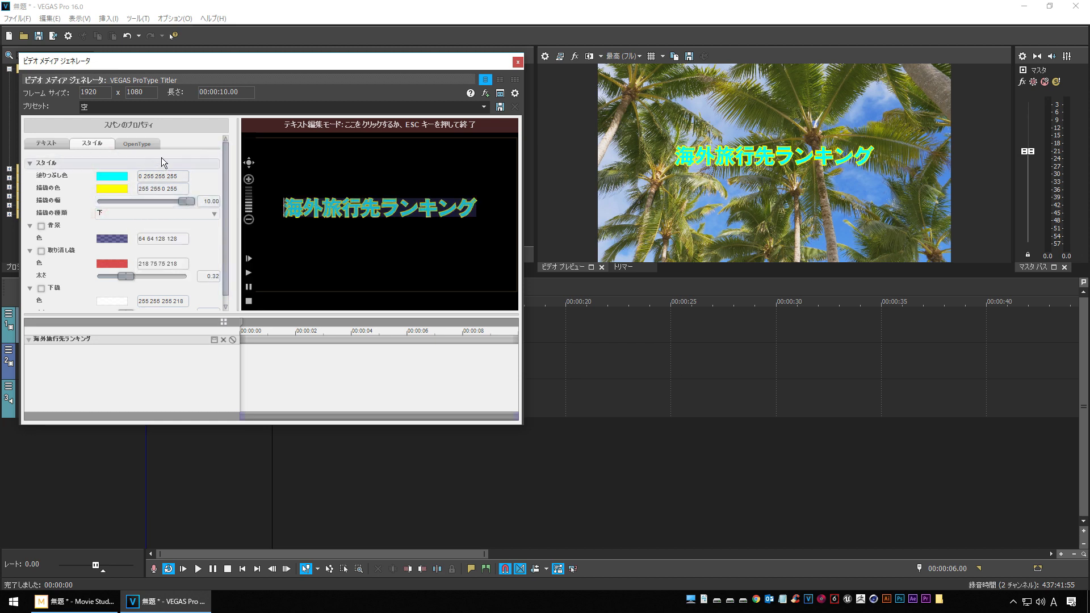
Shift the title's fill color to a deeper sky blue (0, 194, 255, 255)
left_click(113, 176)
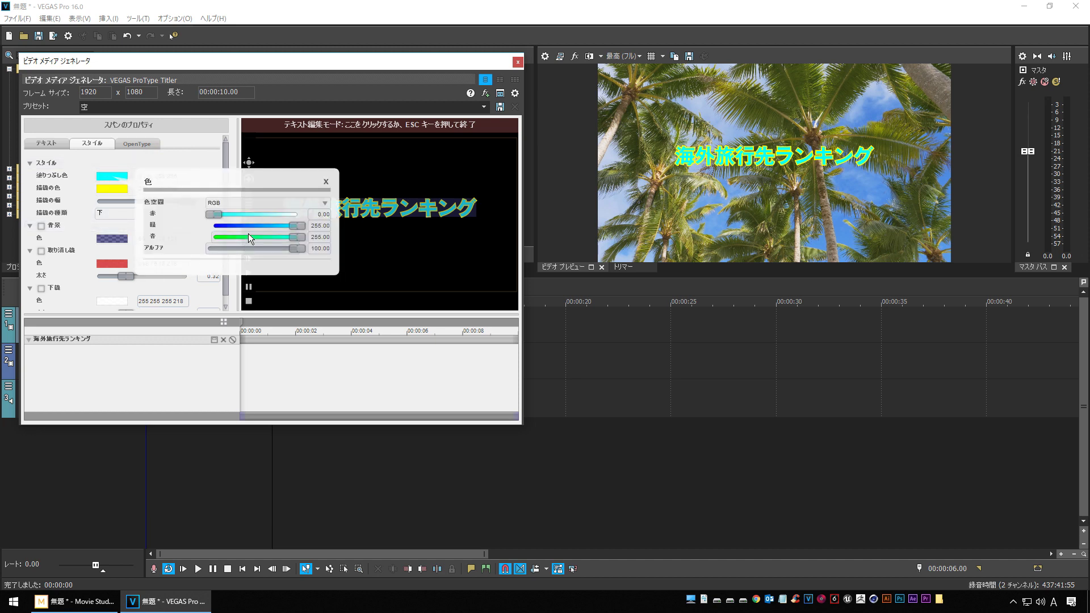
left_click_drag(297, 226, 277, 227)
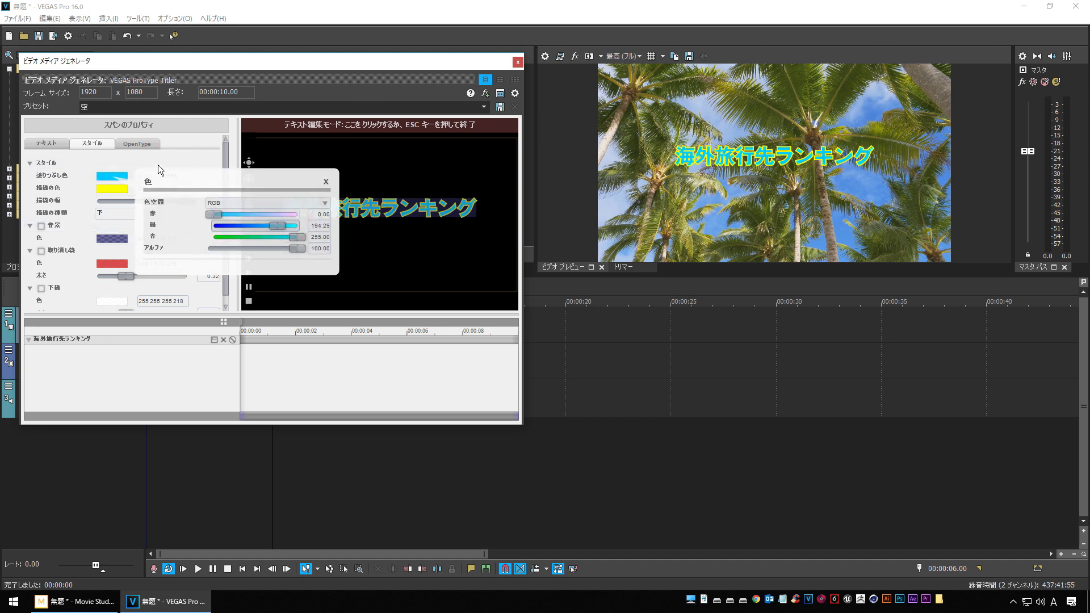
left_click(170, 188)
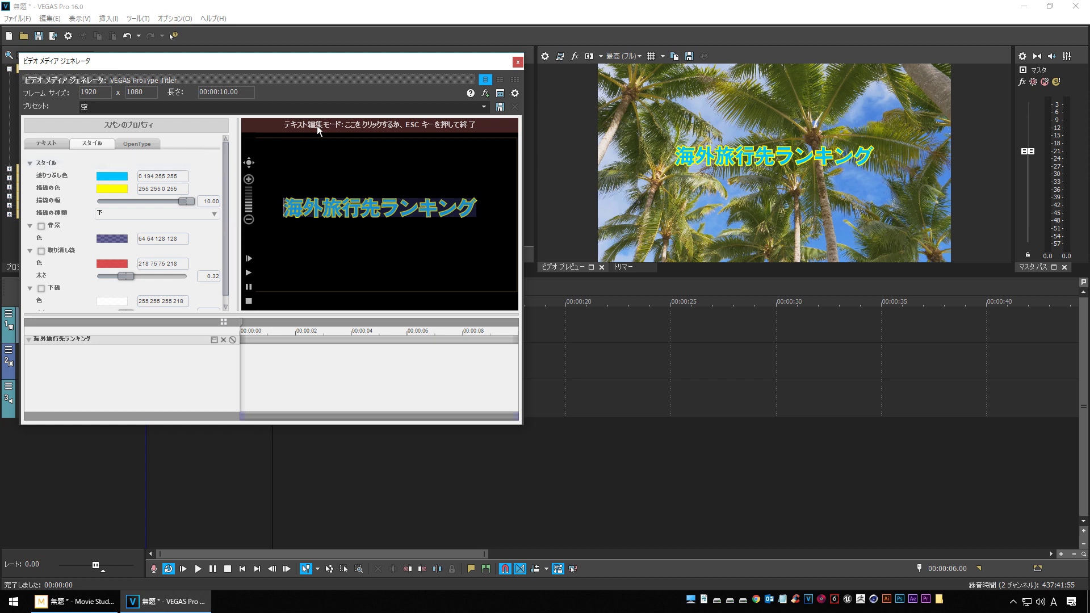
Leave text editing, move the title to the lower part of the frame and enlarge it to a scale of about 1.53
left_click(400, 126)
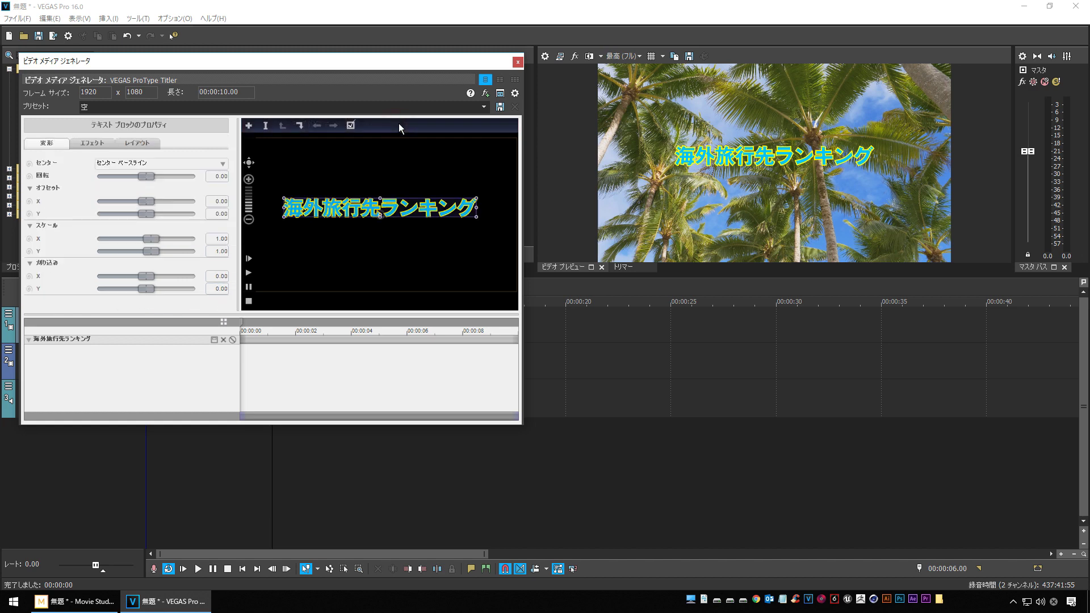
left_click_drag(362, 224, 356, 267)
left_click(249, 220)
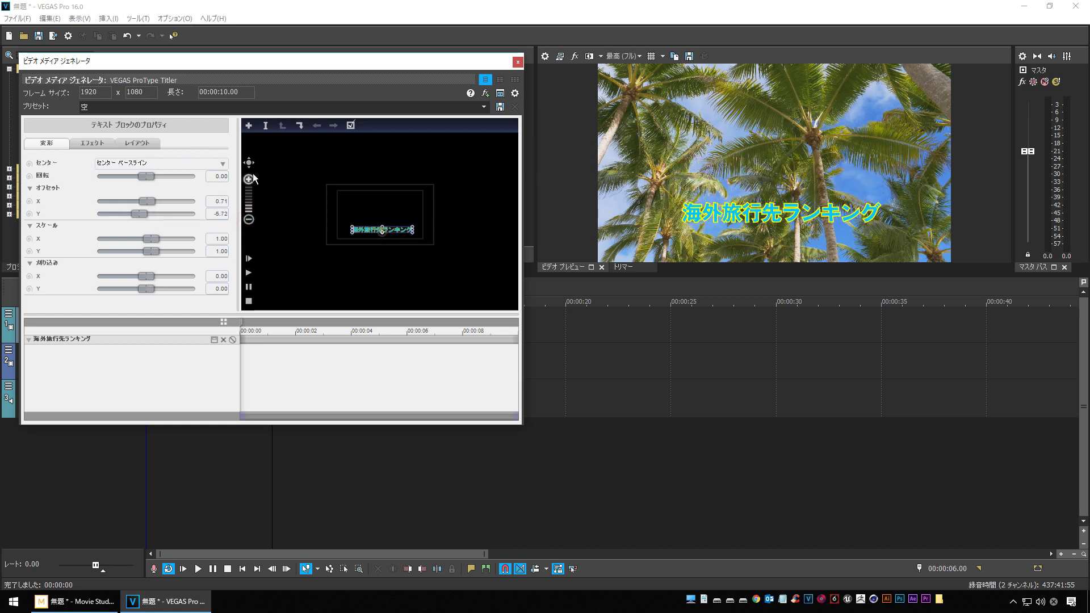
left_click(249, 179)
left_click(250, 221)
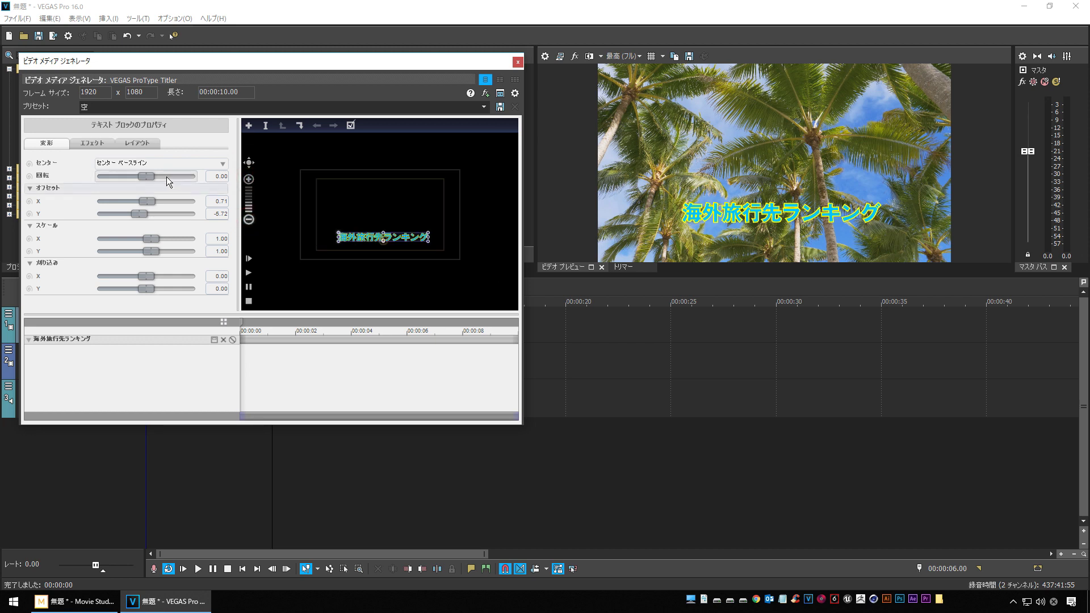
left_click(249, 179)
left_click_drag(375, 259, 362, 272)
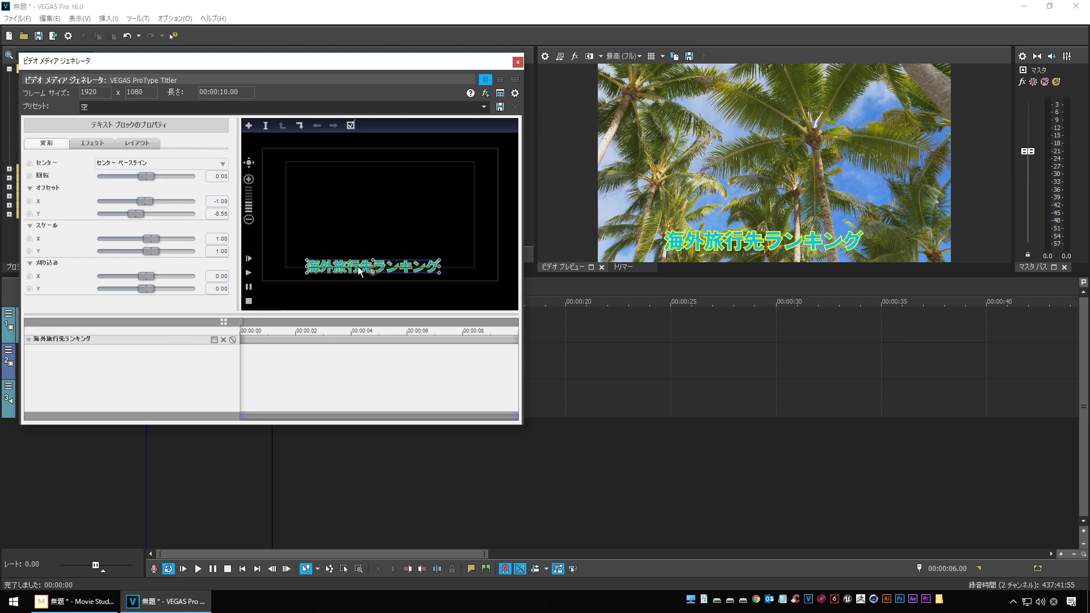
mouse_move(372, 260)
left_mouse_down()
mouse_move(367, 245)
mouse_move(371, 261)
mouse_move(354, 263)
left_mouse_up()
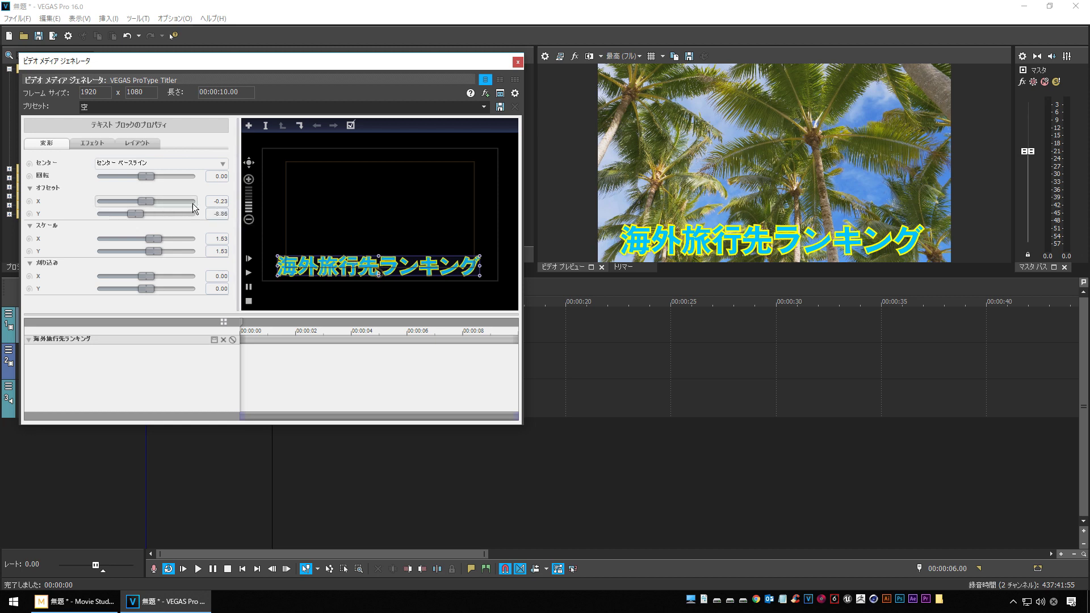
Center the title horizontally with an X offset of 0 and place it at a Y offset of about -8.69
left_click(217, 201)
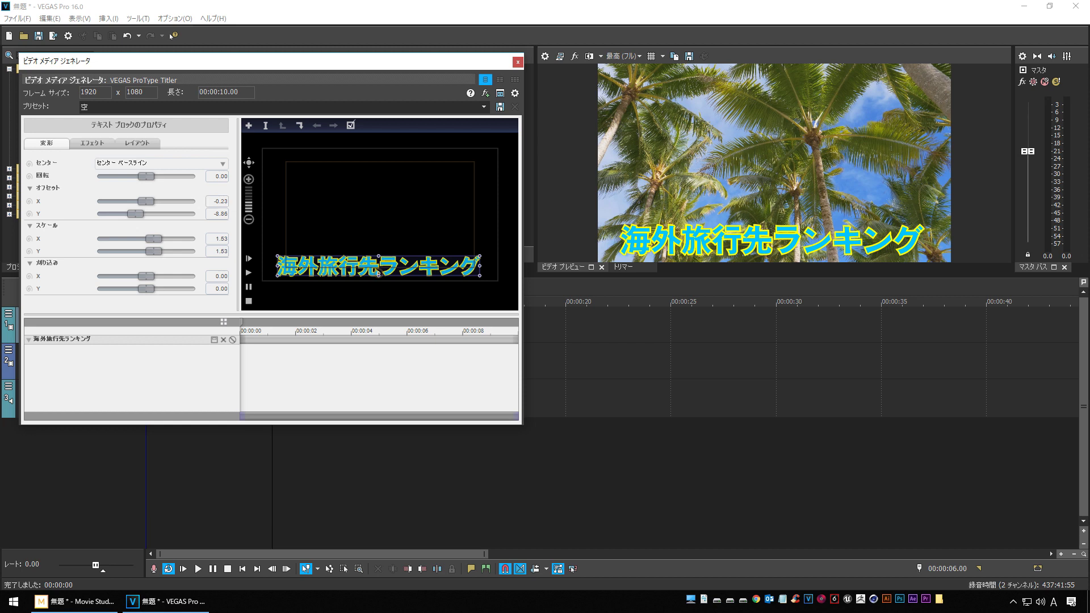
type("0")
key("Return")
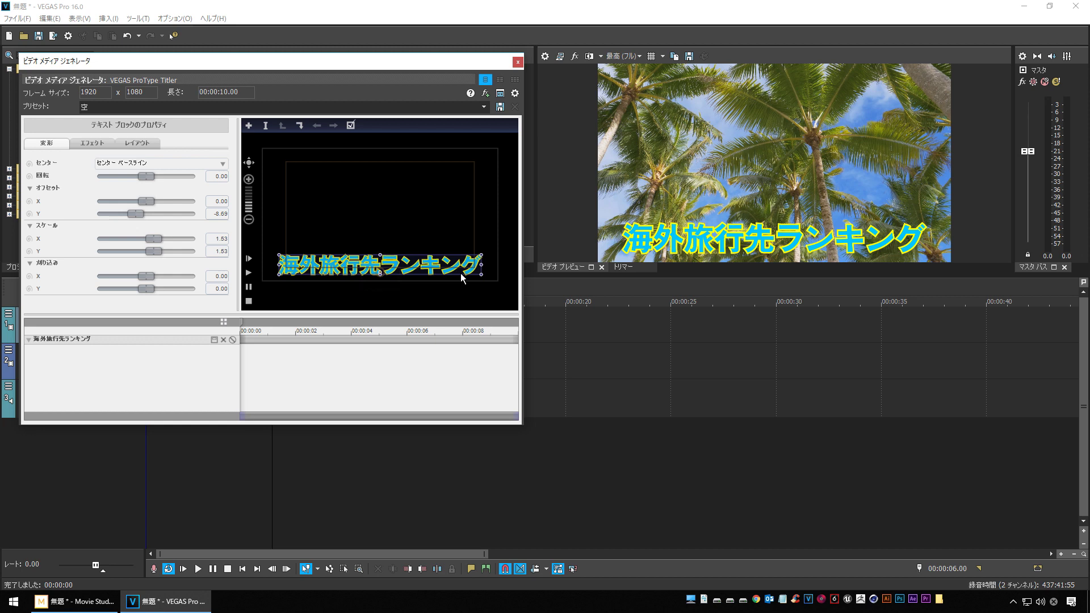
Select only 海外 within the title text and set its fill color to magenta (255, 0, 255, 255)
left_click(267, 125)
left_click(316, 266)
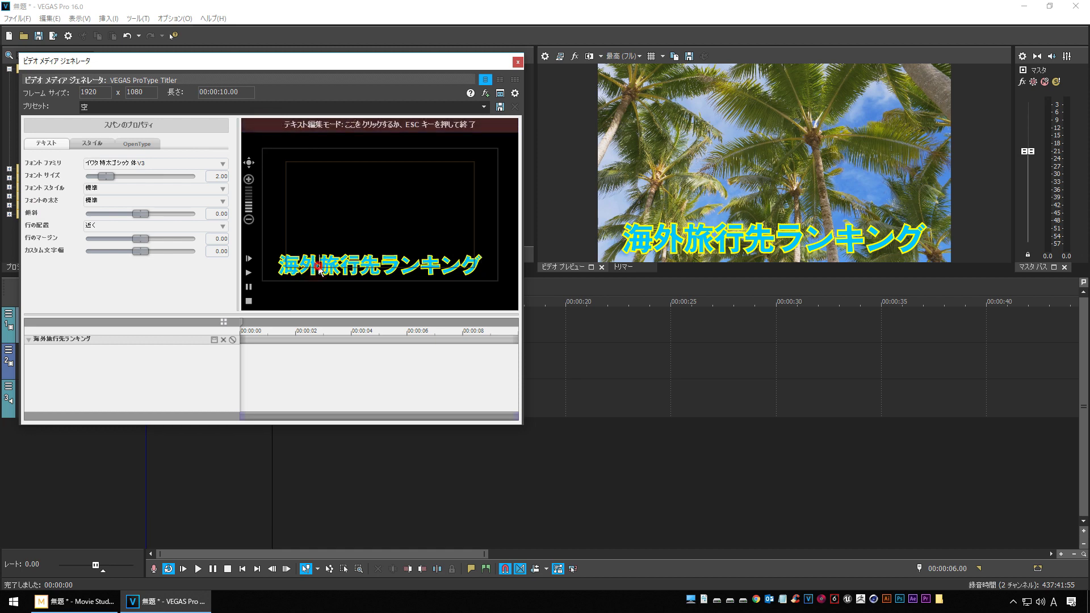
left_click(274, 266)
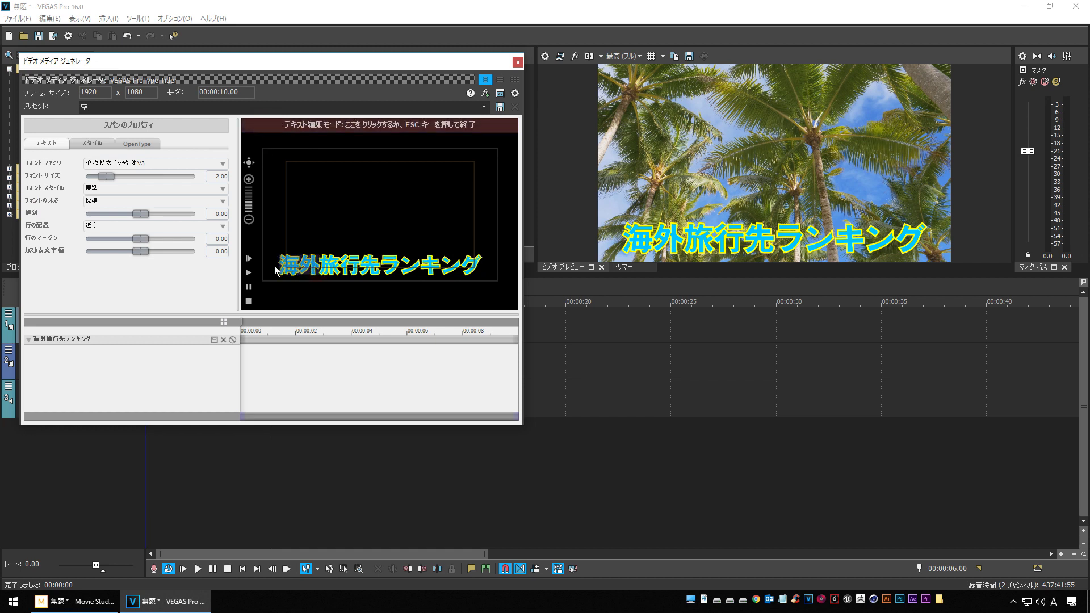
left_click(92, 144)
left_click(115, 180)
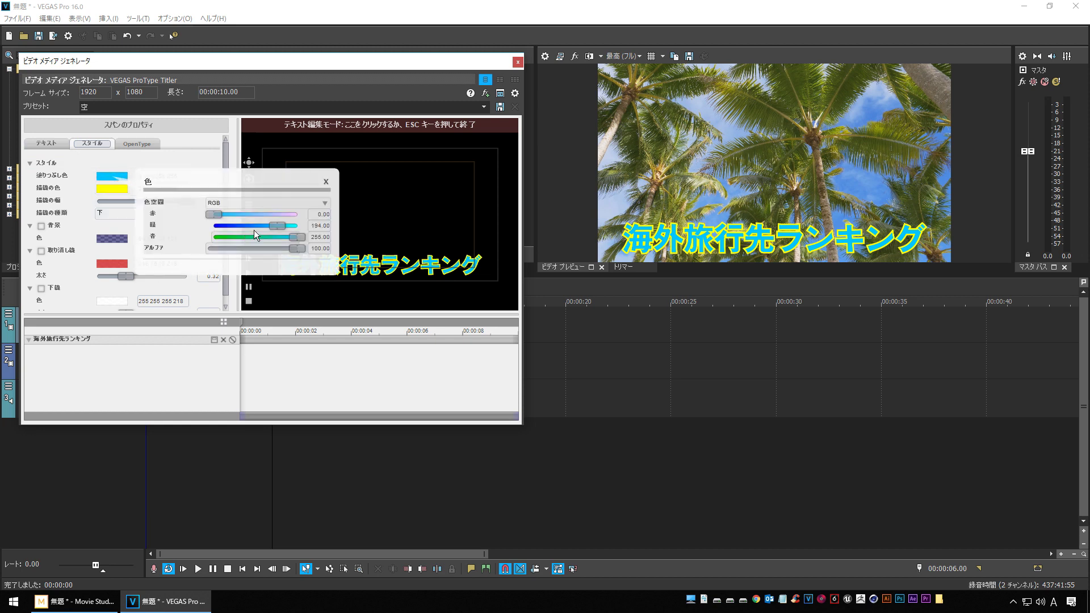
left_click_drag(214, 215, 172, 220)
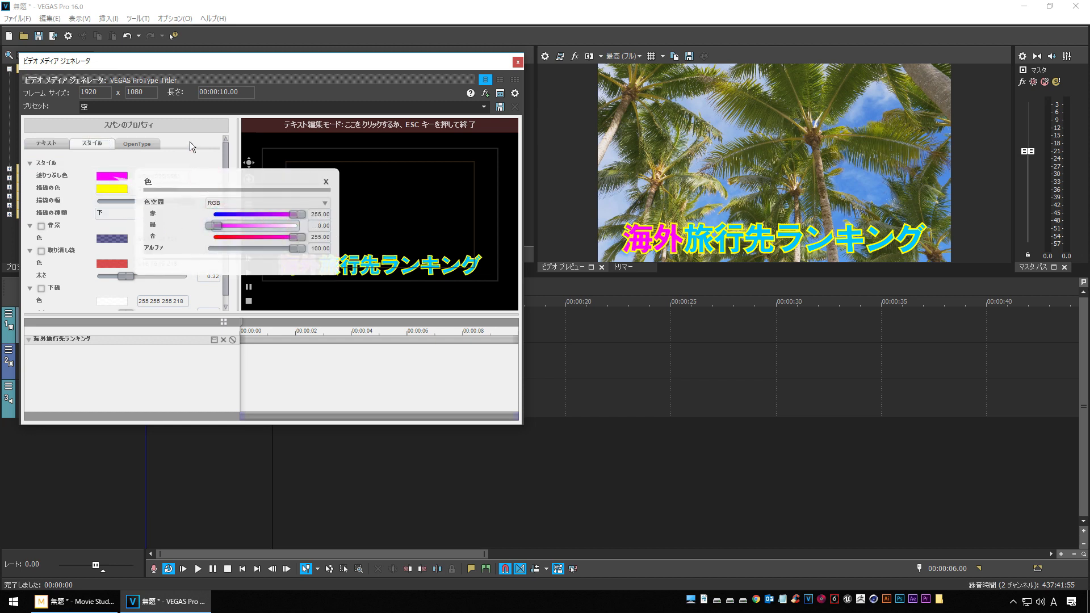
Set the outline color of 海外 to white (255, 255, 255, 255)
left_click(108, 190)
left_click_drag(266, 253, 300, 250)
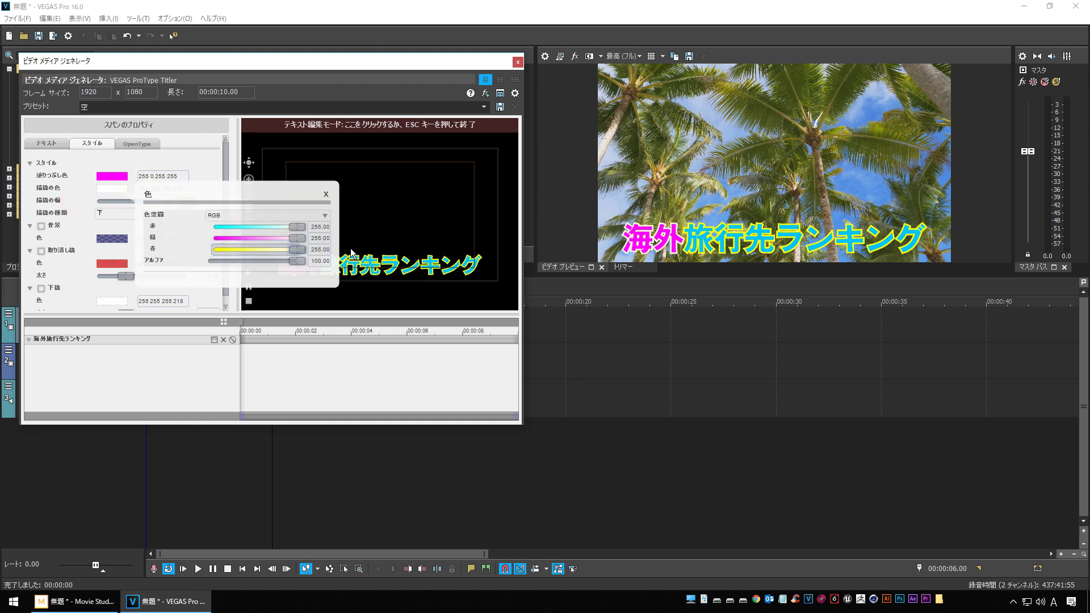
left_click(169, 159)
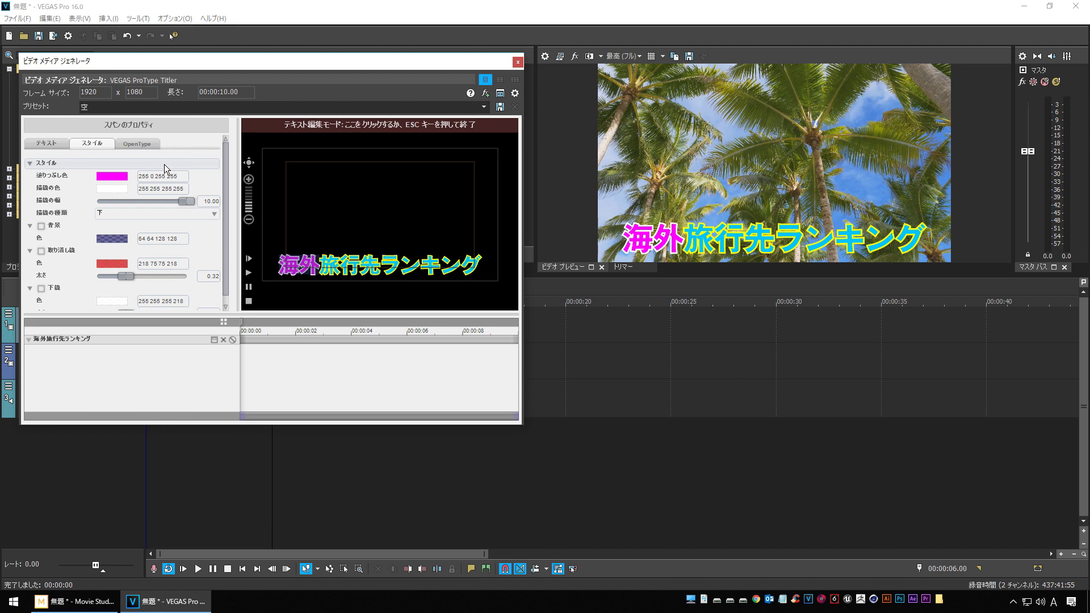
Enlarge 海外 to a font size of about 2.92 and set the font of 旅行先 to HGS創英プレゼンスEB
left_click(46, 145)
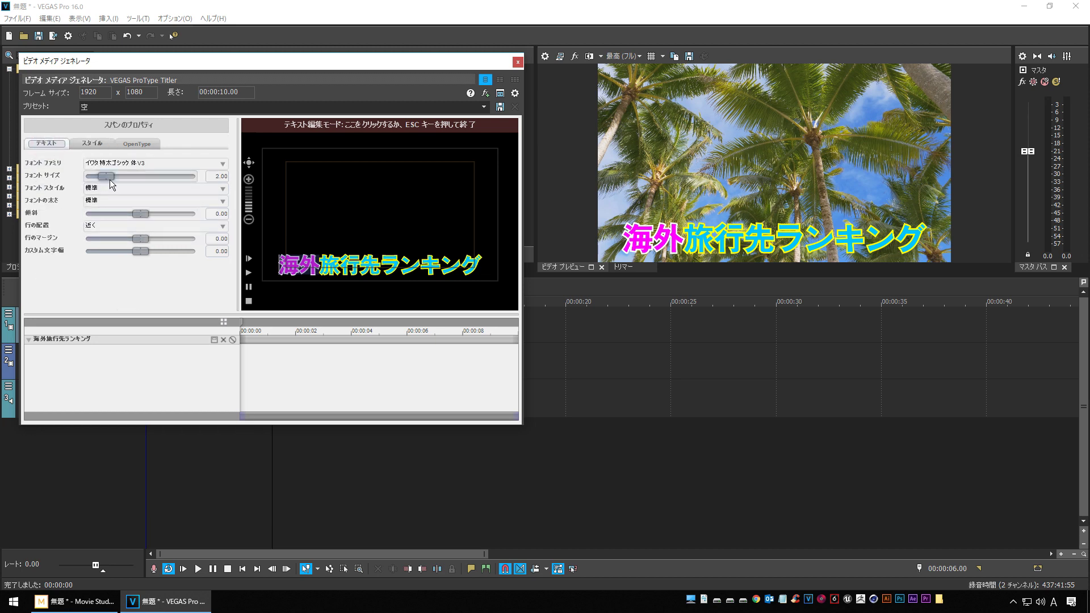
left_click_drag(107, 177, 117, 182)
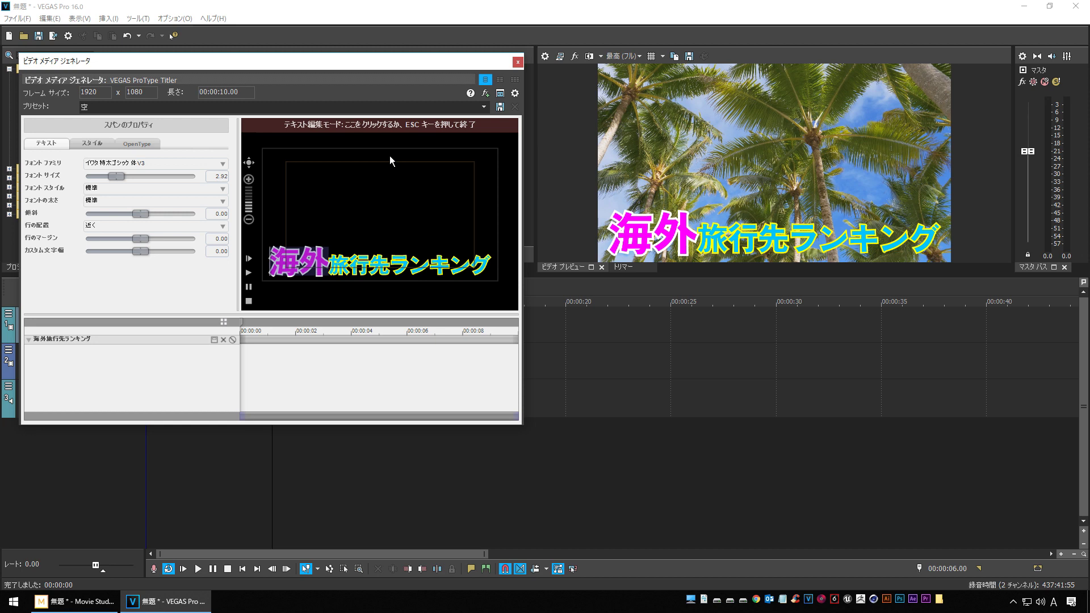
left_click_drag(329, 264, 386, 271)
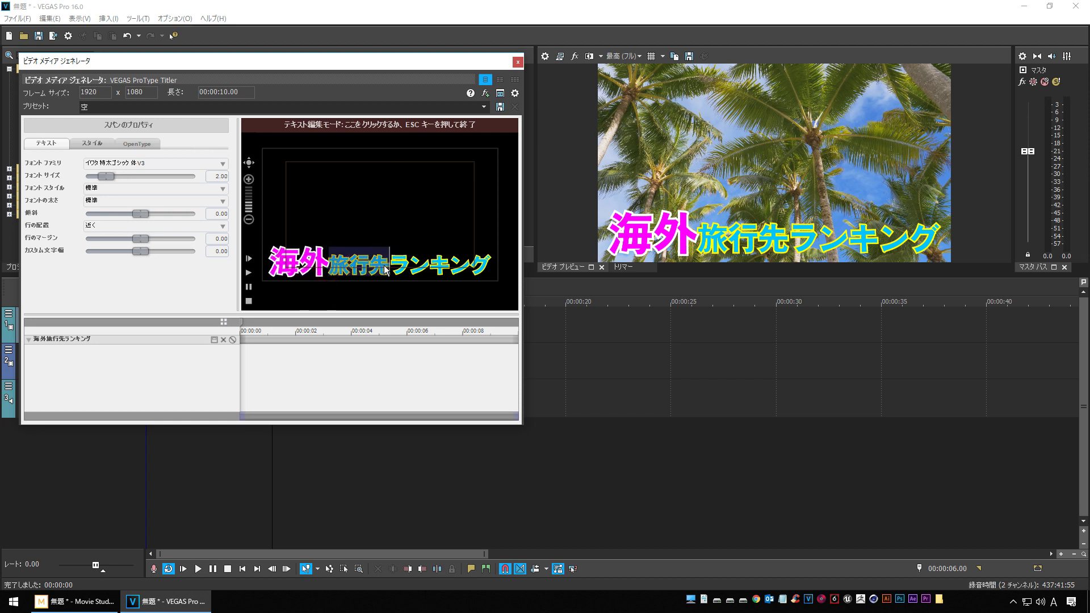
left_click(222, 164)
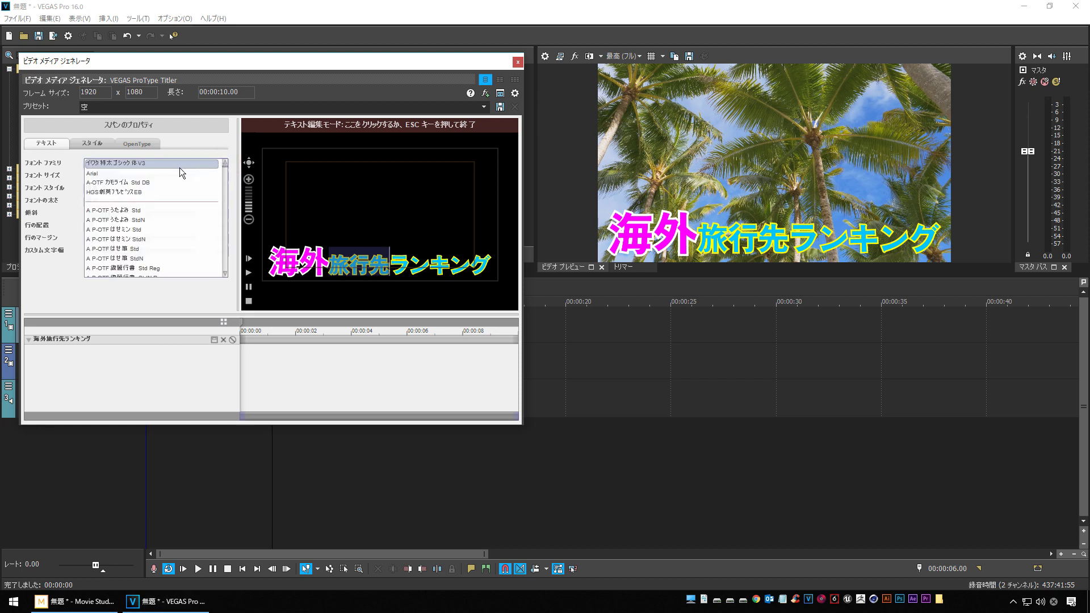
left_click(136, 193)
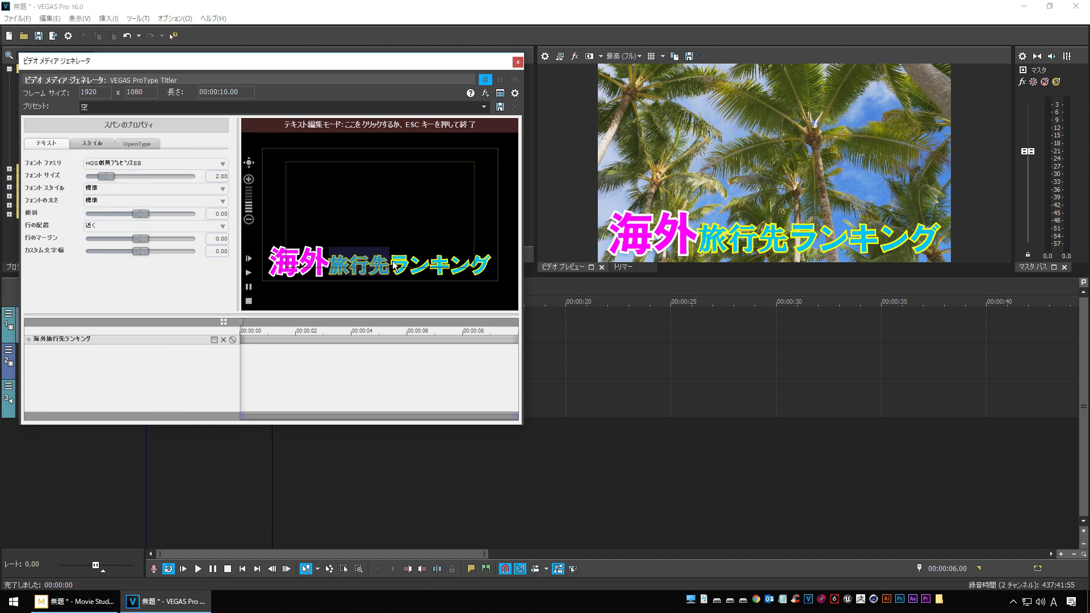
Select ランキング within the title text and set its font to A-OTF カモライム Std DB
left_click_drag(392, 266, 492, 265)
left_click(216, 164)
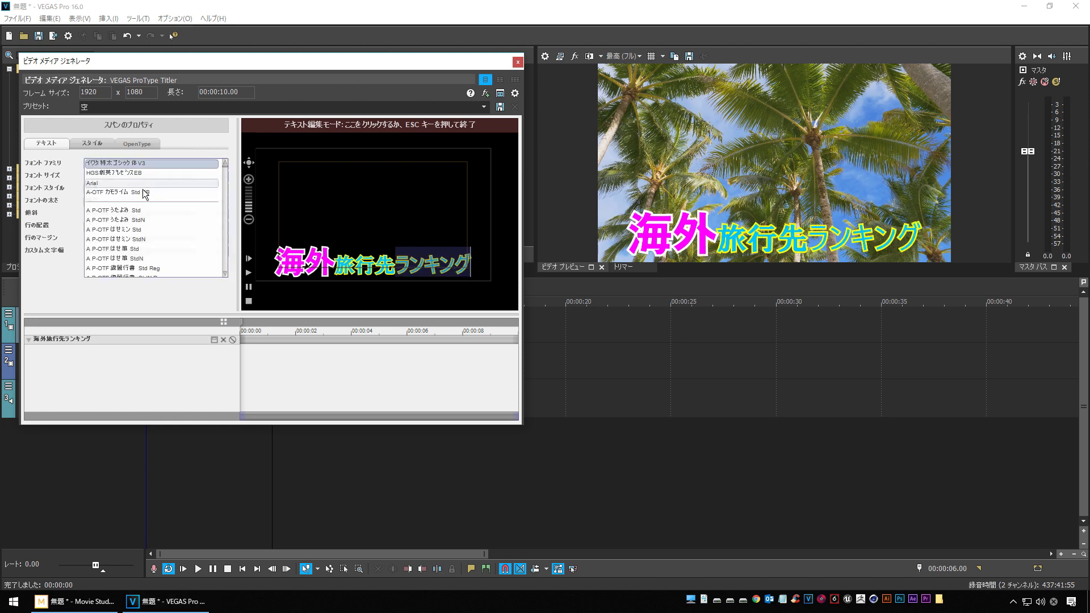
left_click(143, 194)
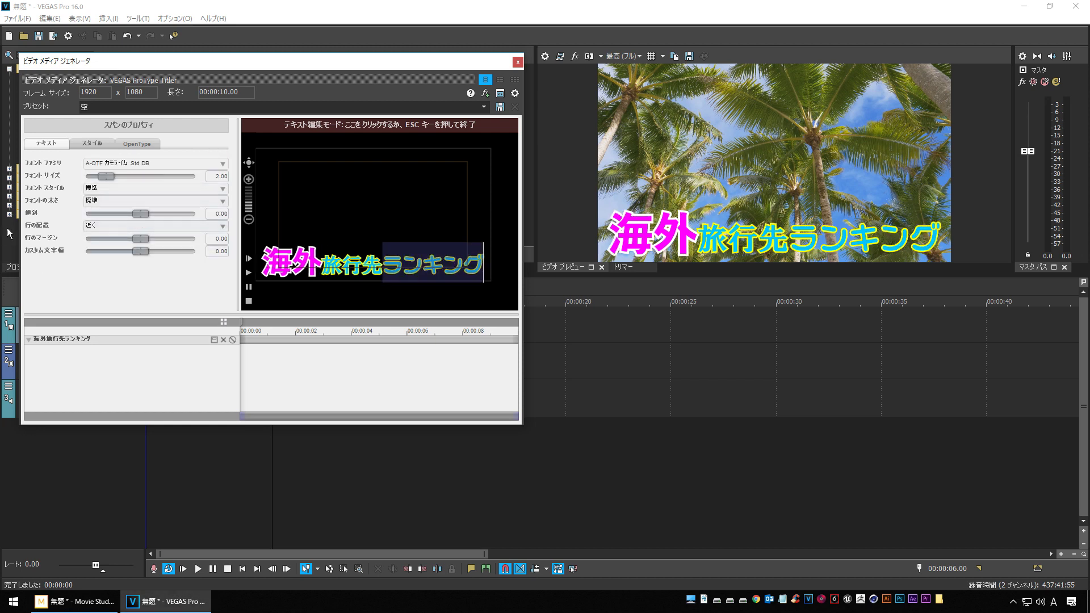
Set the fill color of ランキング to pure red (255, 0, 0, 255)
left_click(91, 143)
left_click(112, 180)
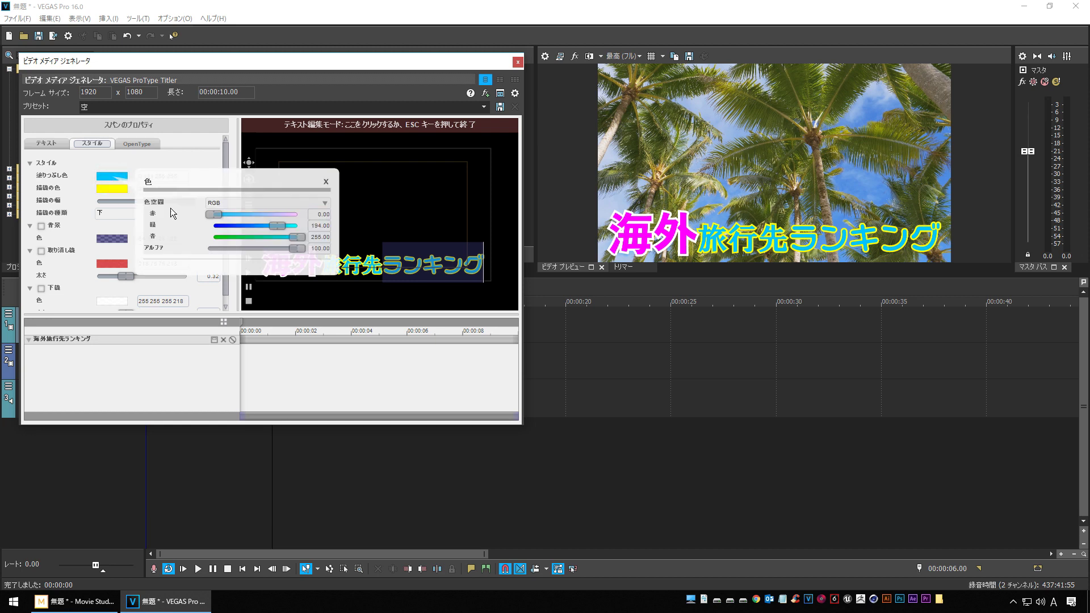
left_click_drag(213, 215, 314, 217)
left_click_drag(278, 225, 187, 237)
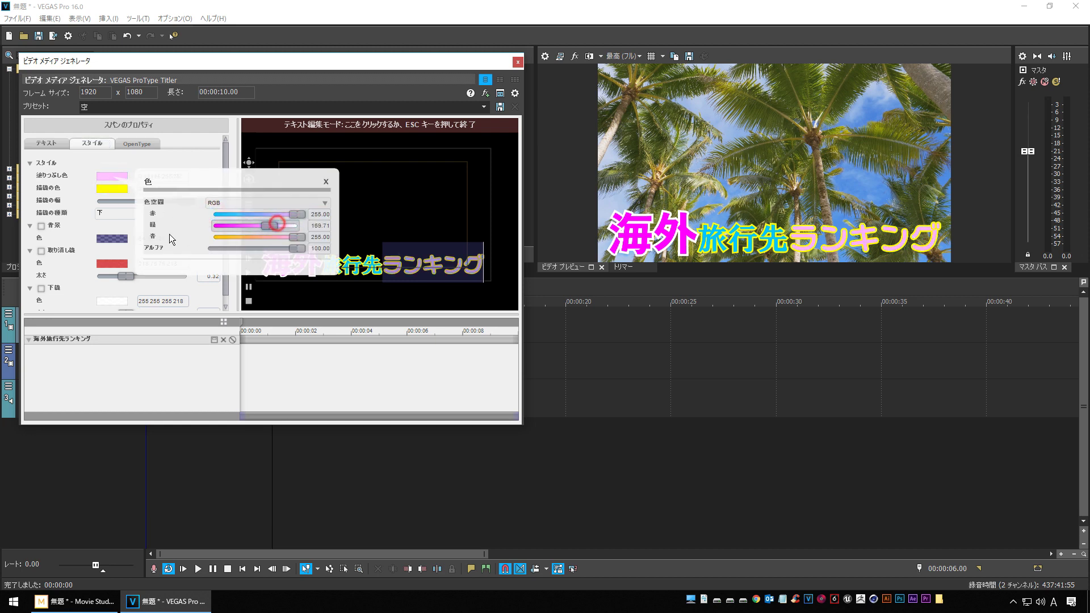
left_click_drag(292, 243, 166, 248)
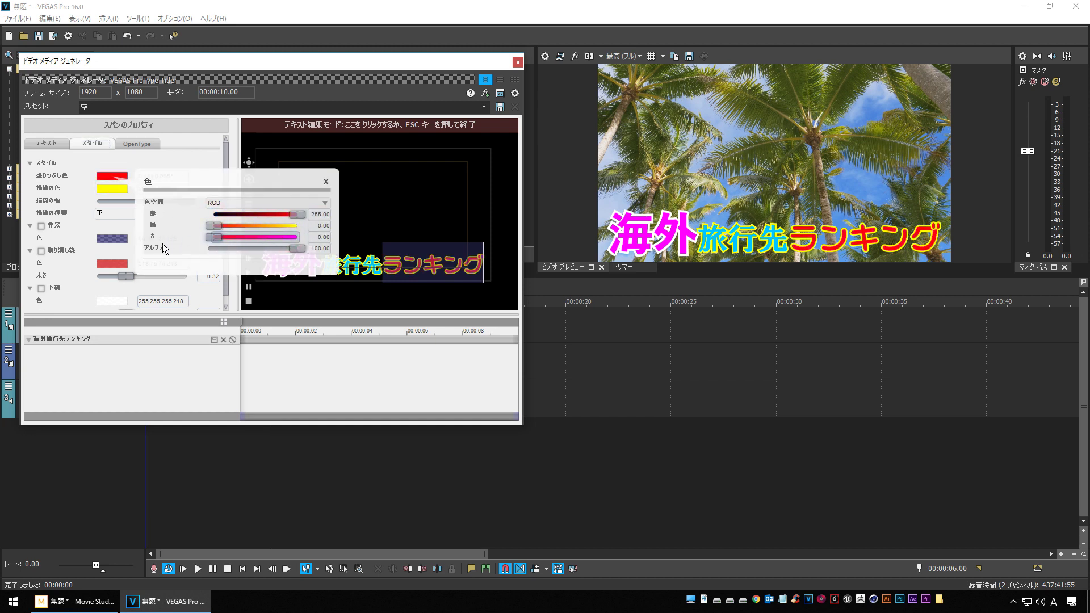
Set the outline color of ランキング to white (255, 255, 255, 255)
left_click(112, 188)
left_click(111, 188)
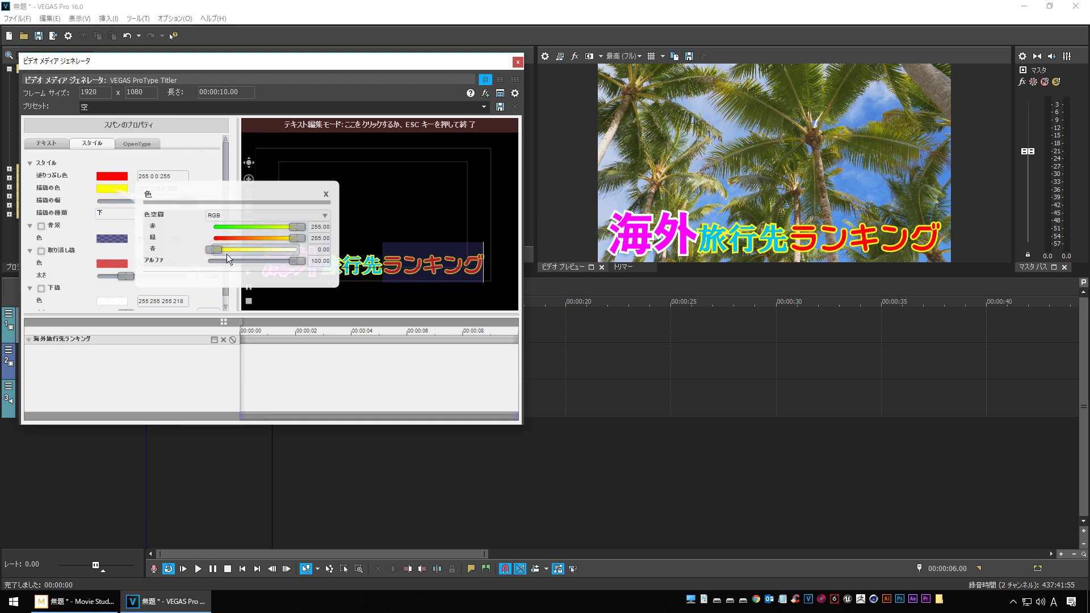
left_click_drag(218, 252, 326, 259)
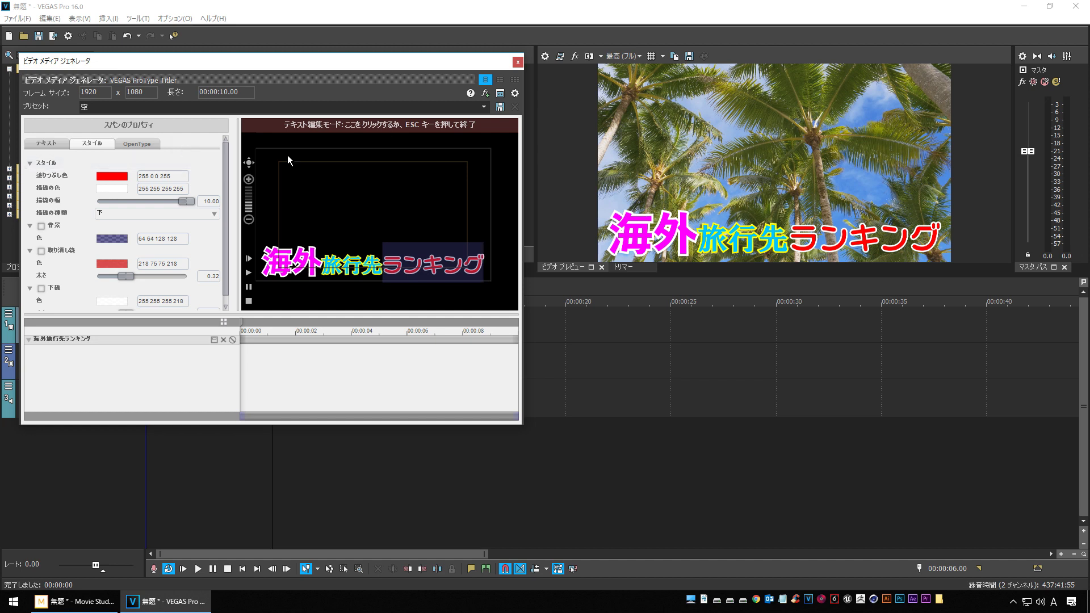
Shrink the whole title to a scale of about 1.40, place it at X offset 0 and Y offset about -8.82, and close the title editor
left_click(352, 124)
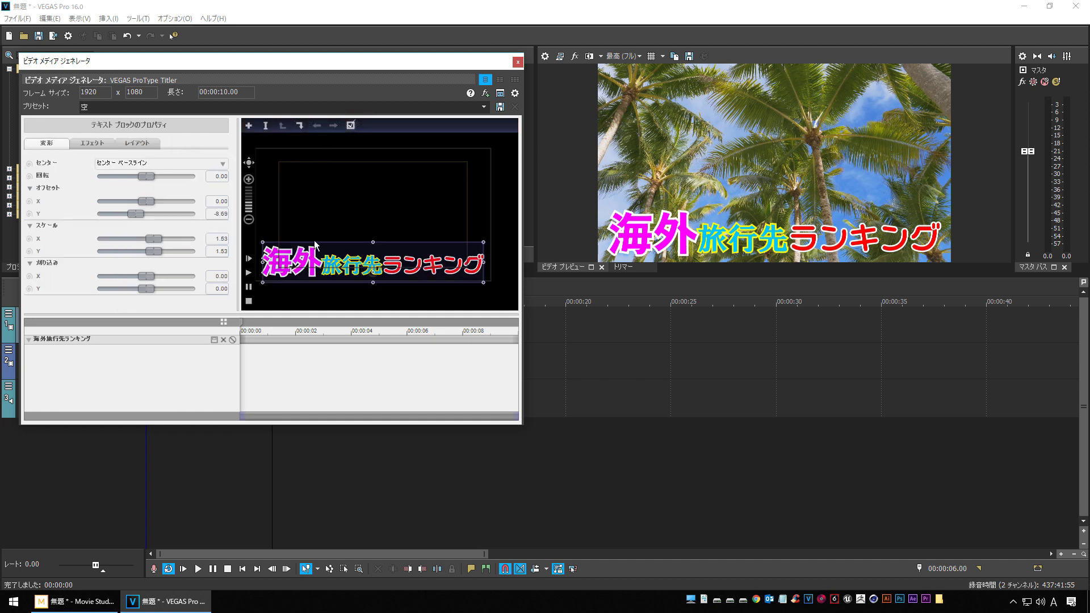
left_click_drag(373, 244, 370, 247)
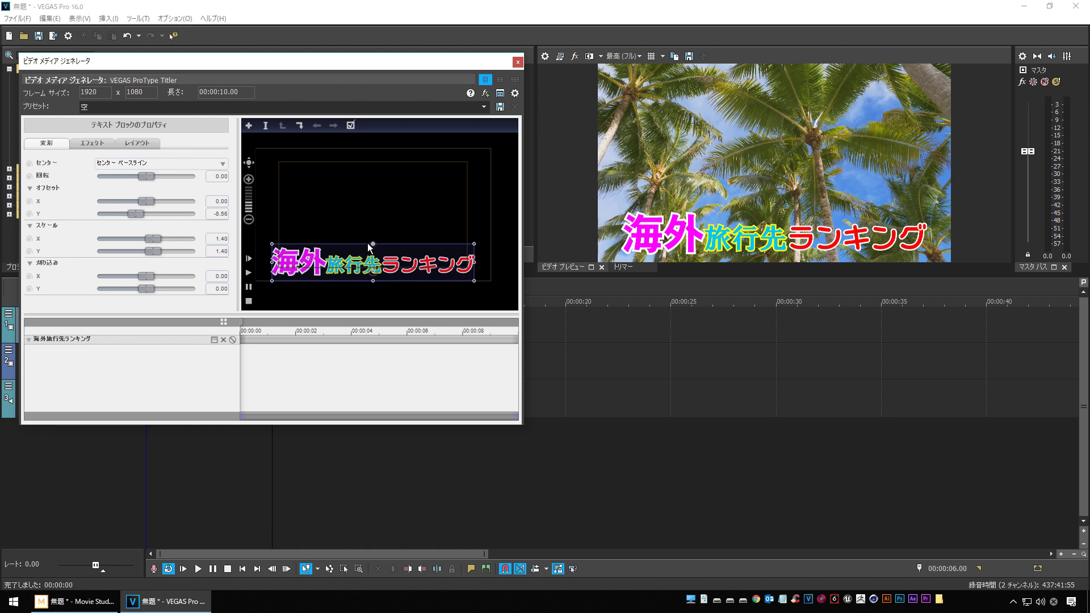
left_click_drag(341, 270, 343, 269)
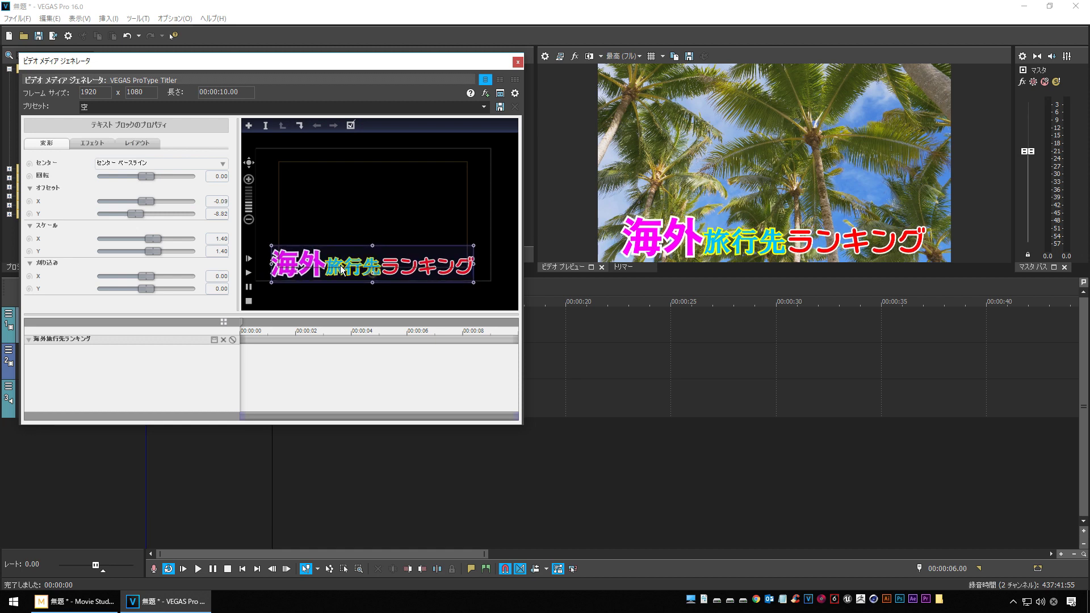
double_click(146, 203)
left_click(518, 62)
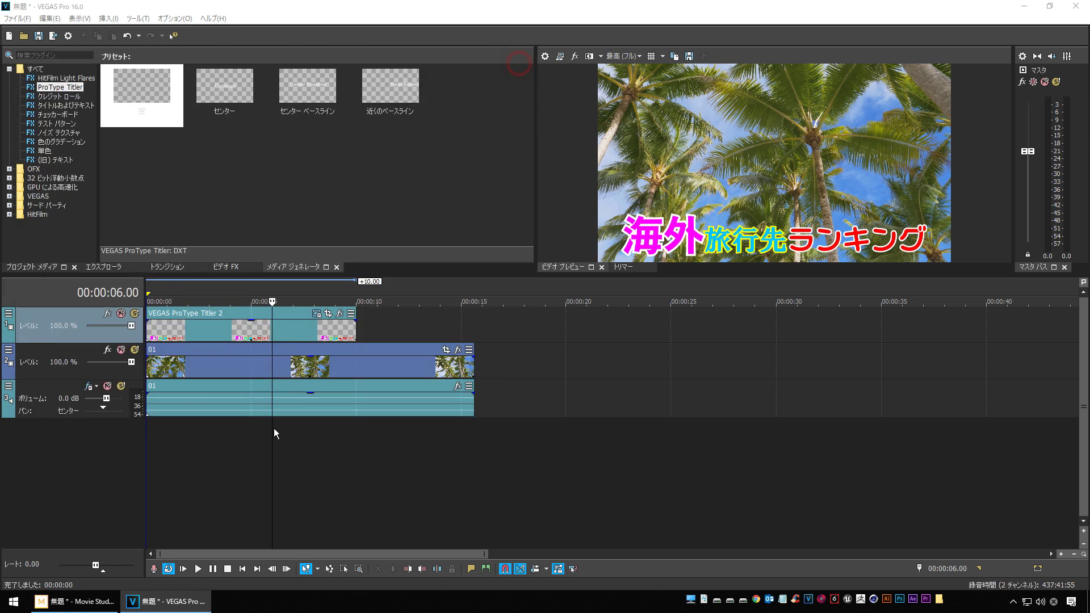